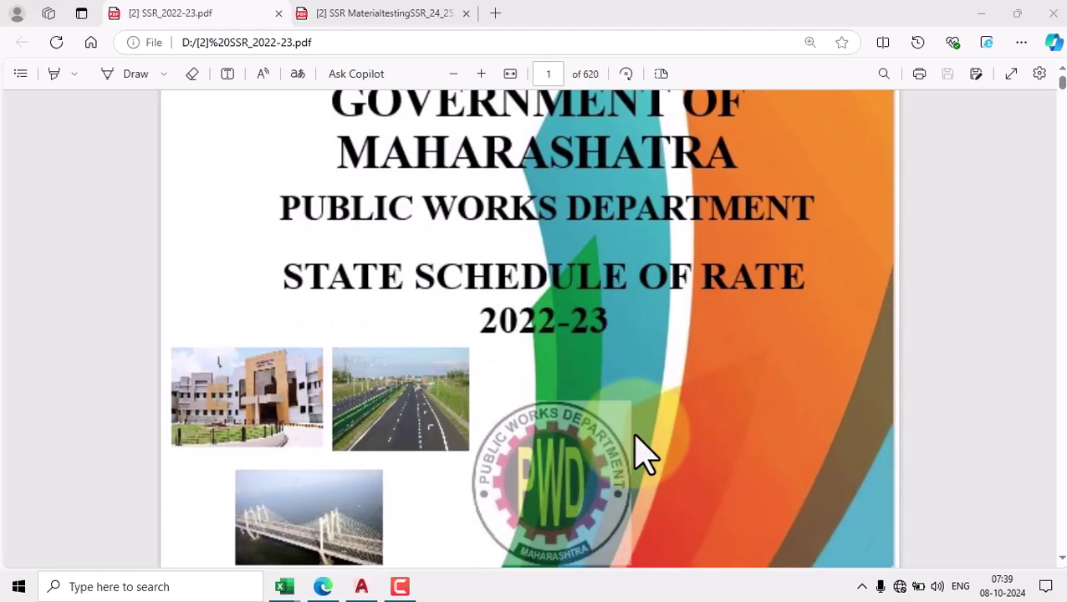
Switch to the Excel workbook "[1] MCM Toilet Block Training 2022-2023" and show the start of its Measurement sheet.
mouse_move(296, 588)
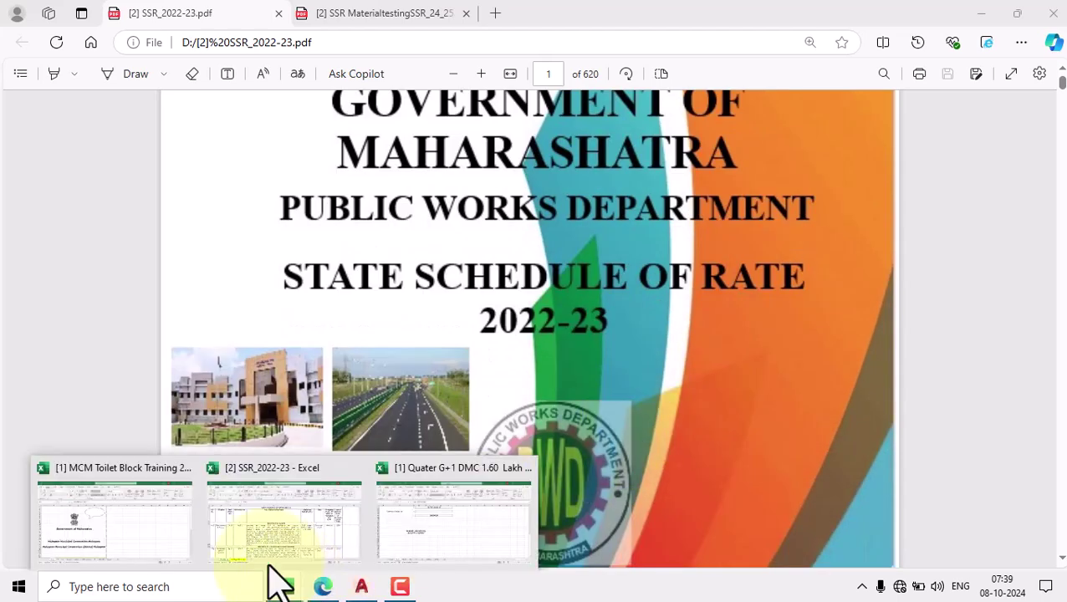
click(134, 535)
click(168, 420)
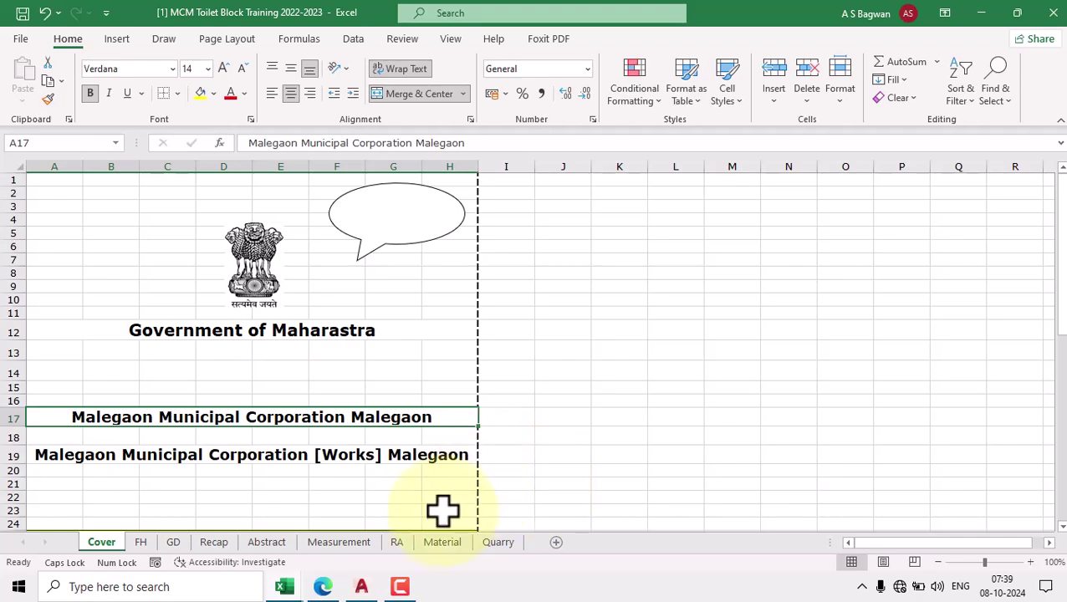
click(351, 546)
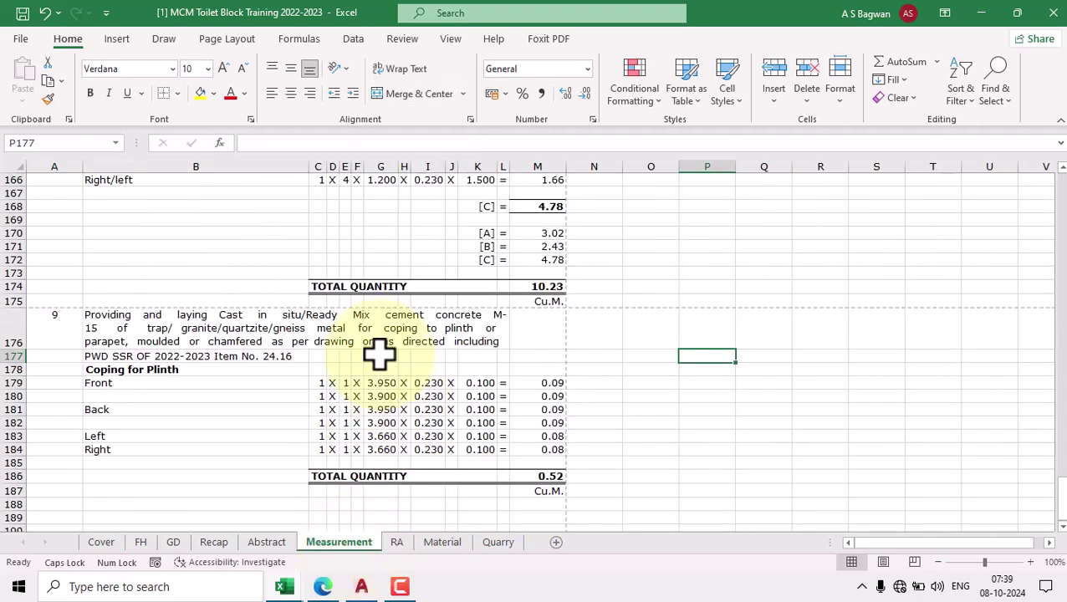
scroll(382, 352, up, 7)
scroll(381, 352, up, 20)
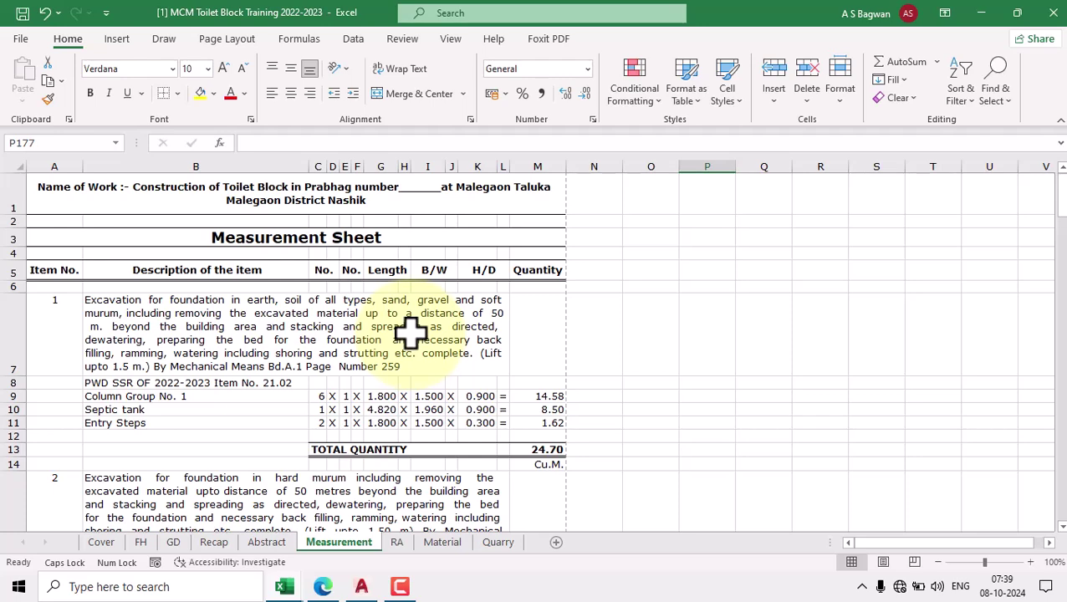
Review excavation items 1 and 2 on the Measurement sheet, continuing down to the SSR reference of item 3.
click(288, 334)
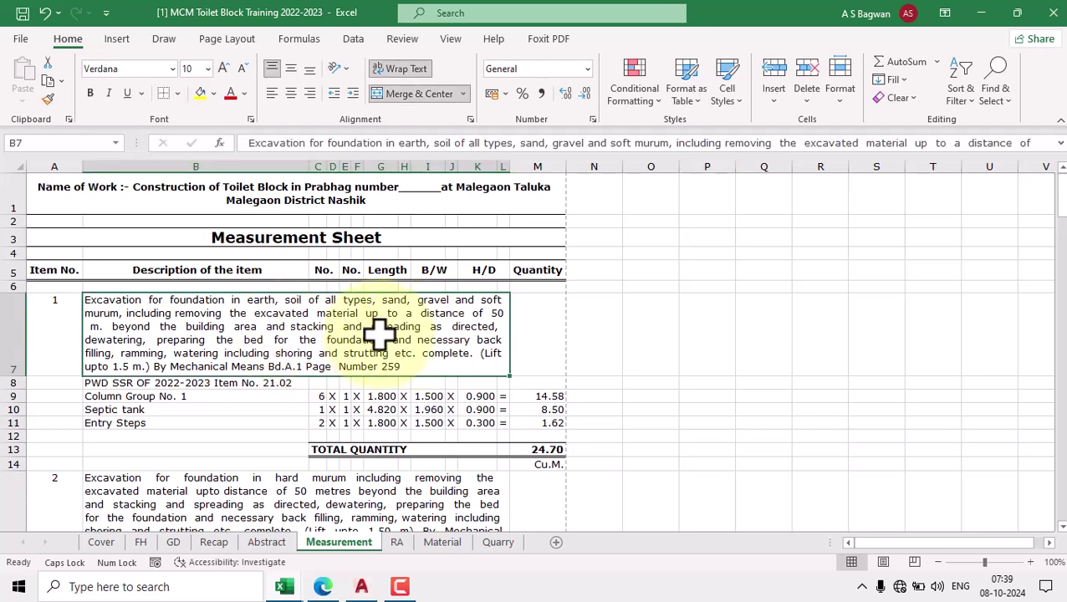
scroll(378, 335, down, 2)
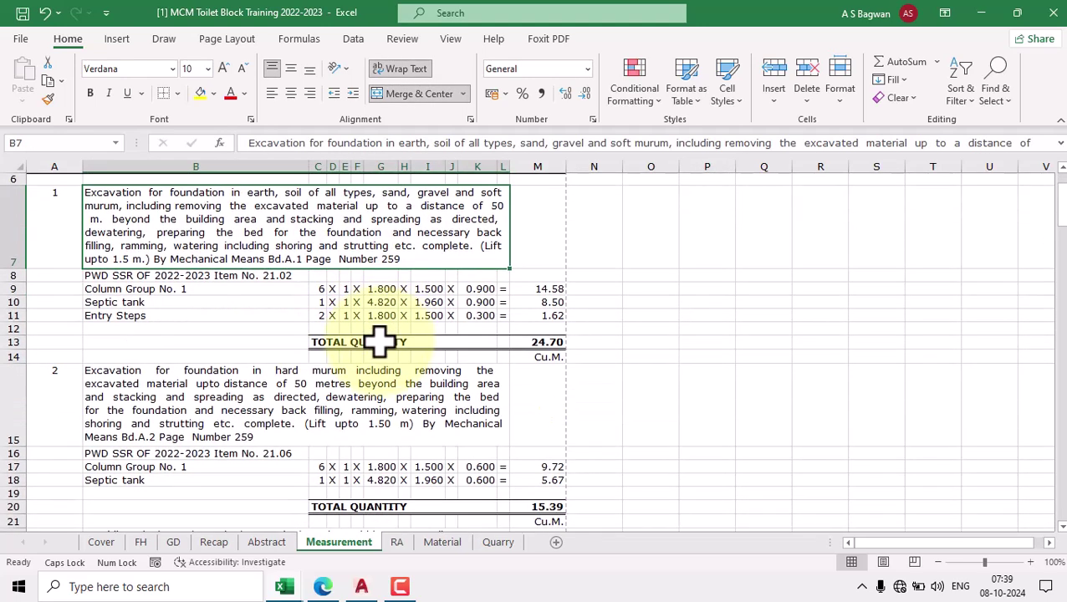
click(294, 401)
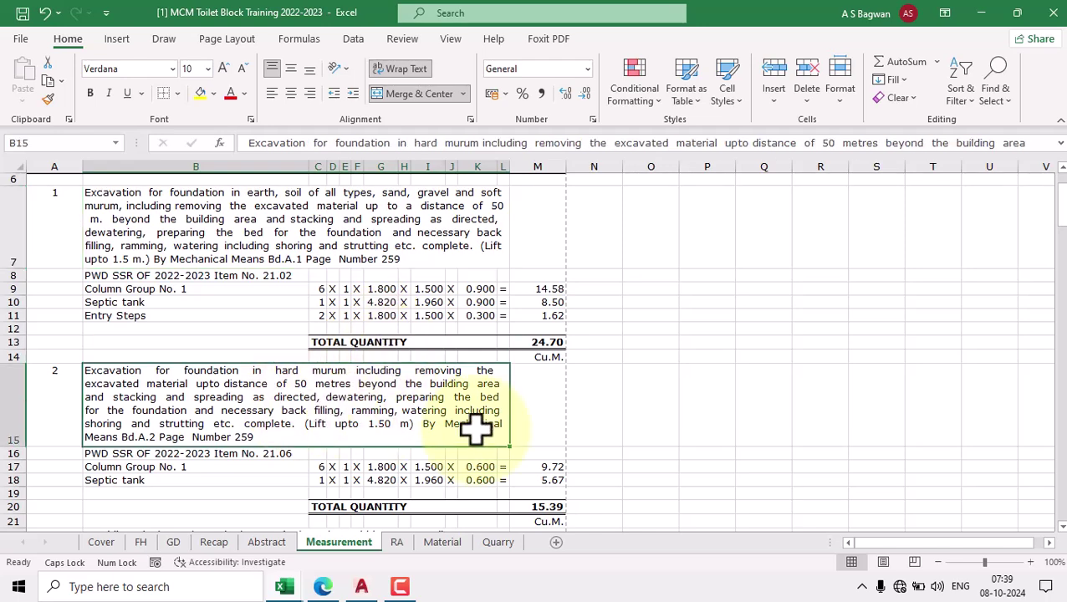
key(Down)
key(Down)
key(Down)
key(Down)
key(Down)
key(Down)
key(Down)
key(Down)
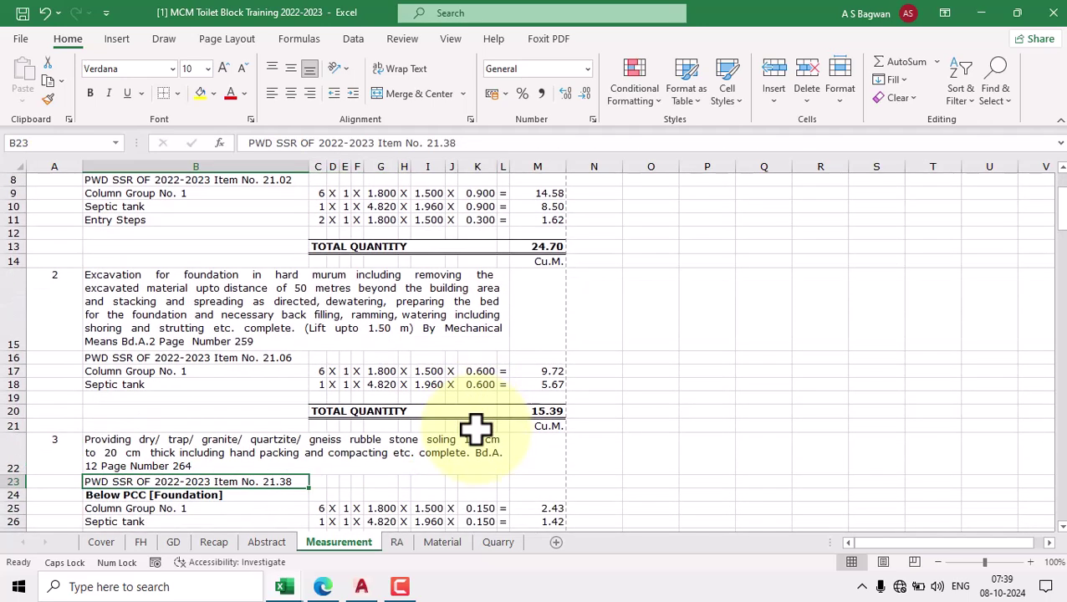
Go through the rubble stone soling measurements of item 3 down to the SSR reference of item 4.
key(Down)
key(Down)
key(Down)
key(Down)
key(Down)
key(Down)
key(Down)
key(Down)
key(Down)
key(Down)
key(Down)
key(Down)
key(Down)
key(Down)
key(Down)
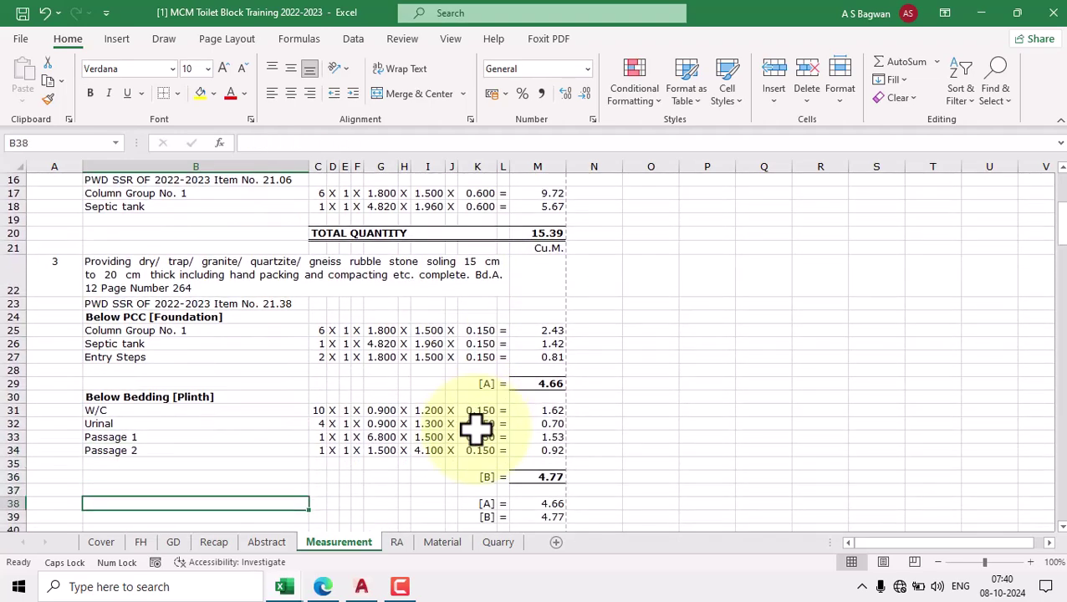
key(Down)
key(Down)
key(Down)
key(Down)
key(Down)
key(Down)
key(Down)
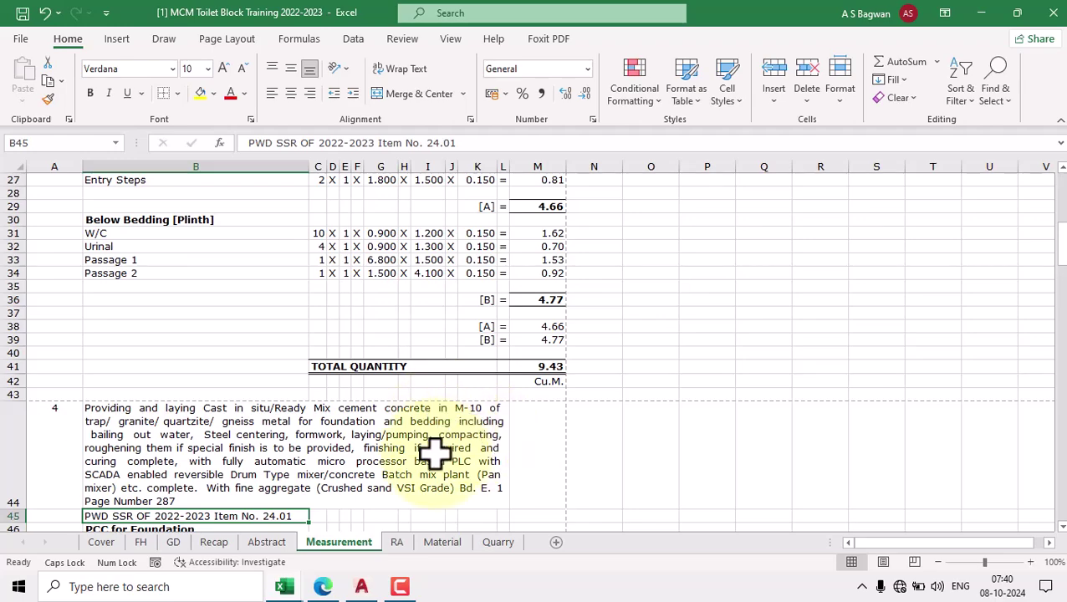
Review the measurements of M-10 concrete item 4 and M-20 footing and column items 5 and 6, ending at item 7.
scroll(395, 473, down, 2)
scroll(396, 473, down, 7)
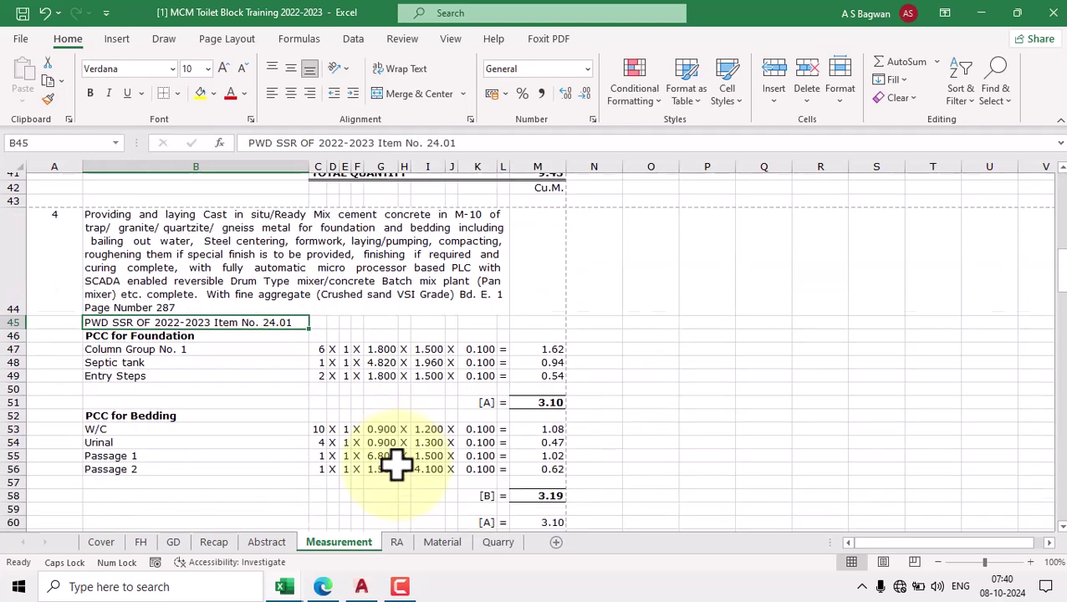
click(399, 425)
scroll(410, 422, down, 5)
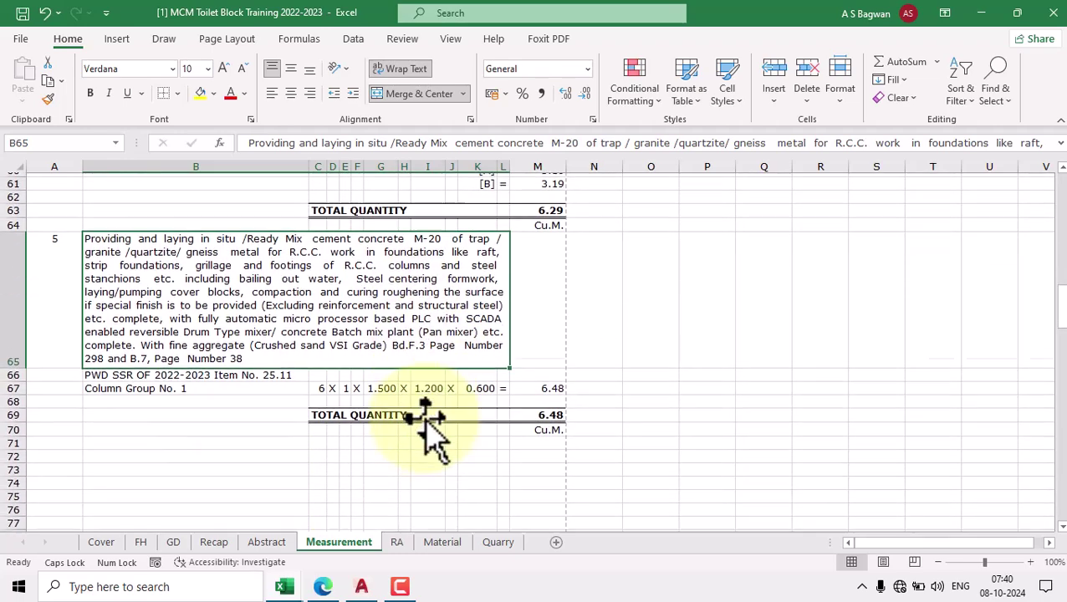
click(499, 407)
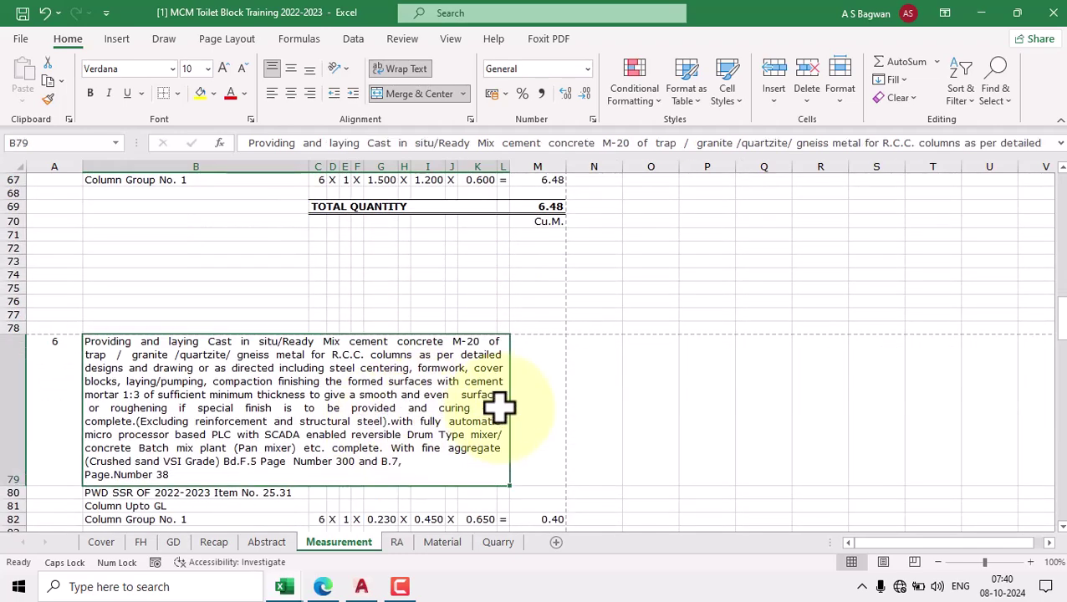
scroll(497, 408, down, 7)
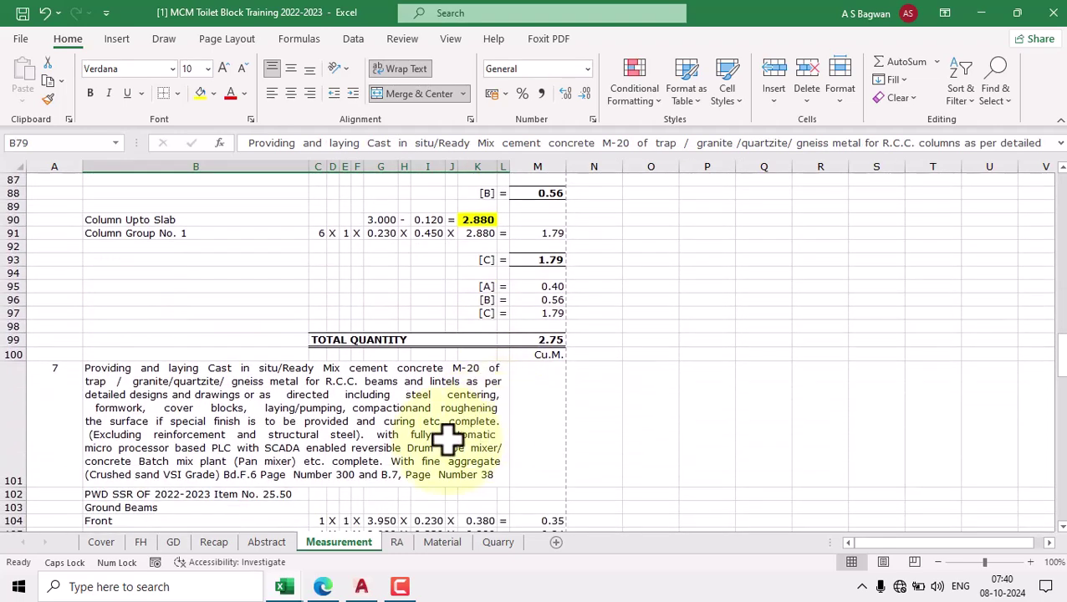
click(436, 431)
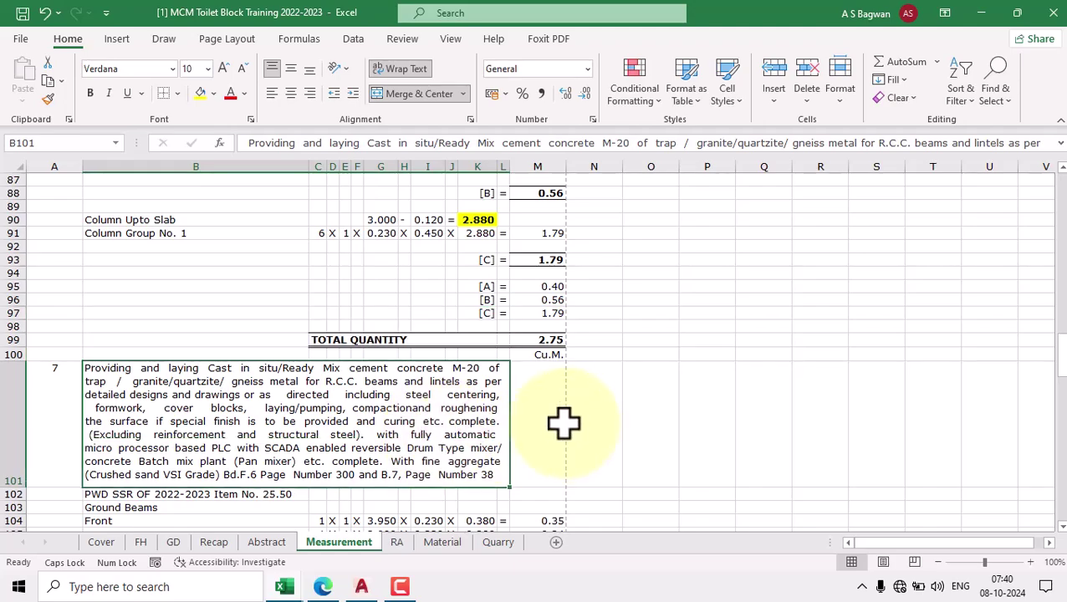
Review the beam and lintel measurements, brick masonry item 8 and M-15 plinth coping item 9.
scroll(564, 423, down, 10)
scroll(561, 421, down, 5)
click(340, 369)
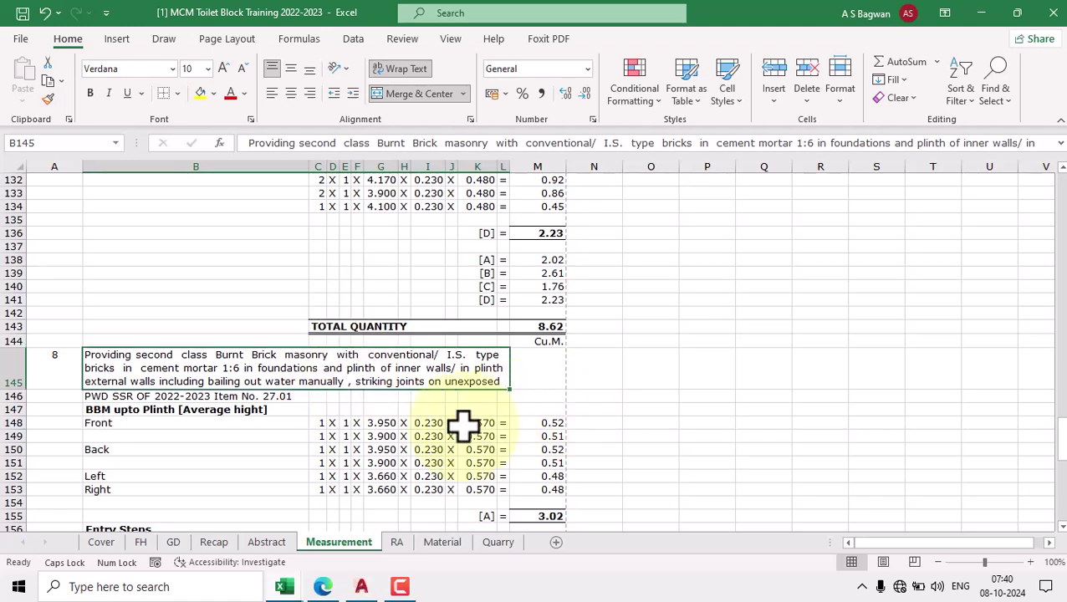
scroll(476, 424, down, 10)
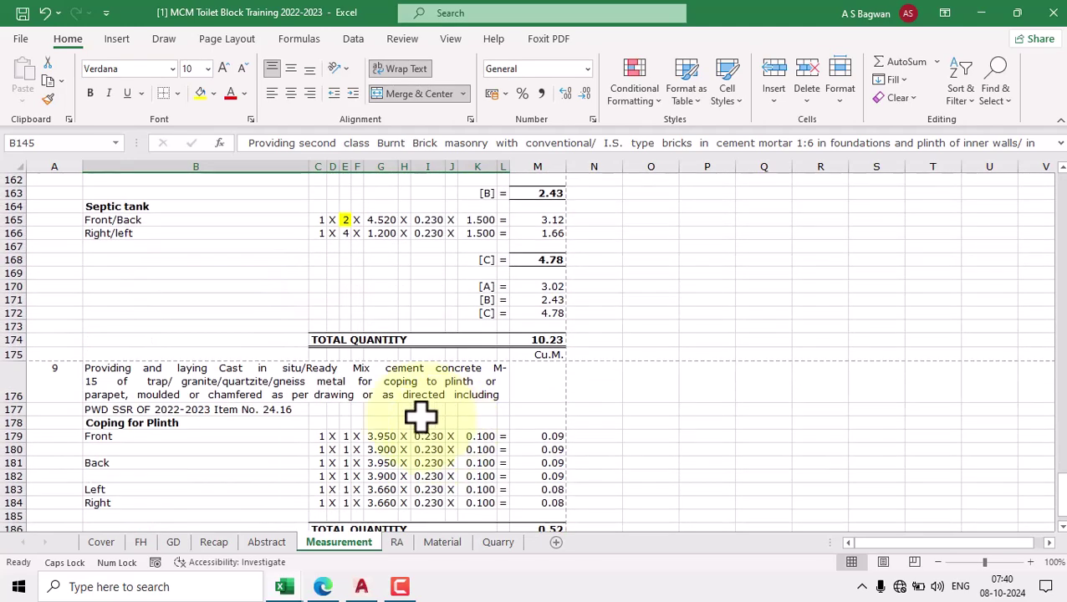
click(397, 389)
scroll(673, 422, down, 2)
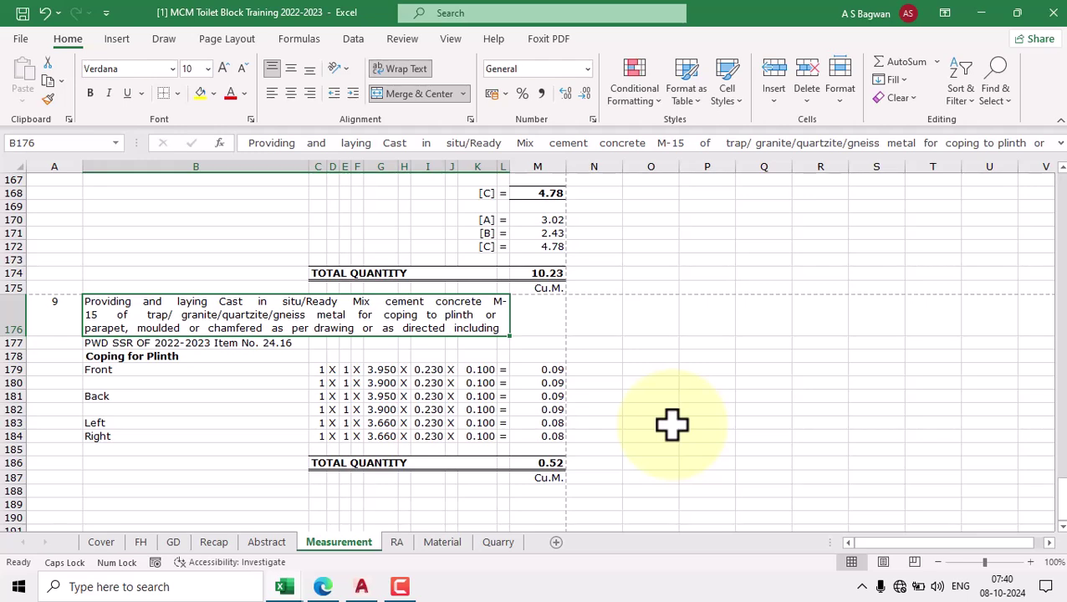
Switch to AutoCAD and examine the dimensioned toilet block plan in the Malegaon training drawing.
click(362, 587)
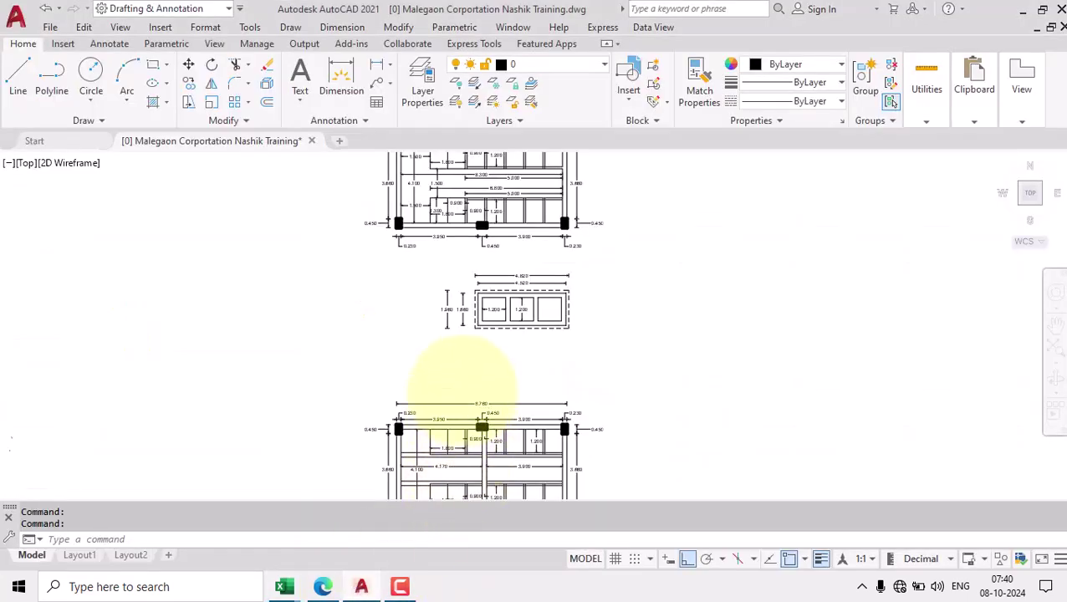
scroll(462, 401, up, 4)
scroll(434, 281, down, 2)
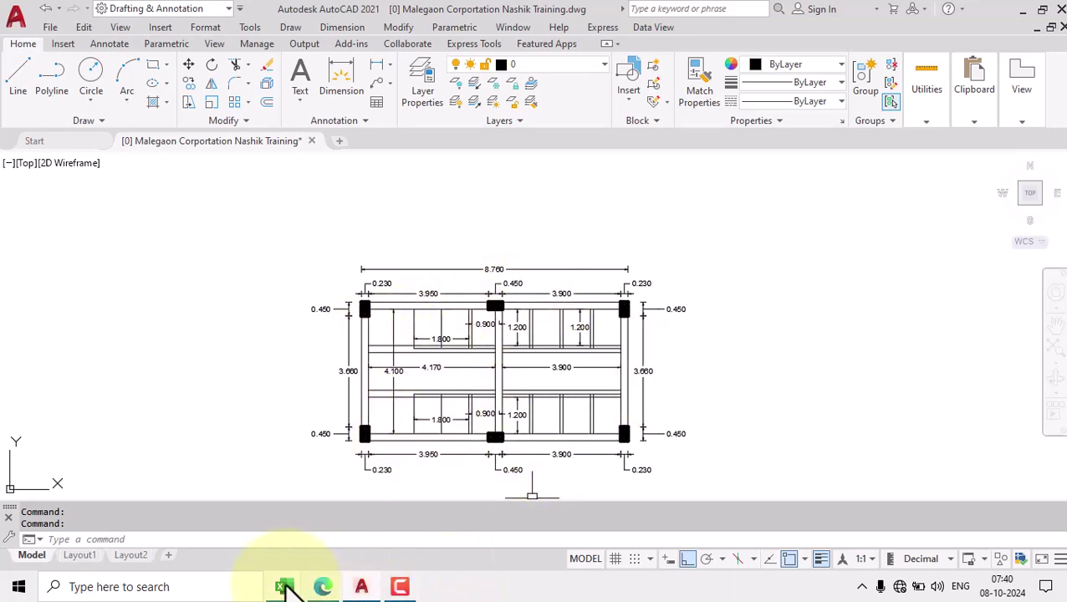
Return to the Excel toilet block workbook and inspect the total quantity formula of item 9, leaving it unedited.
mouse_move(285, 588)
click(148, 543)
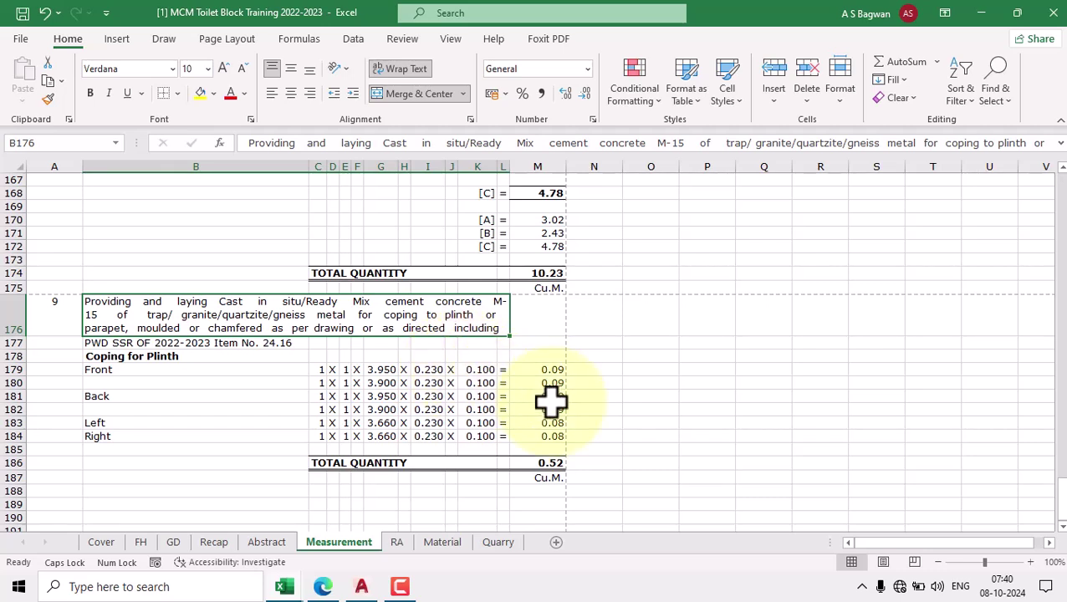
double_click(555, 462)
key(Escape)
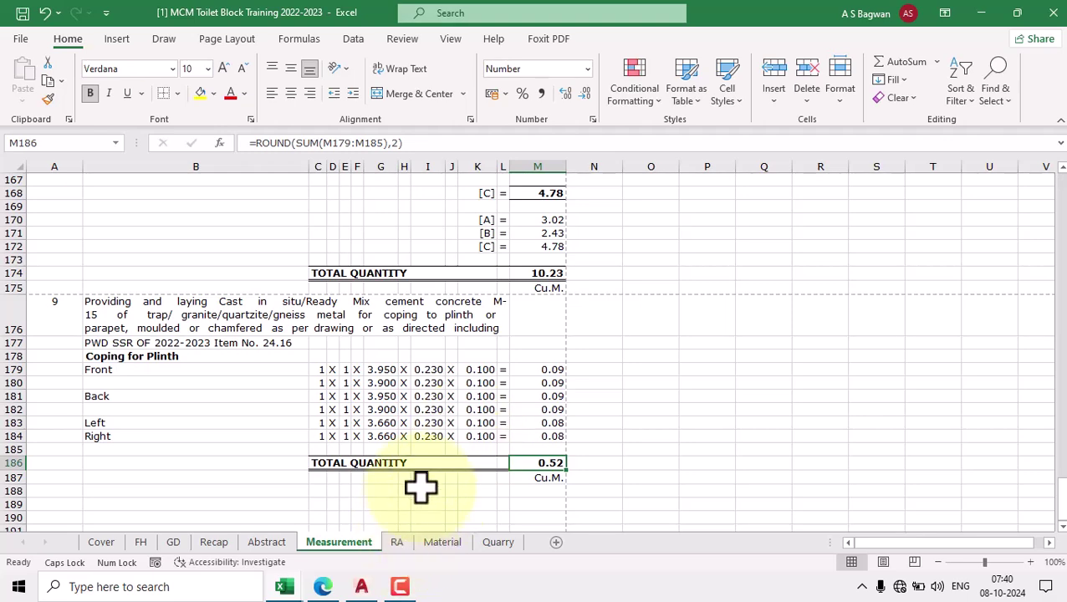
On the RA sheet, examine item 9's rate analysis and its lead charge coefficients for cement, sand and crushed metal.
click(399, 545)
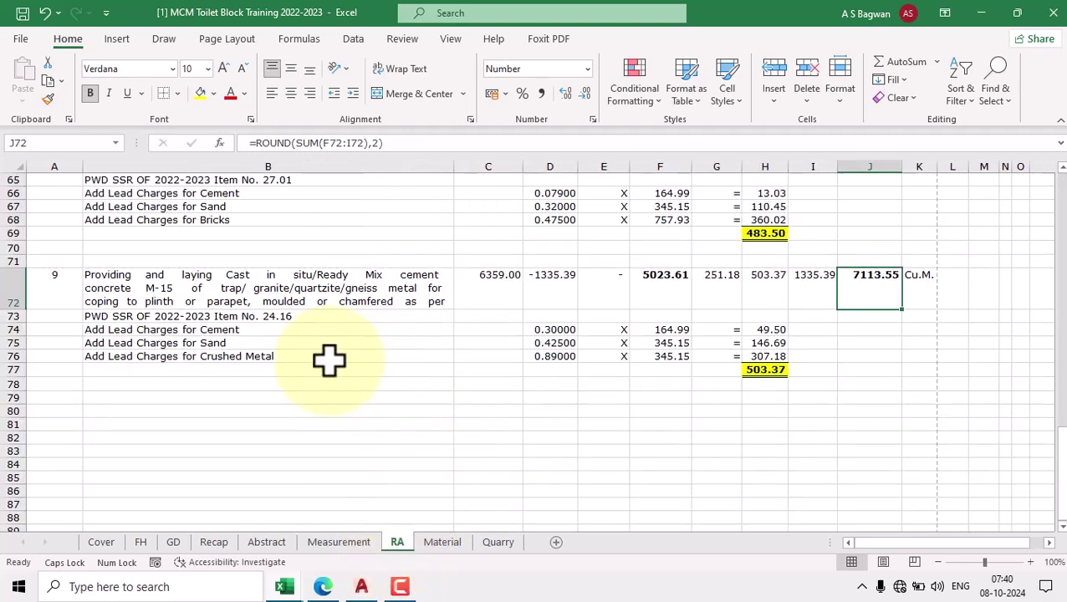
drag(53, 281, 928, 374)
drag(255, 331, 276, 357)
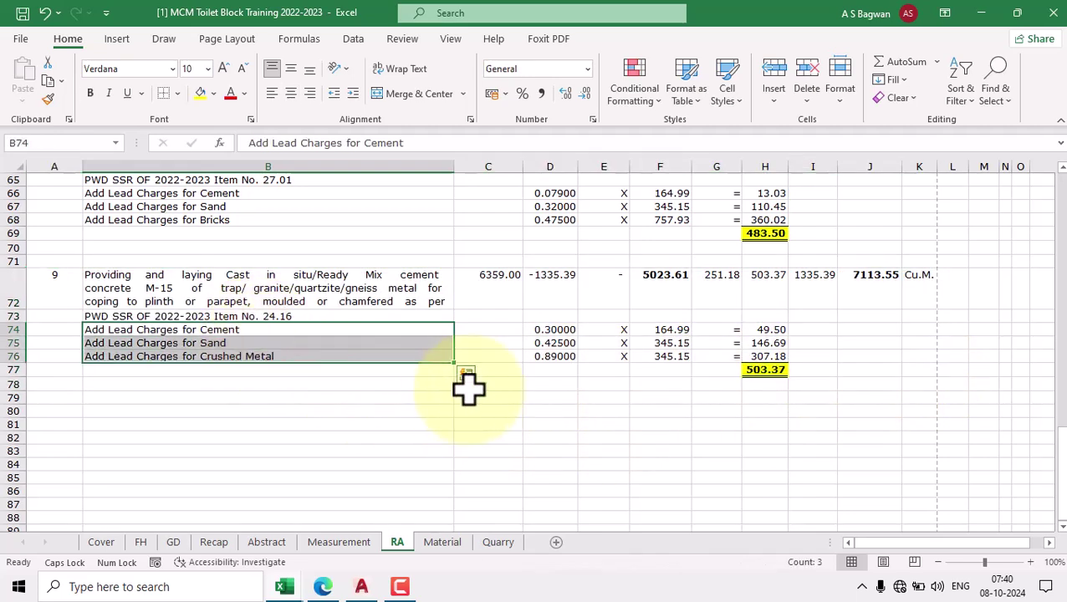
click(551, 331)
click(554, 344)
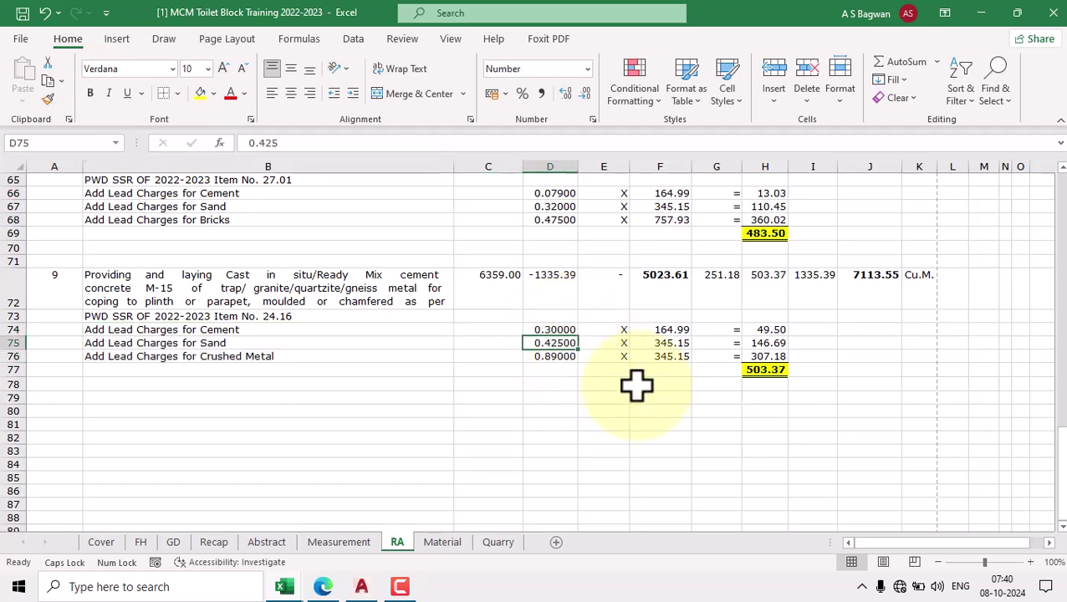
click(555, 356)
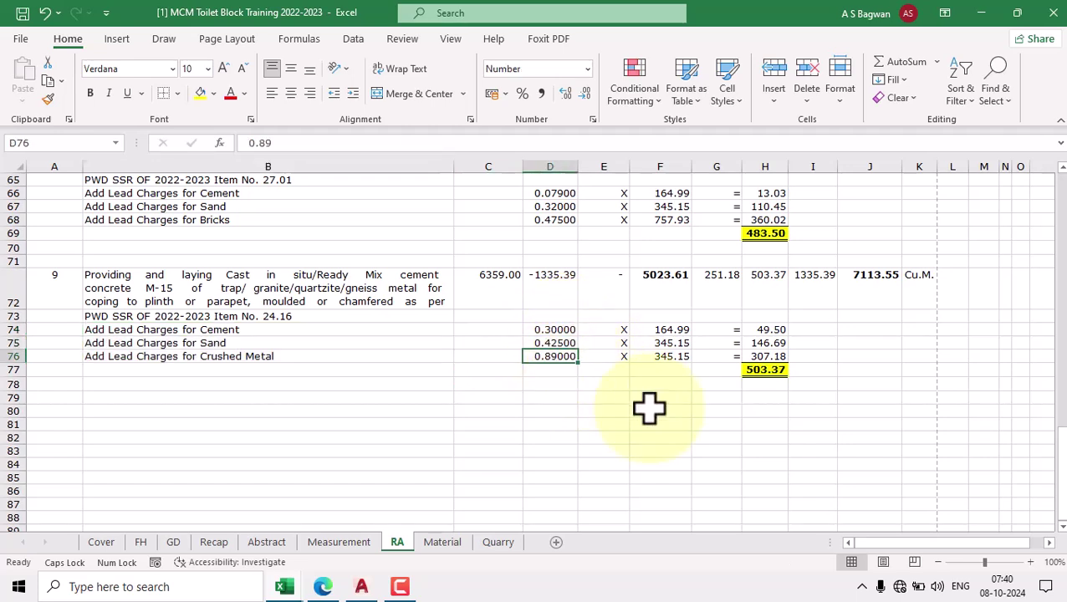
Inspect the values and formulas in C72 to H72 that build up item 9's rate on the RA sheet.
click(607, 293)
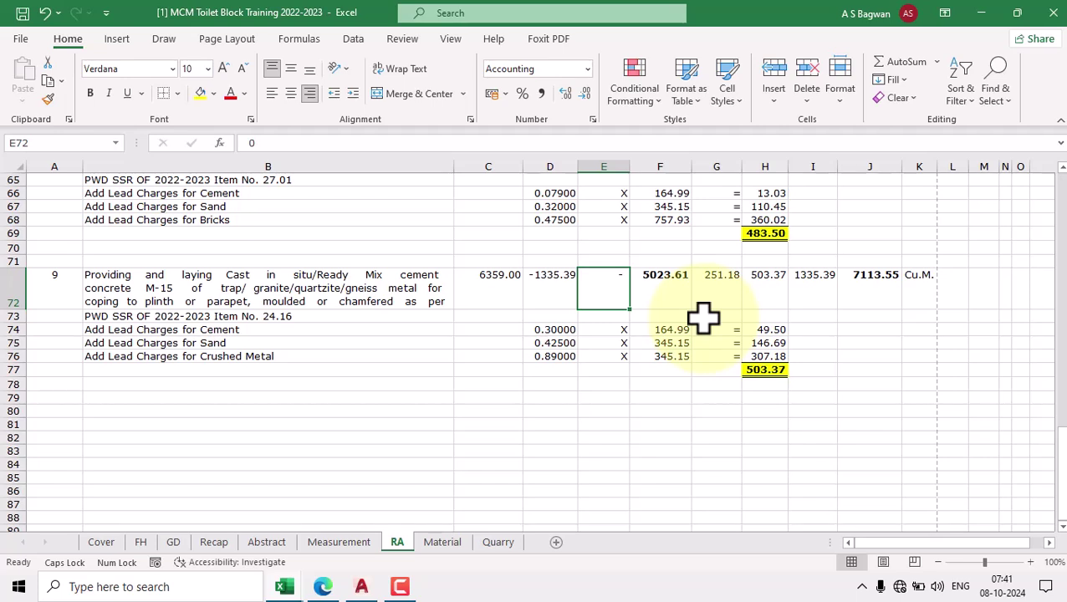
click(474, 283)
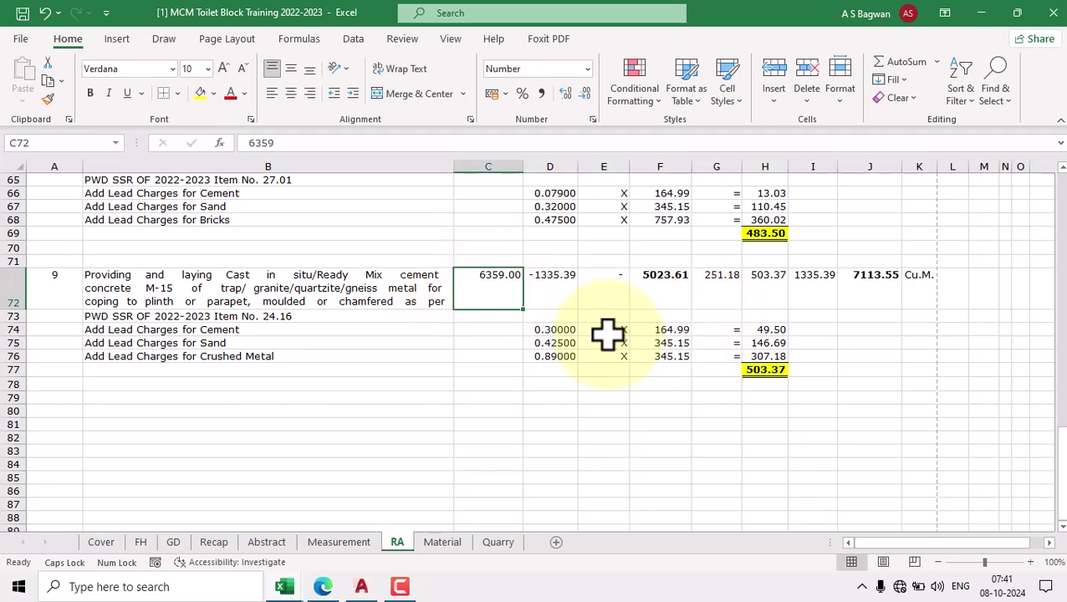
click(559, 293)
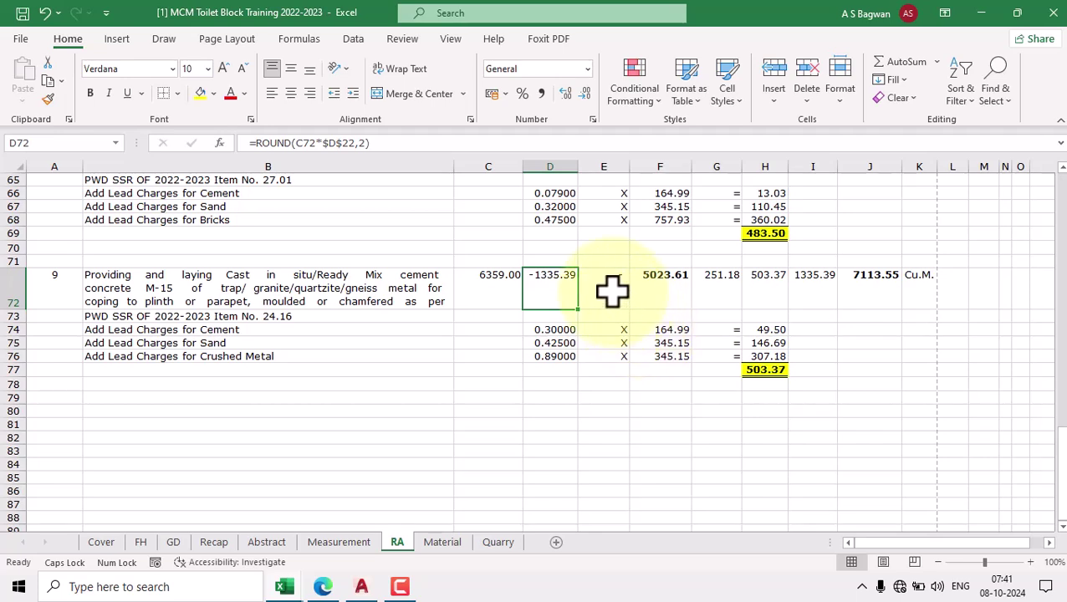
click(612, 290)
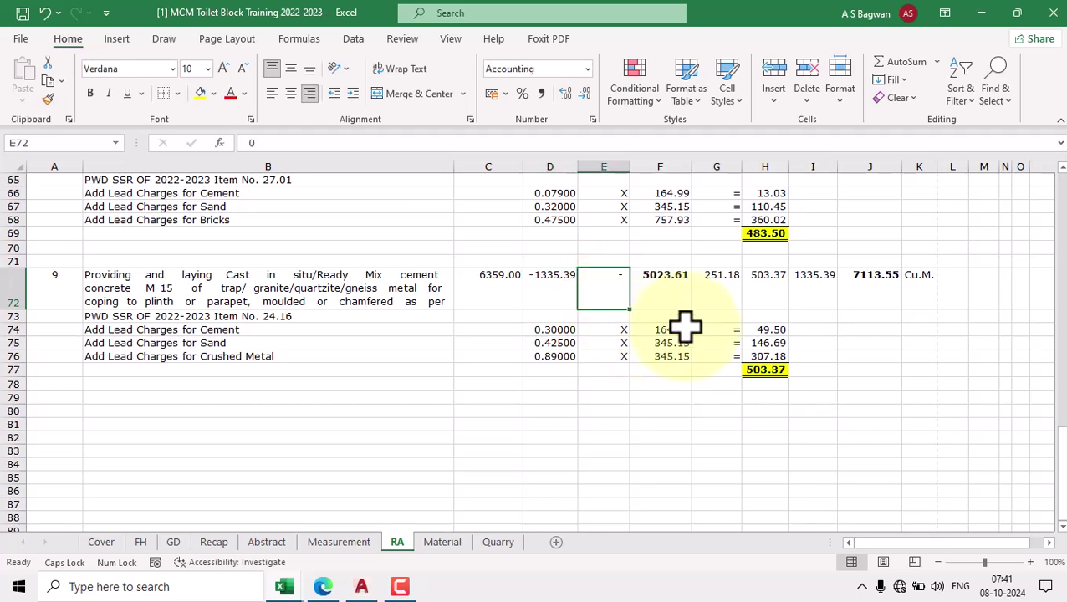
click(663, 294)
double_click(663, 295)
key(Escape)
click(724, 288)
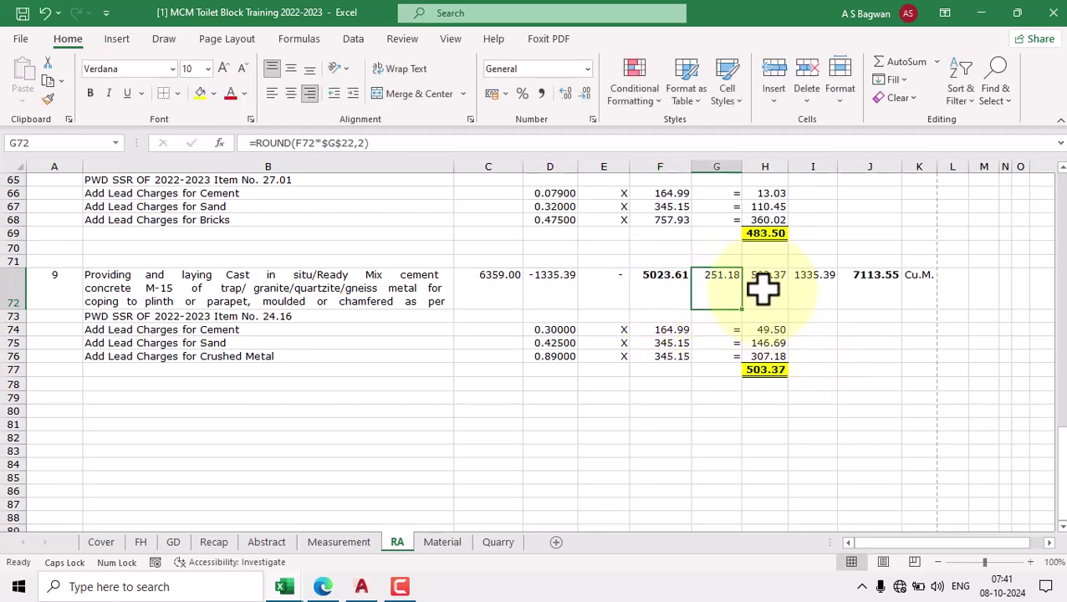
click(763, 288)
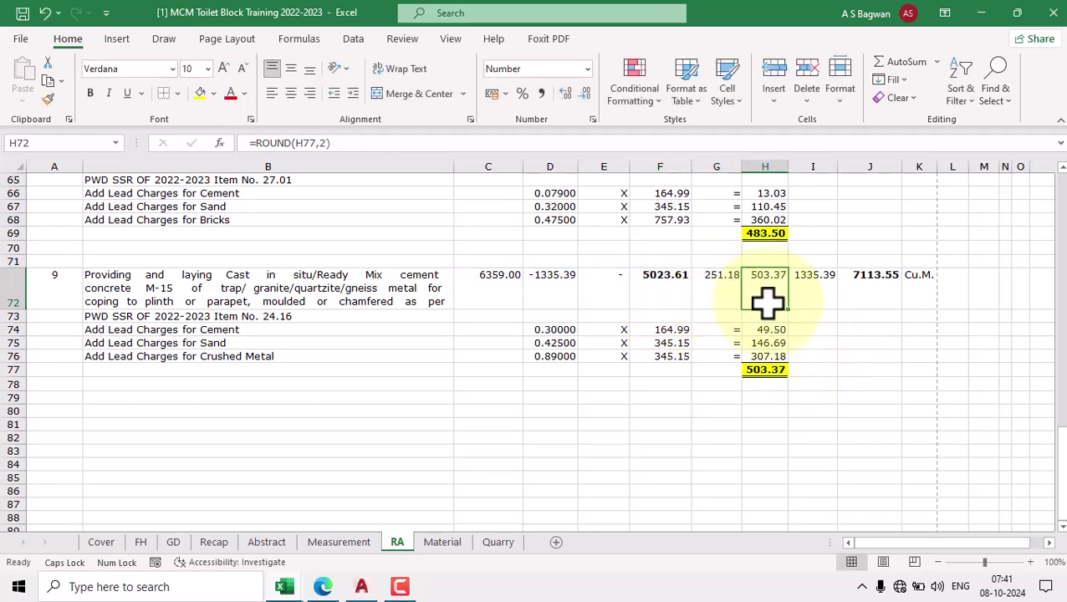
Check the formulas for item 9's lead charge amounts and their sum in H77, and the added amount in I72.
click(558, 329)
click(773, 331)
click(771, 344)
click(769, 370)
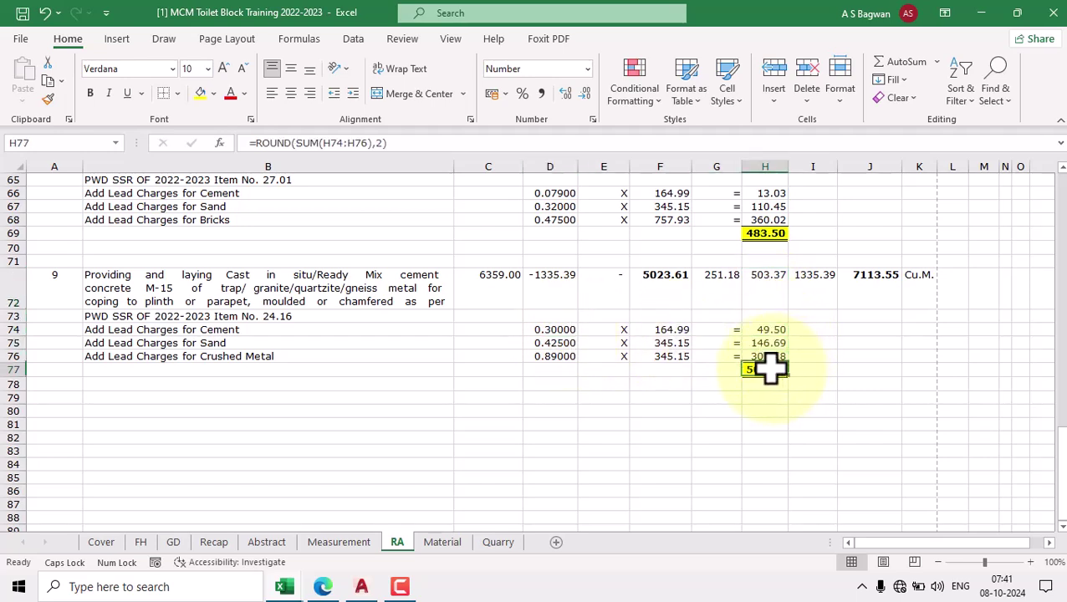
click(815, 290)
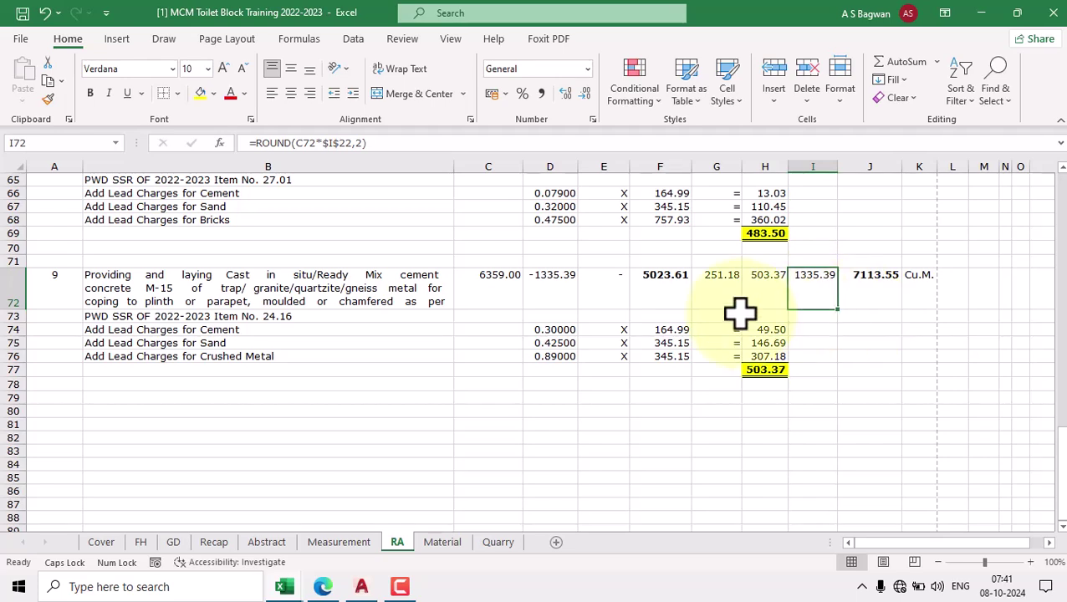
click(677, 288)
click(828, 292)
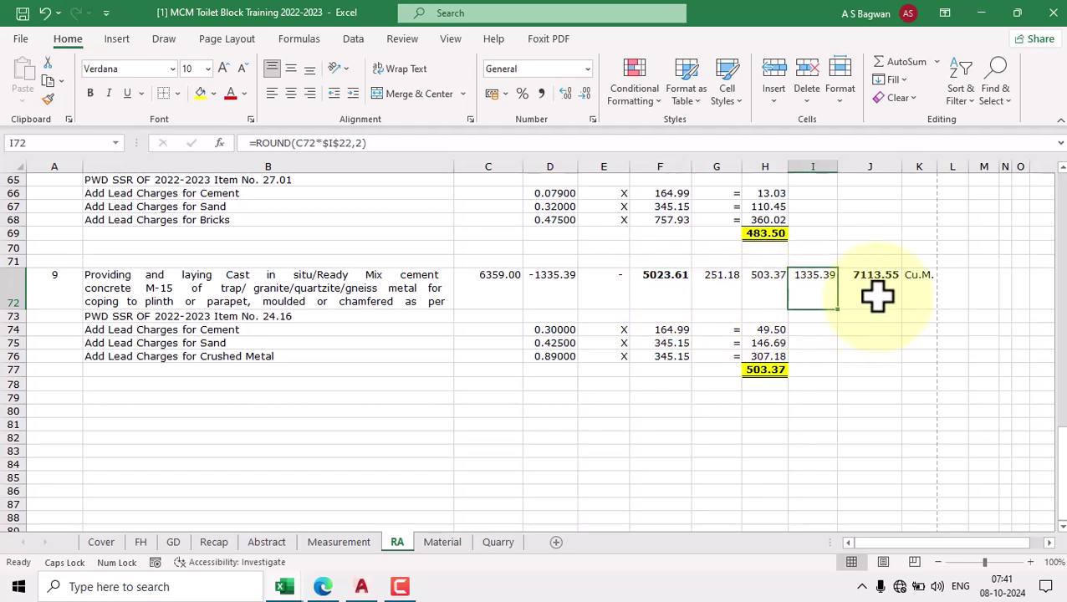
Check item 9's total rate formula in J72 and examine the RA sheet's column headings in rows 21 and 22, including the deductions.
double_click(876, 295)
key(Escape)
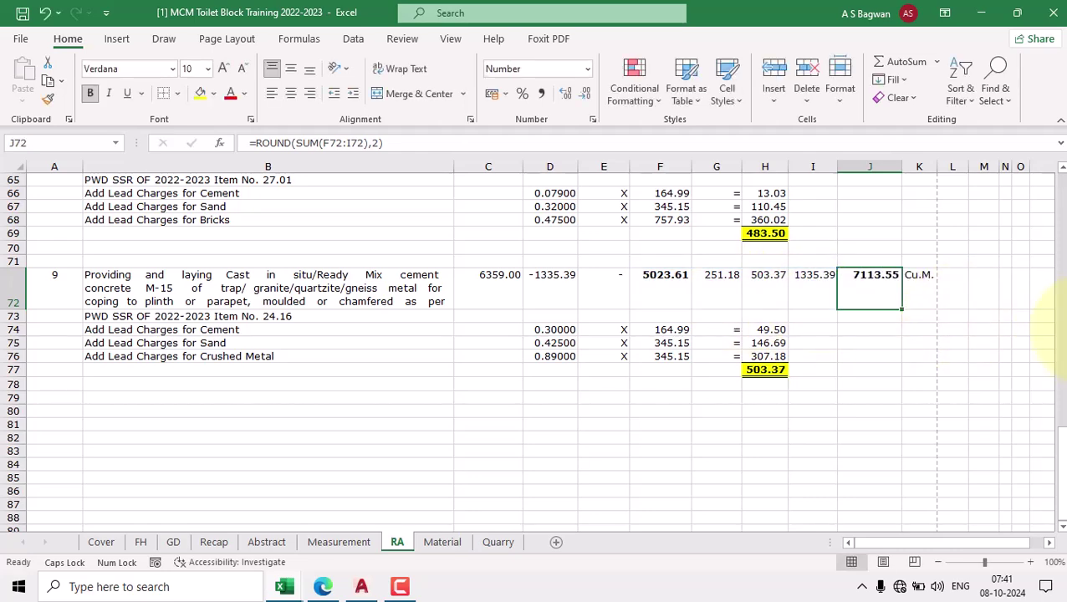
drag(1062, 478, 1060, 477)
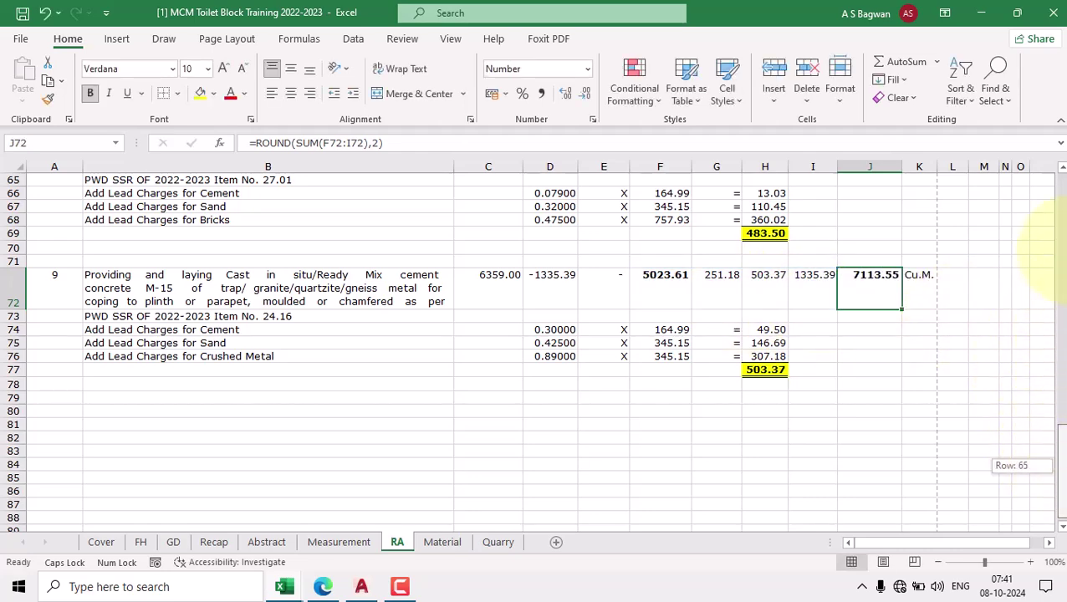
drag(1058, 255, 1056, 75)
scroll(565, 399, down, 5)
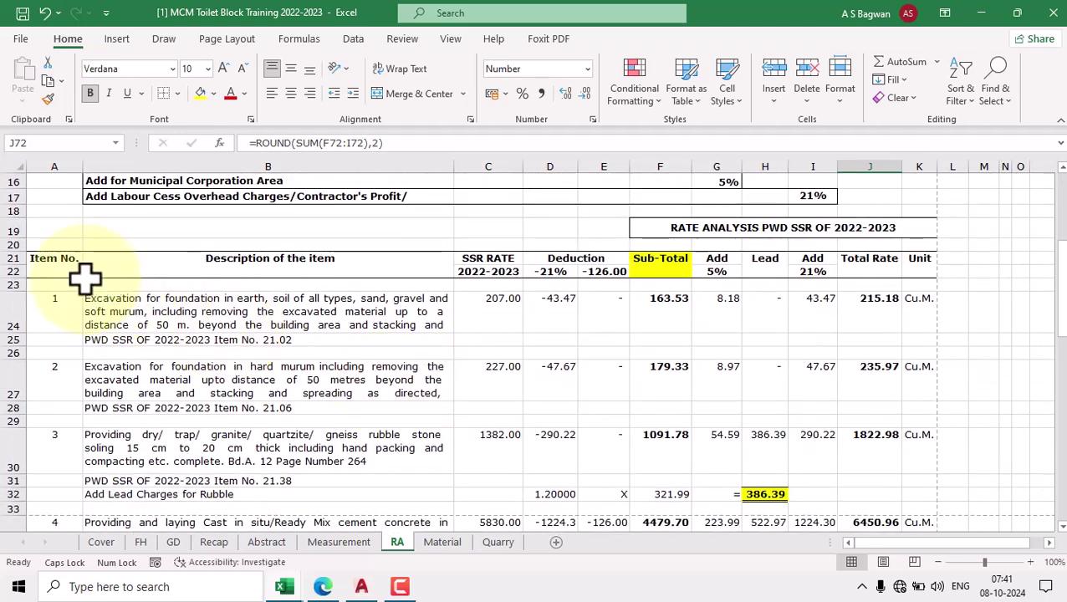
click(52, 267)
key(Right)
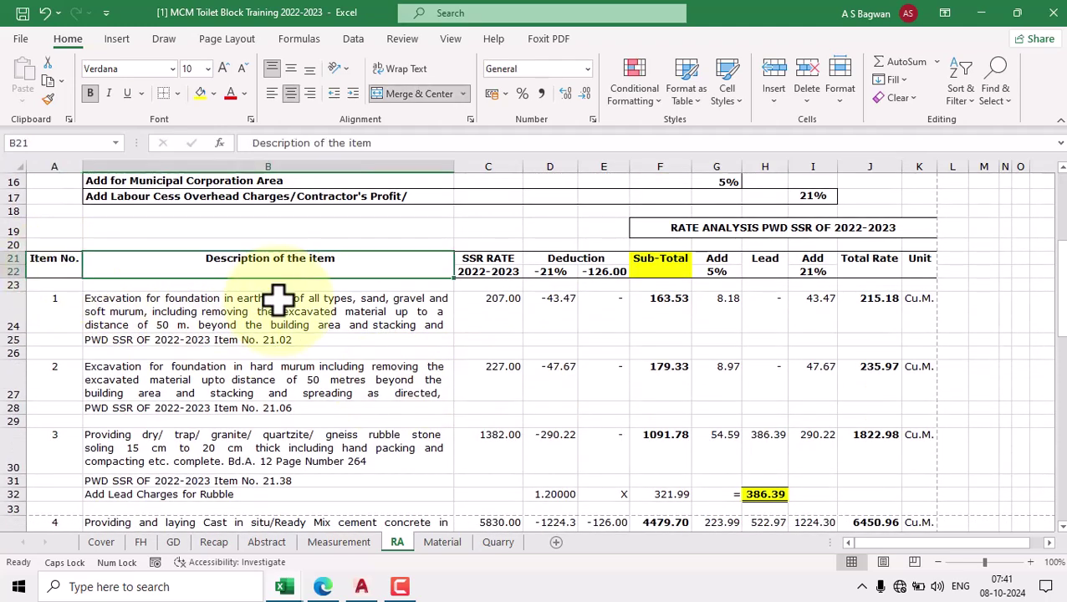
key(Right)
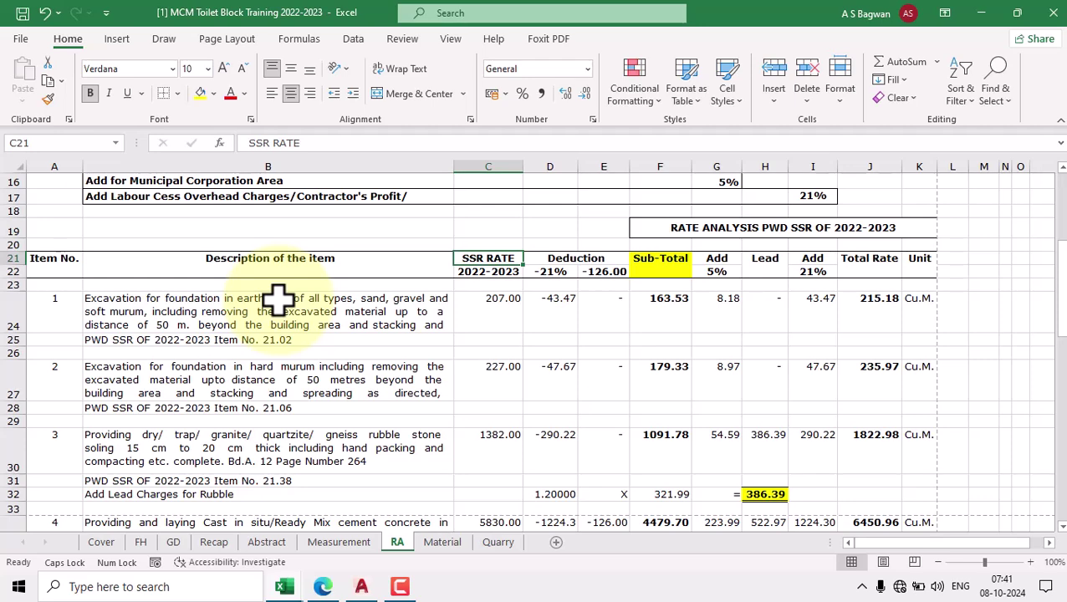
click(548, 271)
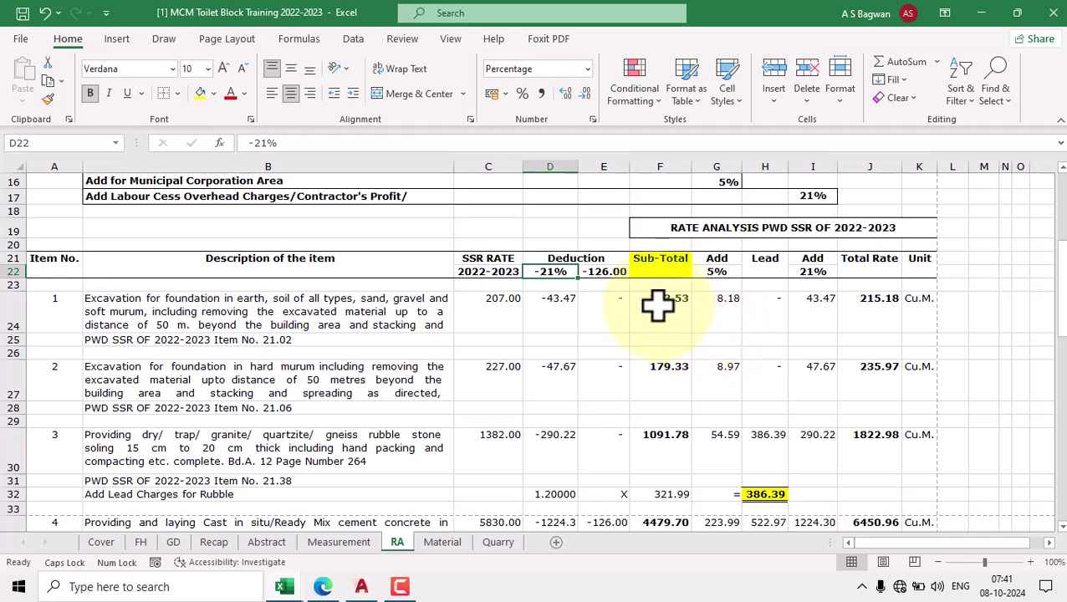
click(609, 272)
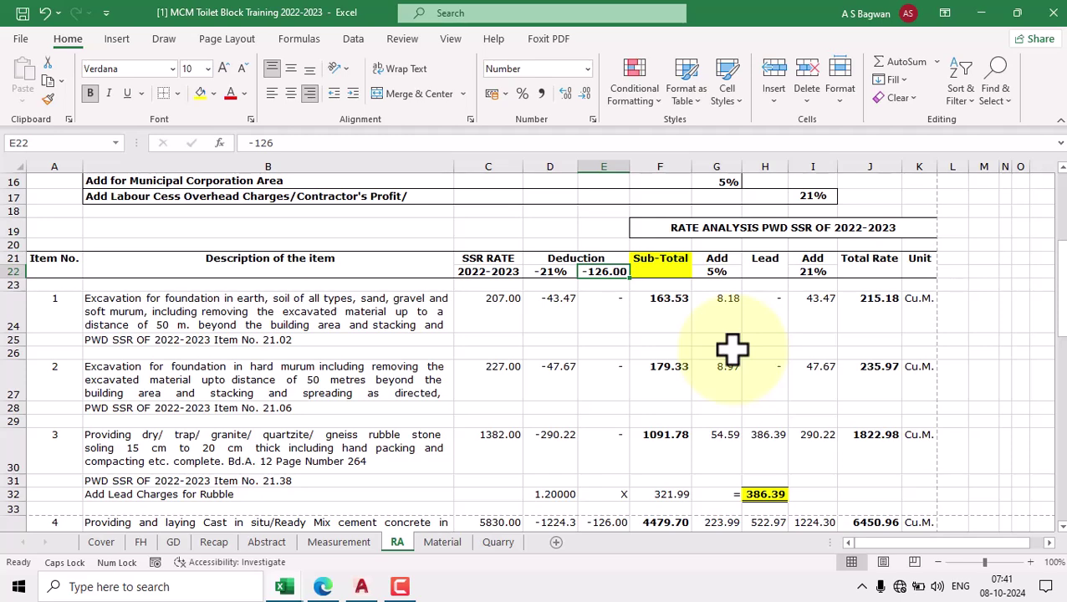
Inspect item 1's sub-total, 5% addition, lead, 21% deduction and addition, SSR rate and total rate in row 24.
click(661, 308)
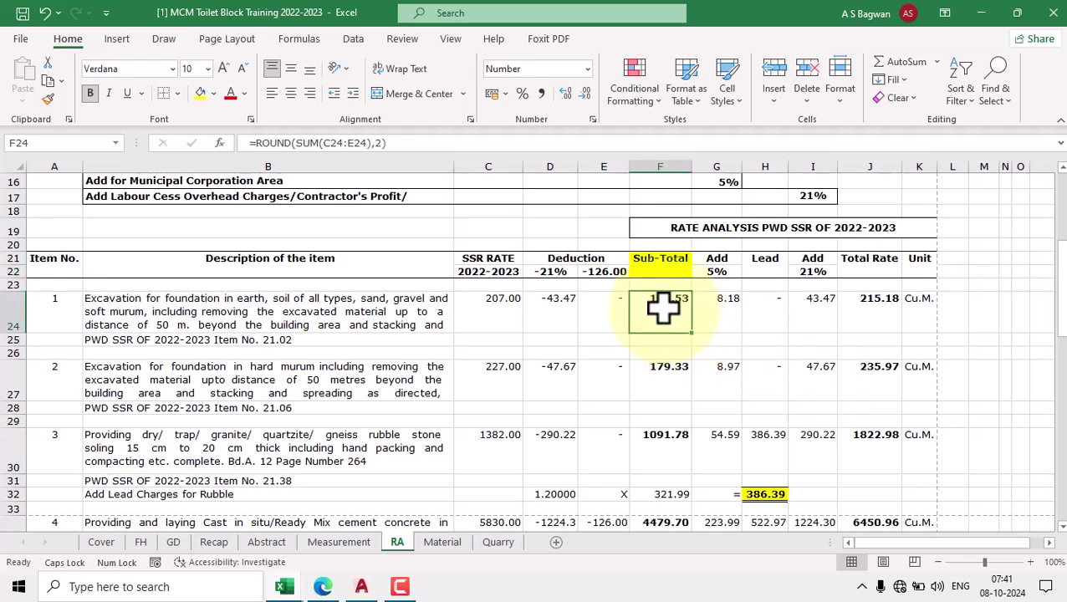
click(726, 311)
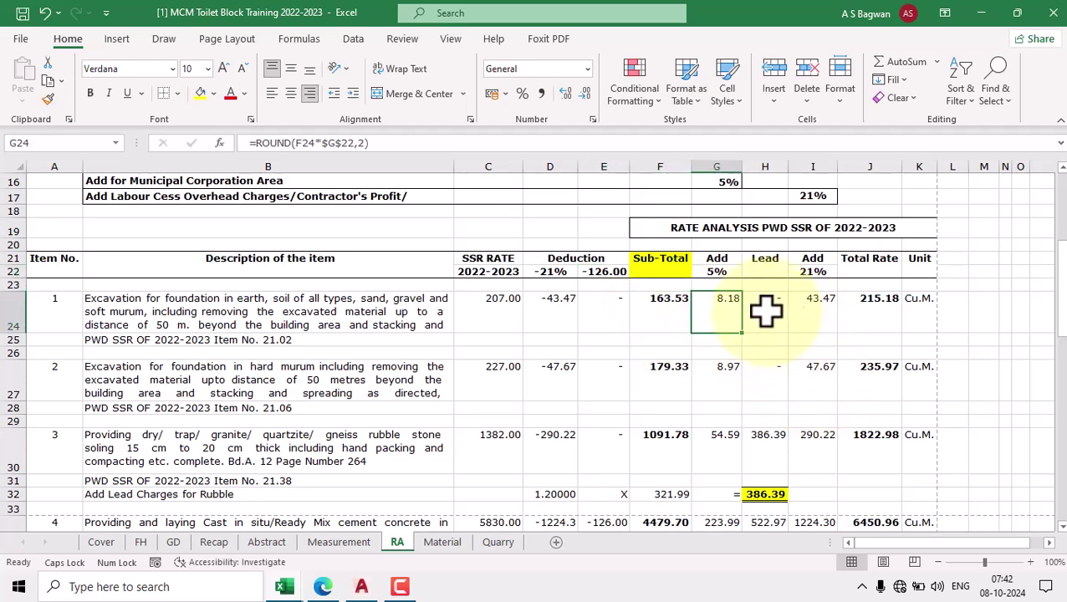
click(765, 310)
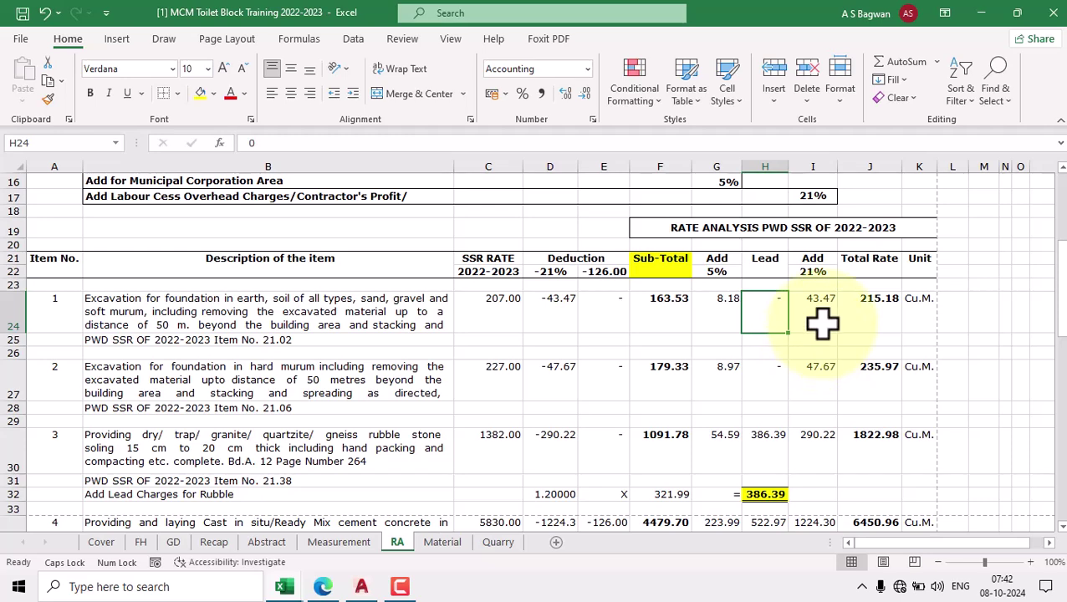
click(821, 318)
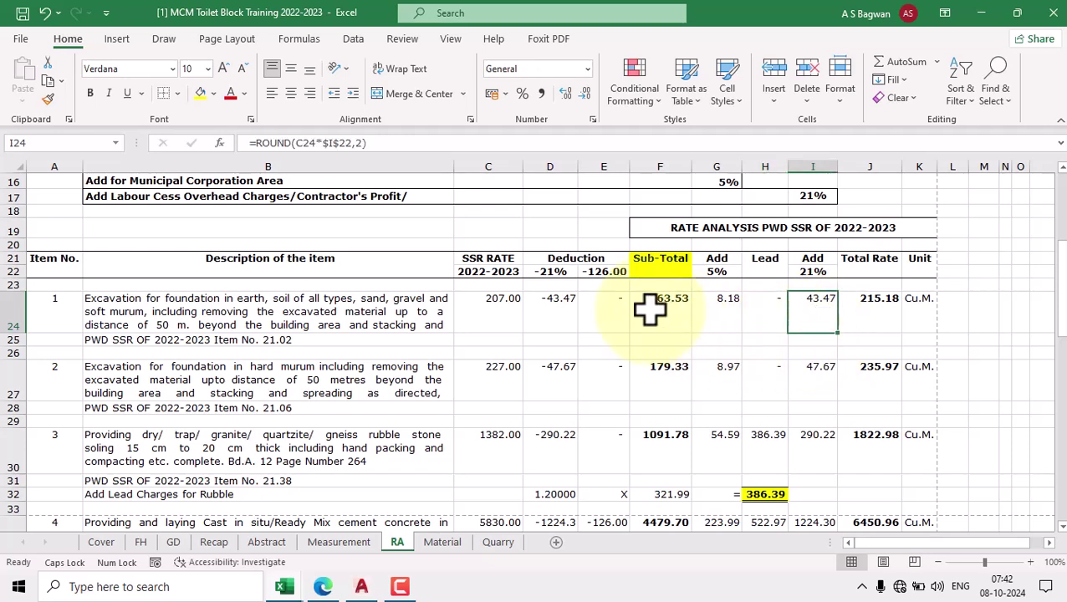
click(557, 322)
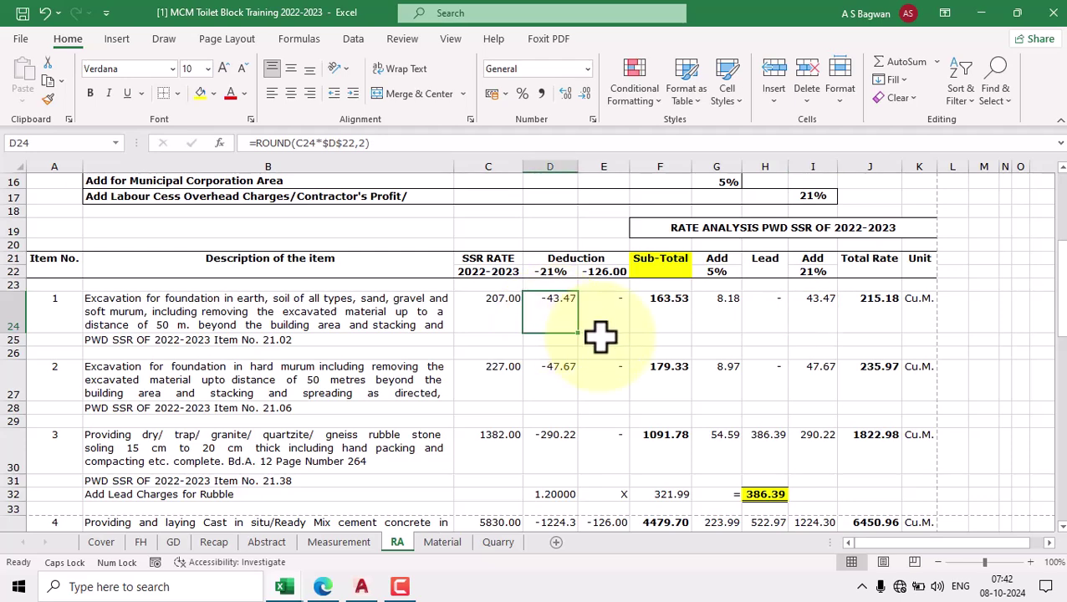
click(819, 322)
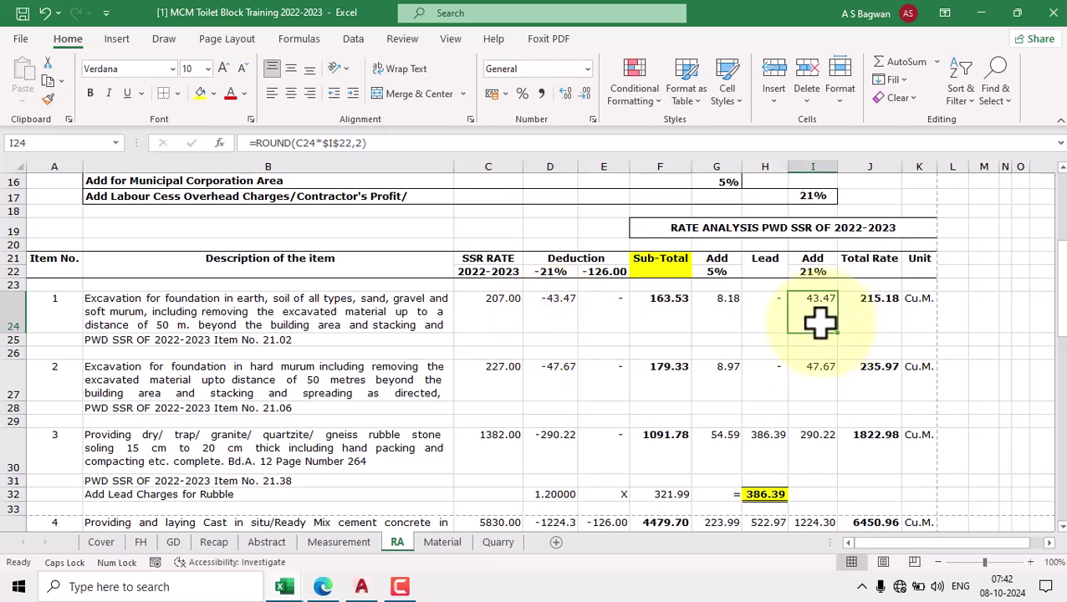
click(497, 321)
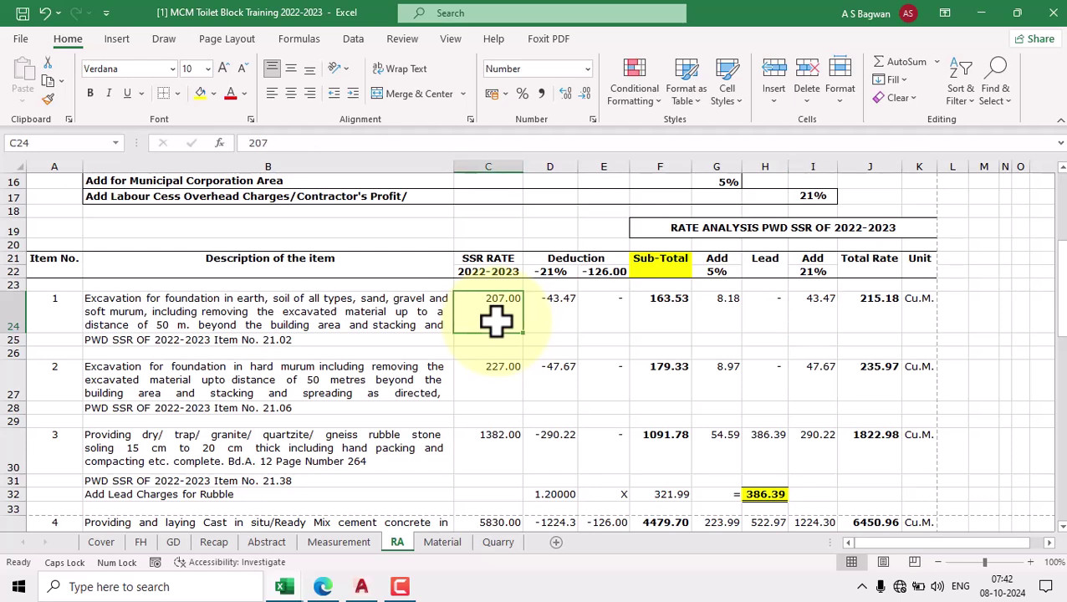
click(876, 316)
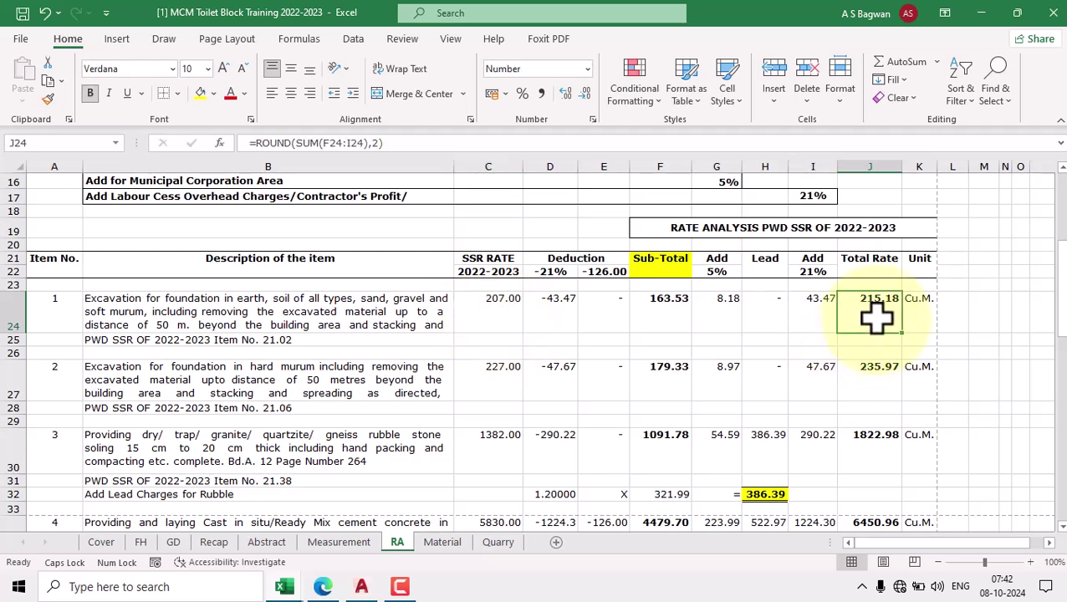
Examine the Material sheet's cement, sand and crushed metal headings and the factors and quantities listed for items 3 to 9.
click(442, 542)
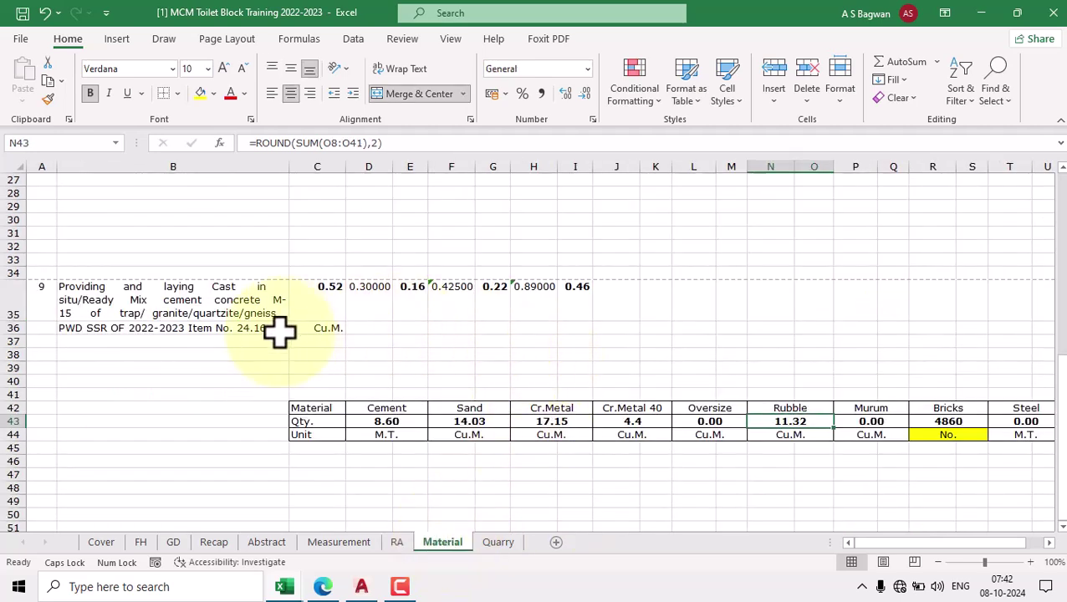
scroll(473, 288, up, 9)
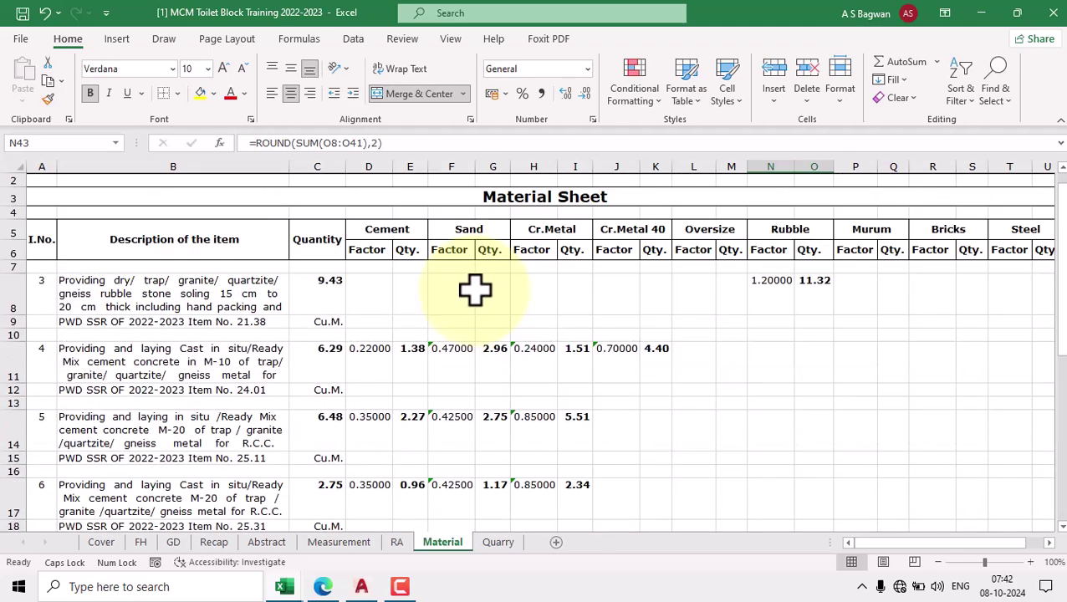
click(397, 263)
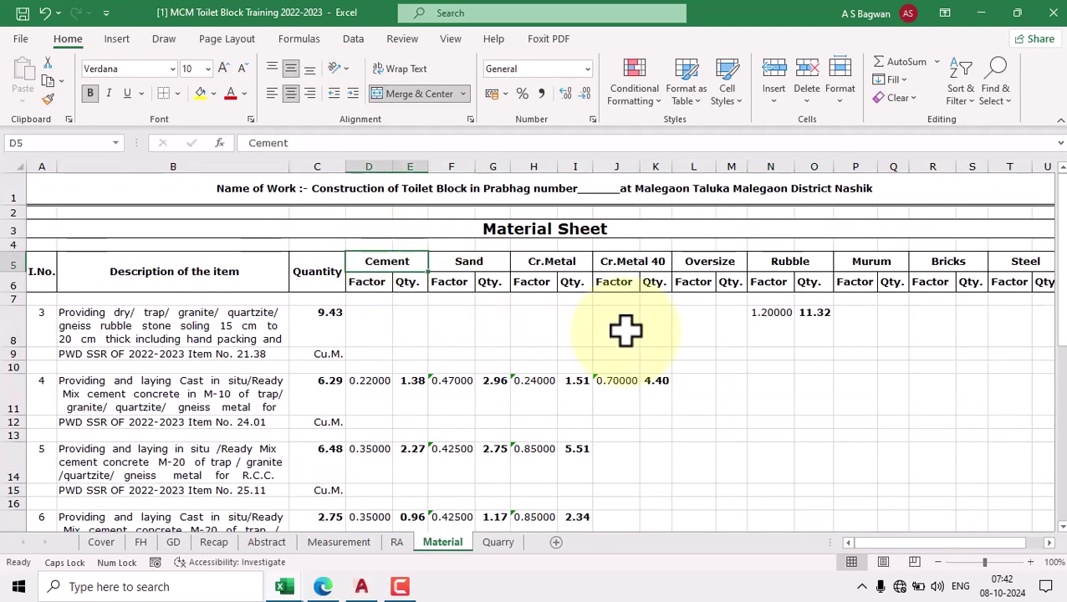
key(Right)
key(Right)
scroll(517, 379, down, 1)
scroll(518, 379, down, 4)
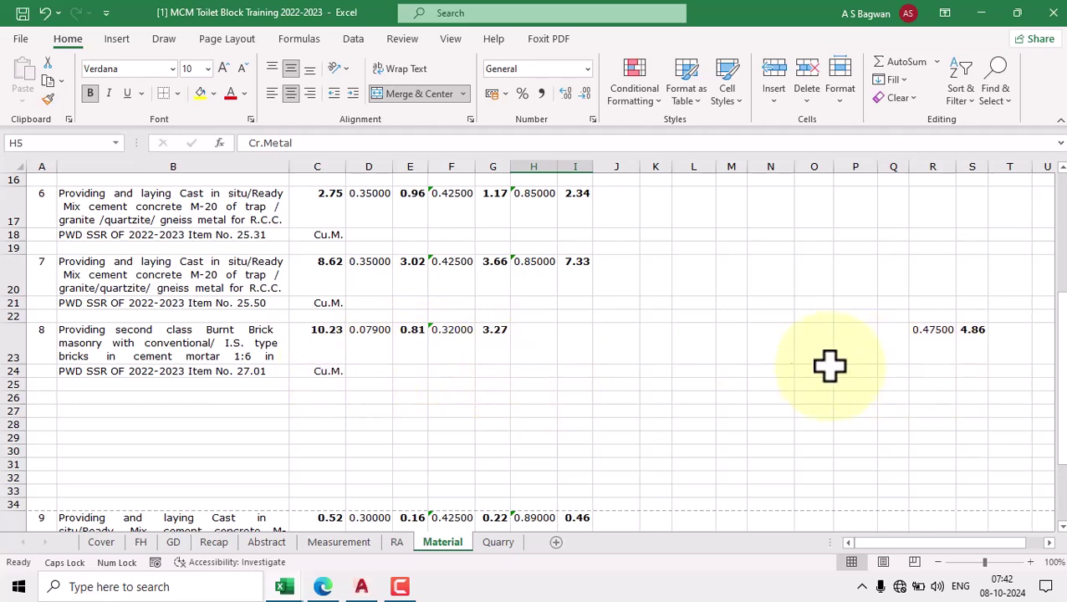
scroll(410, 391, down, 1)
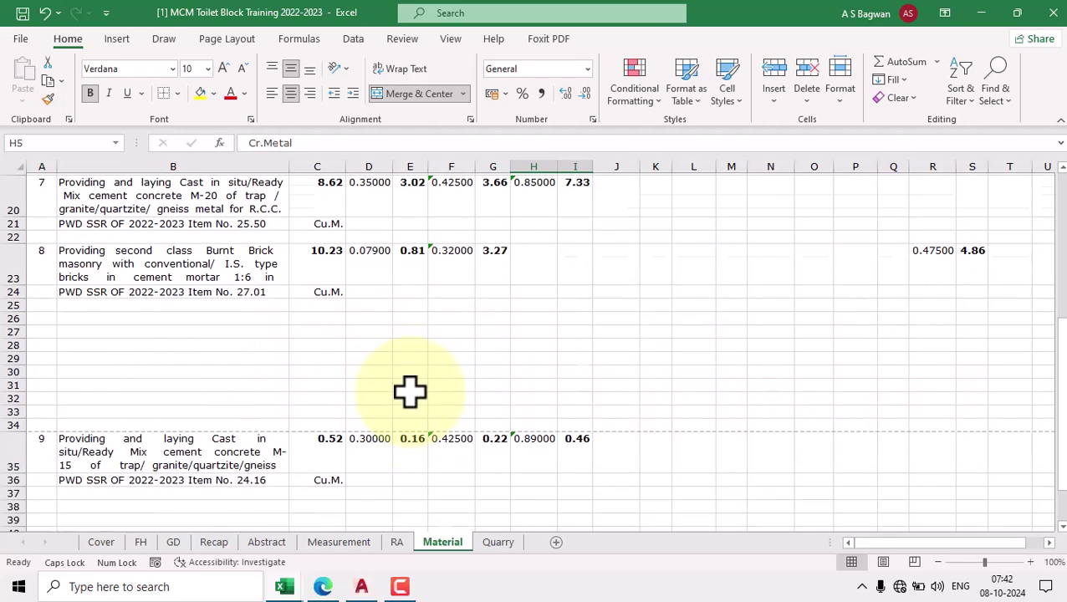
scroll(409, 392, down, 2)
Inspect item 9's description link in B35 and its cement, sand and crushed metal entries from D35 to H35.
click(202, 326)
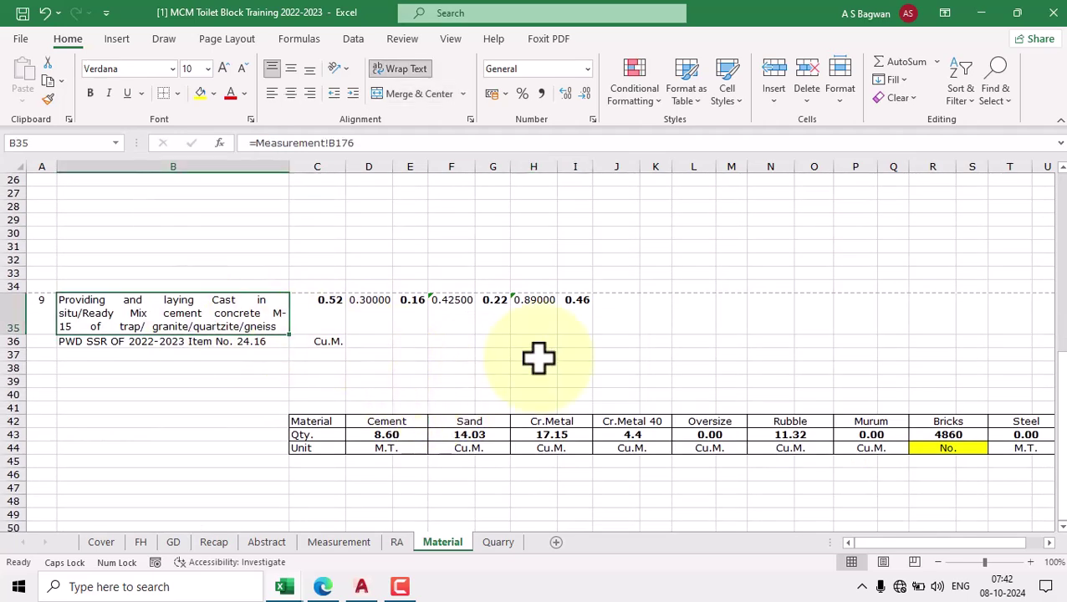
click(370, 319)
key(Right)
key(Right)
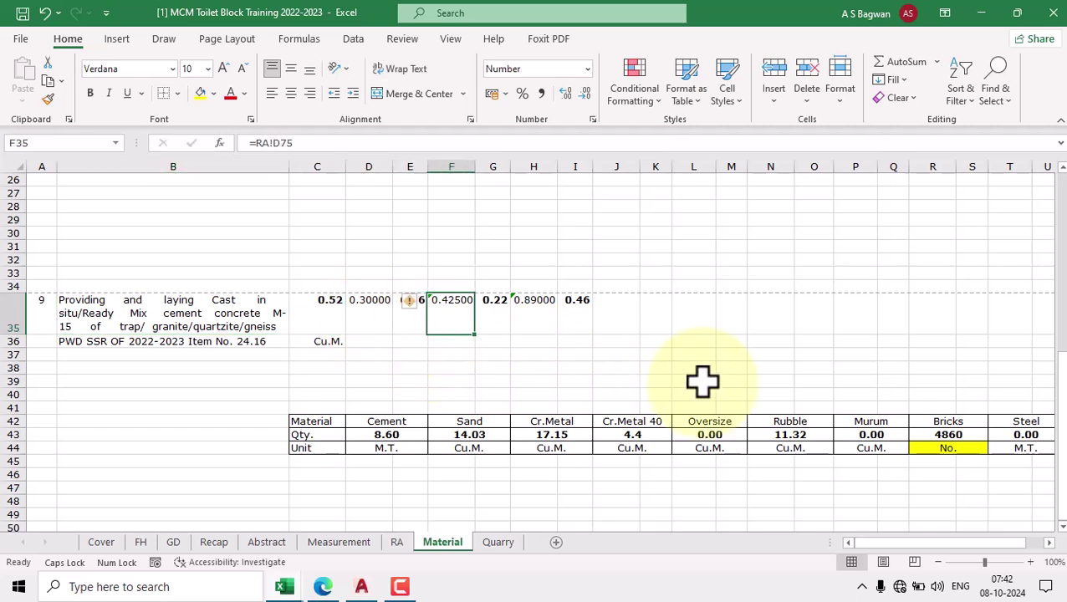
key(Right)
key(Right)
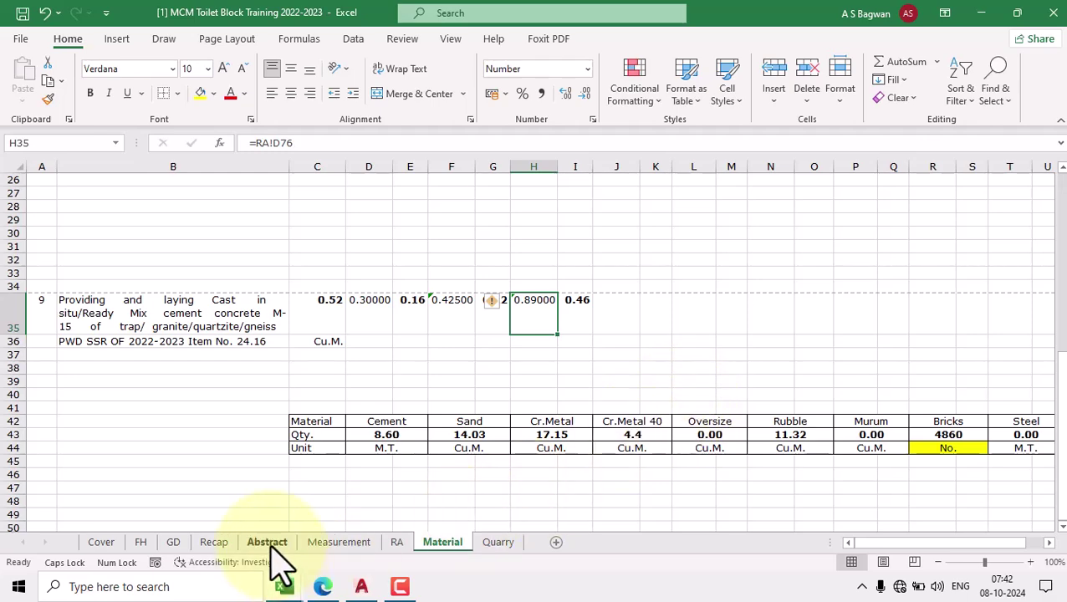
Review the Abstract sheet from its beginning and preview its print layout without printing.
click(270, 541)
scroll(464, 388, up, 3)
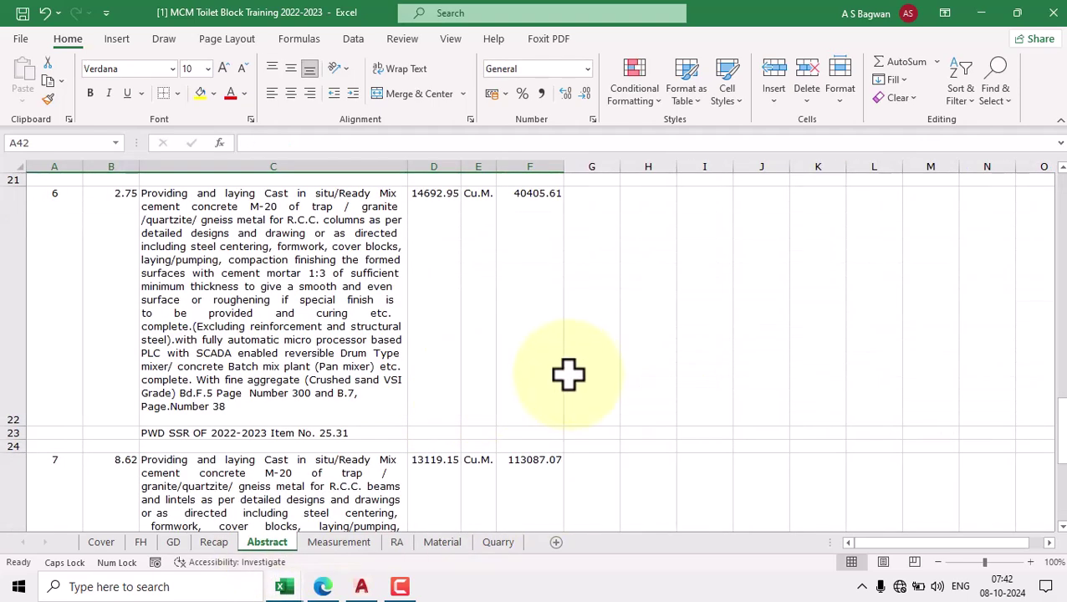
scroll(574, 346, up, 7)
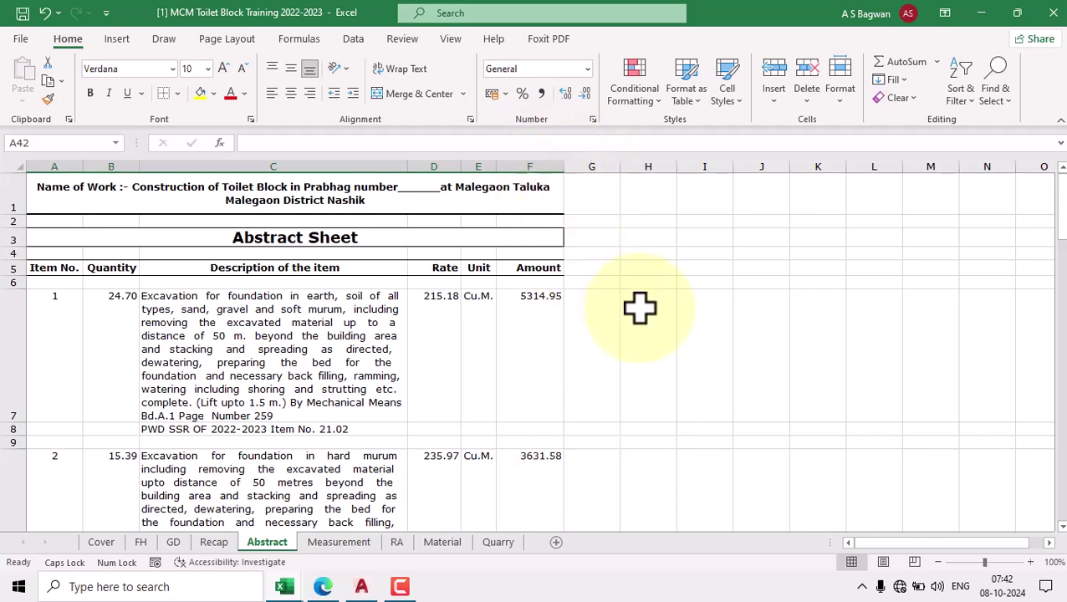
key(ctrl+p)
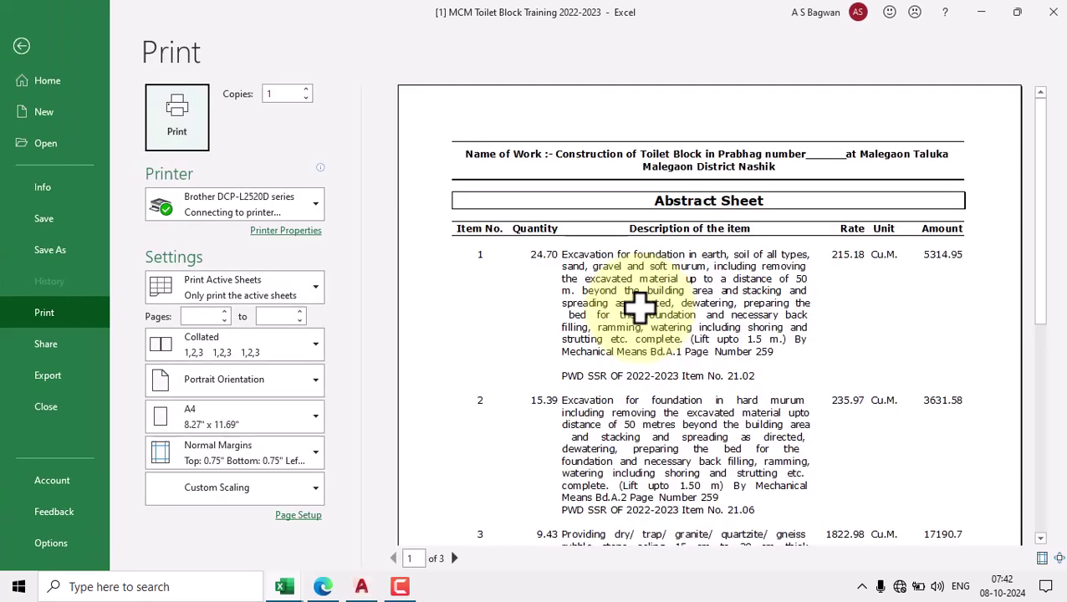
key(Escape)
Insert 12 sheet rows at row 30 of the Abstract sheet, between item 8 and the total [A].
scroll(364, 369, down, 5)
scroll(365, 372, down, 4)
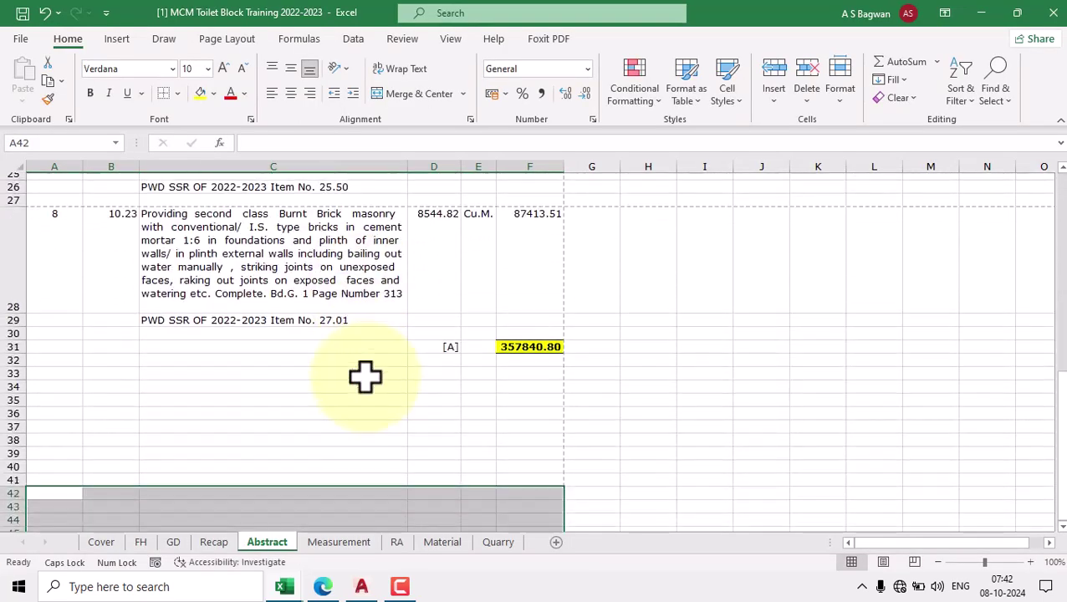
scroll(367, 376, up, 2)
click(235, 253)
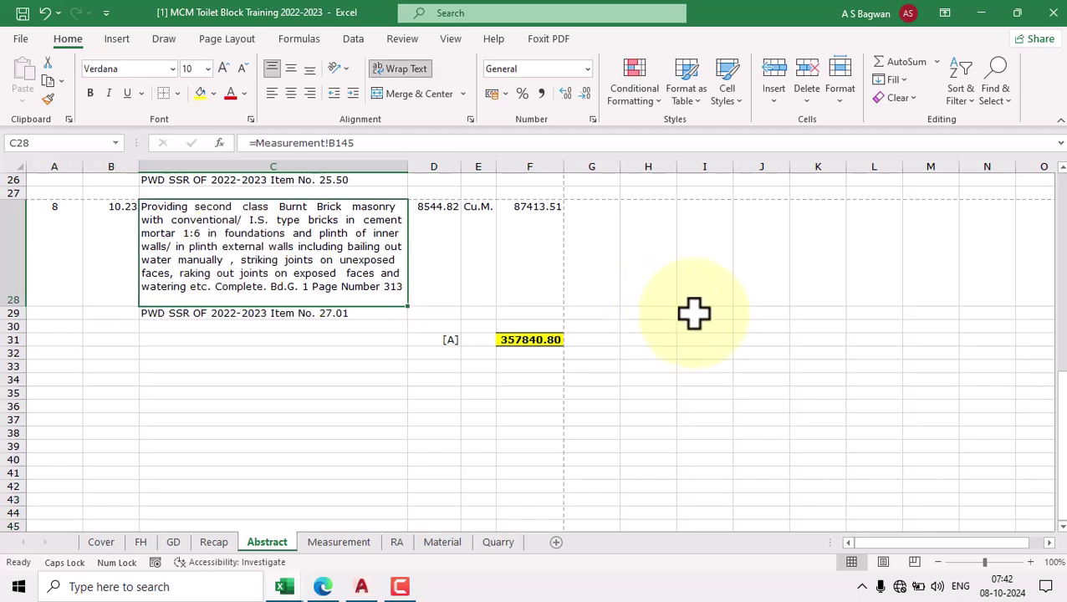
click(694, 314)
drag(378, 324, 543, 476)
click(774, 99)
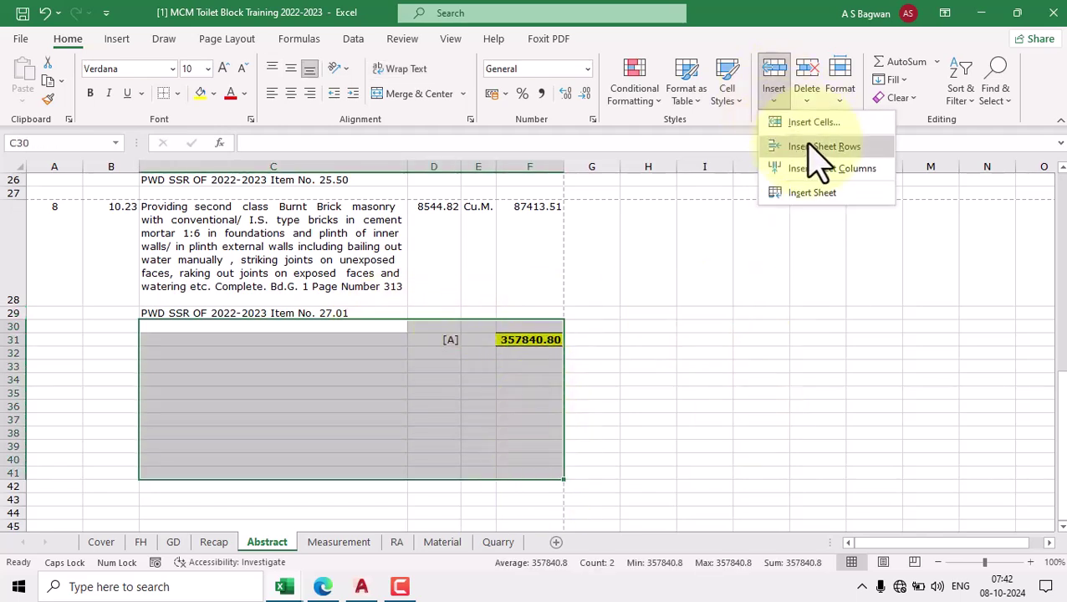
click(807, 146)
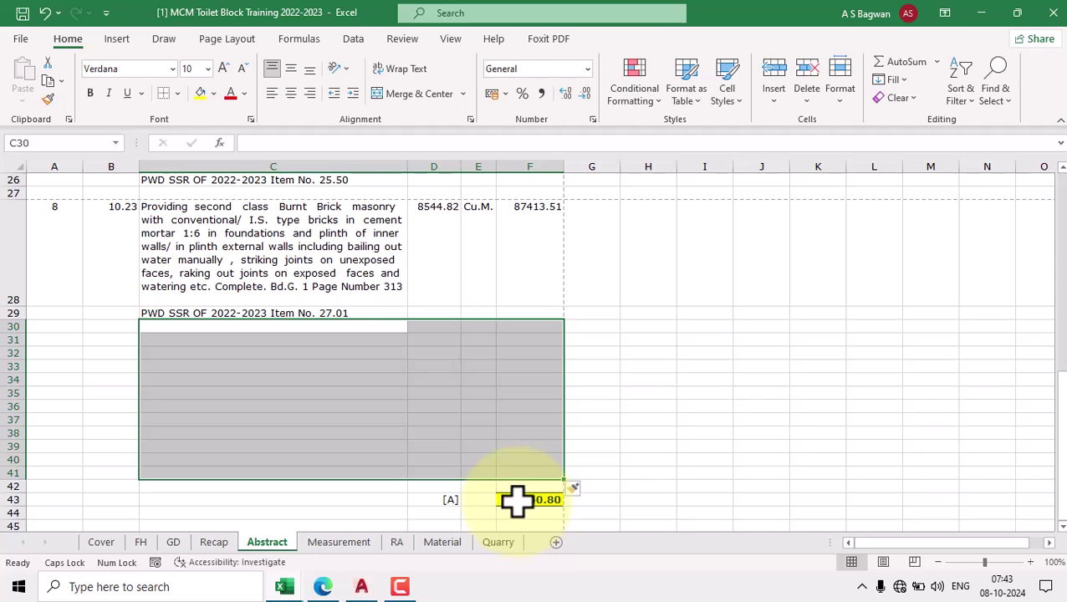
Check the range summed by the total formula in F43 of the Abstract sheet, leaving it unedited.
double_click(518, 499)
scroll(551, 281, up, 8)
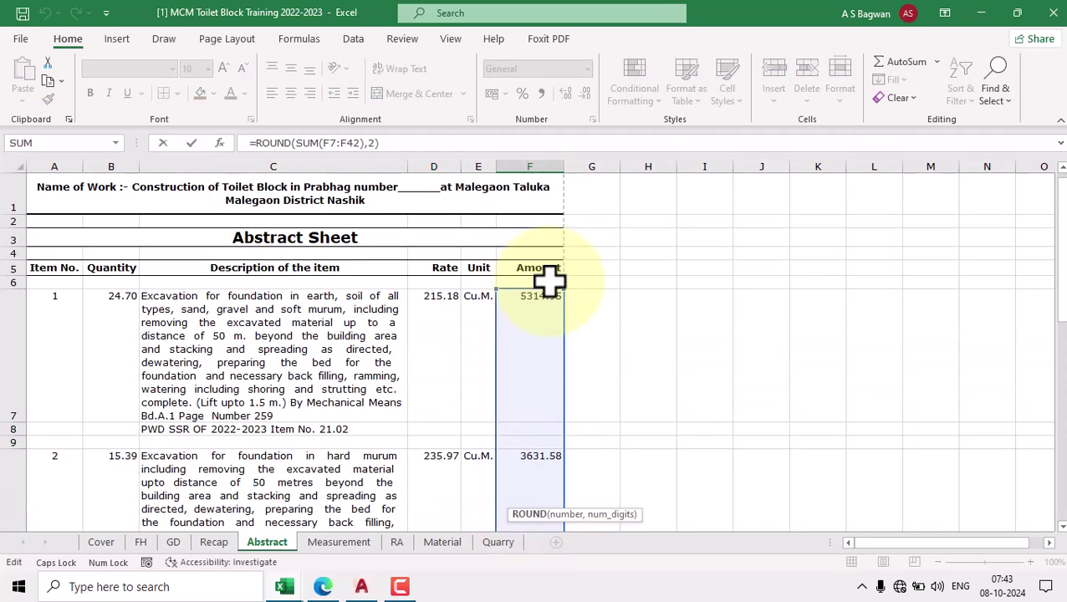
key(Escape)
Copy item 8's abstract entry in A28:F29 and paste it starting at A31.
drag(58, 234, 538, 316)
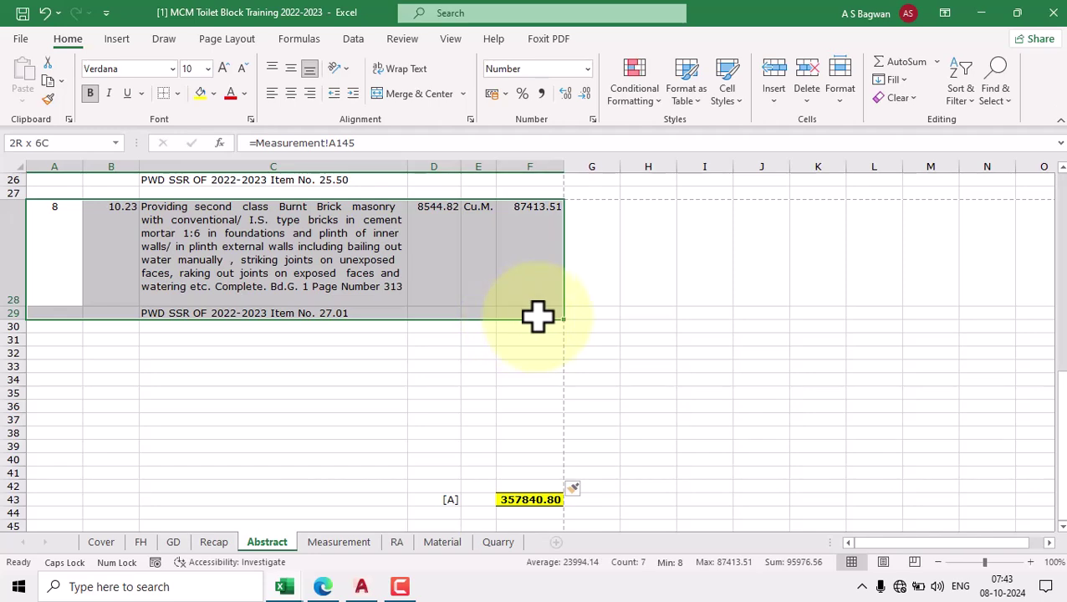
click(48, 81)
click(71, 341)
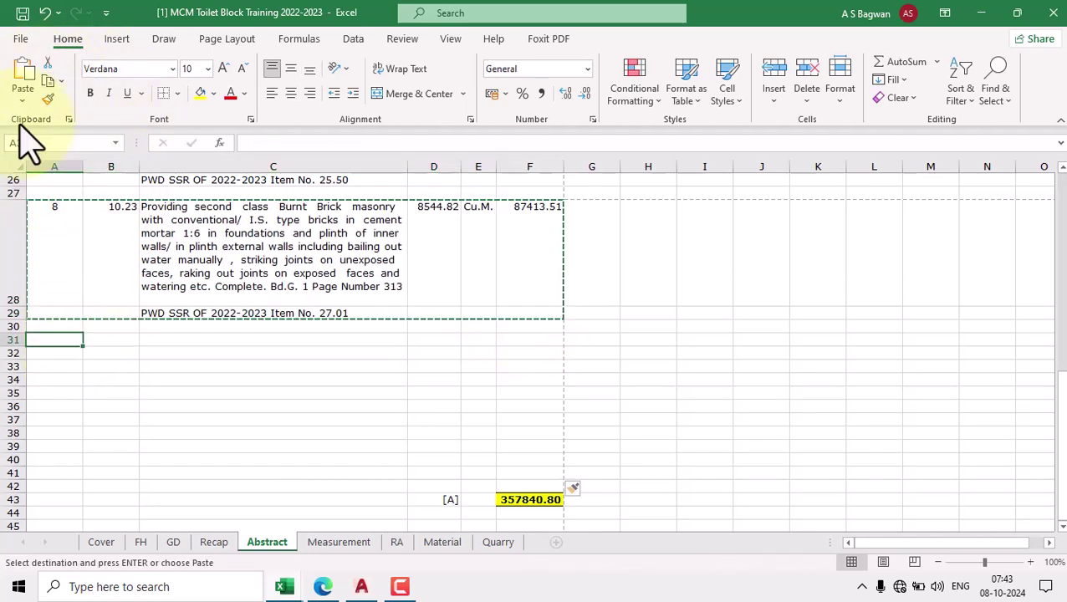
click(22, 71)
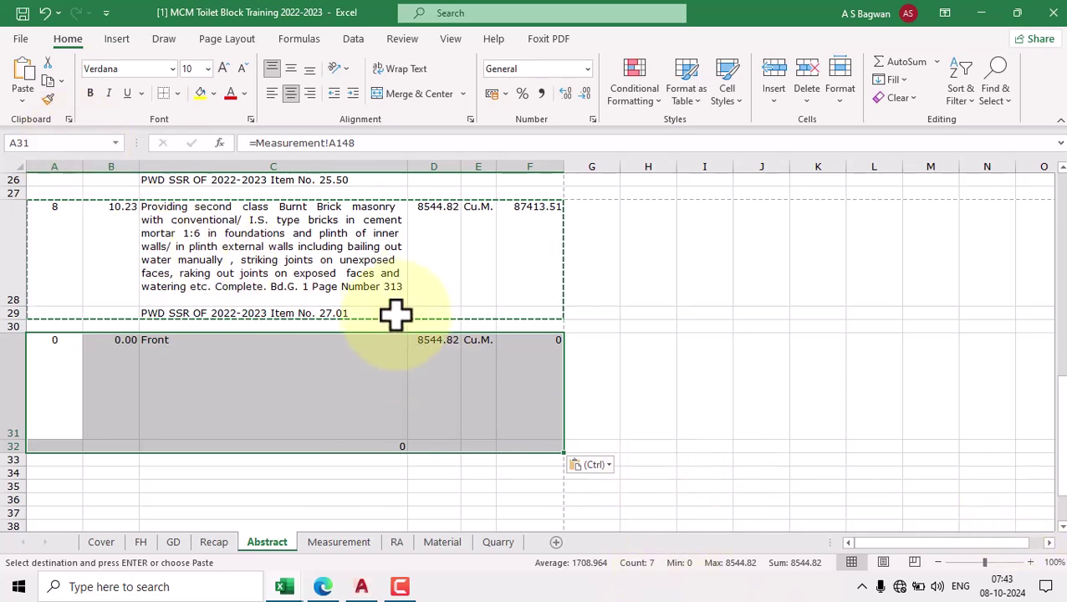
key(Escape)
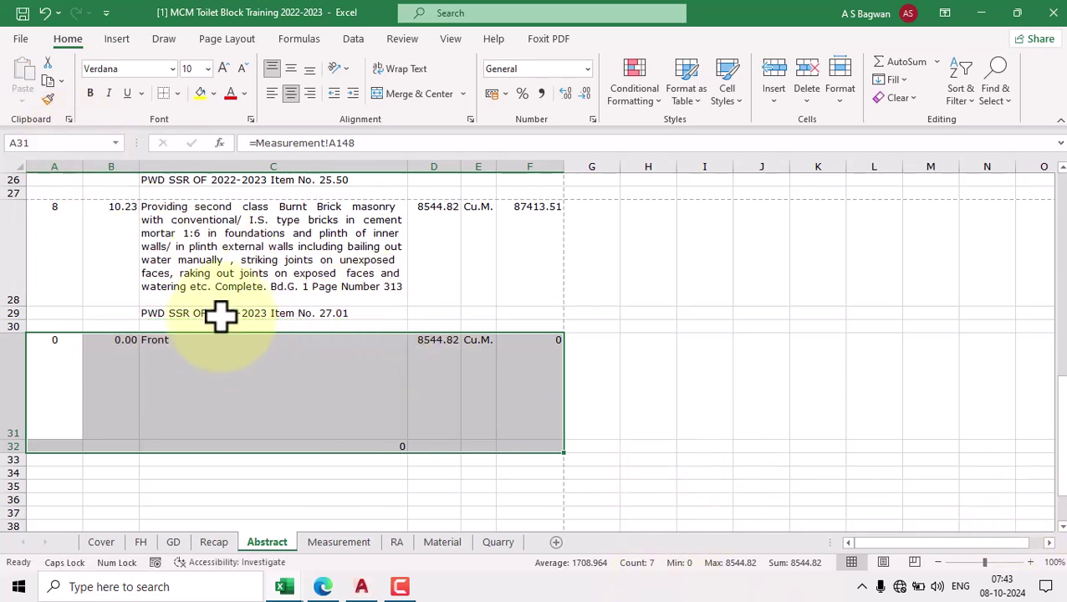
Check the formulas behind item 1's quantity, description, SSR reference and unit in rows 7 and 8 of the Abstract sheet.
scroll(228, 326, up, 5)
scroll(228, 326, up, 3)
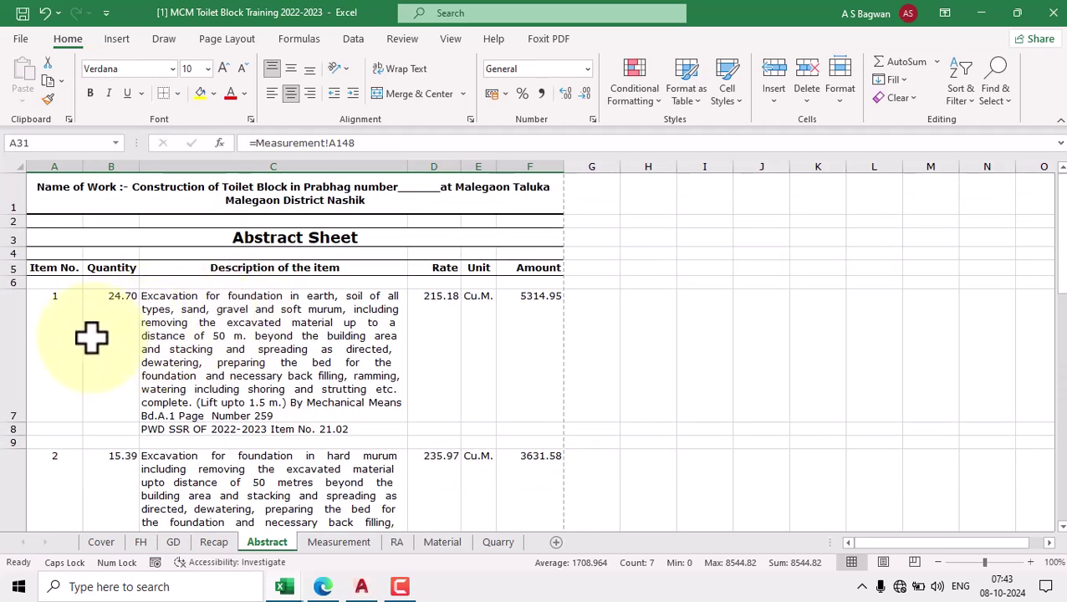
click(66, 342)
click(114, 335)
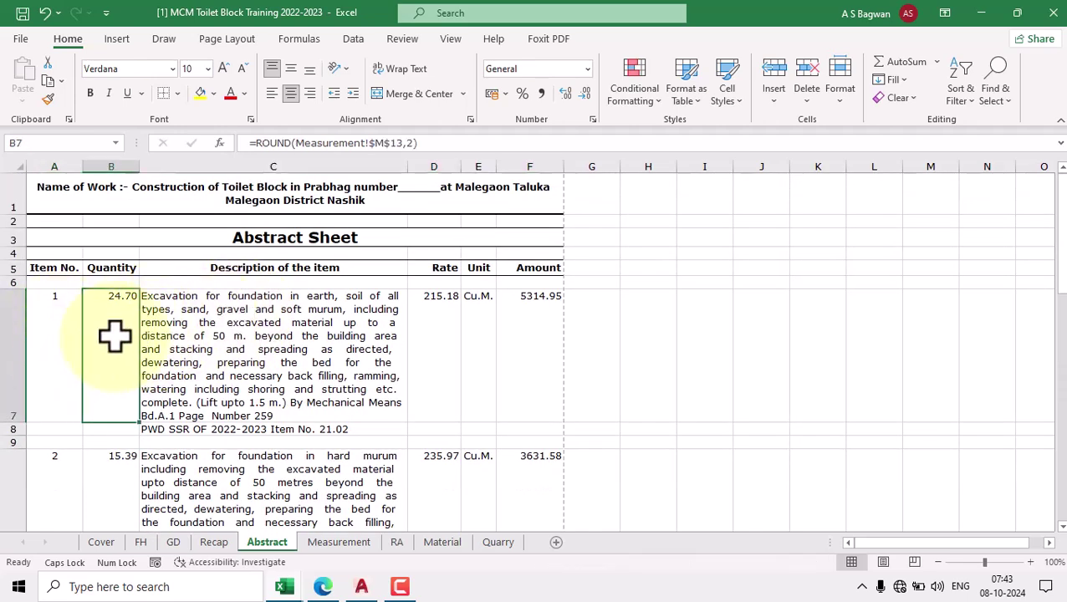
click(272, 361)
click(321, 430)
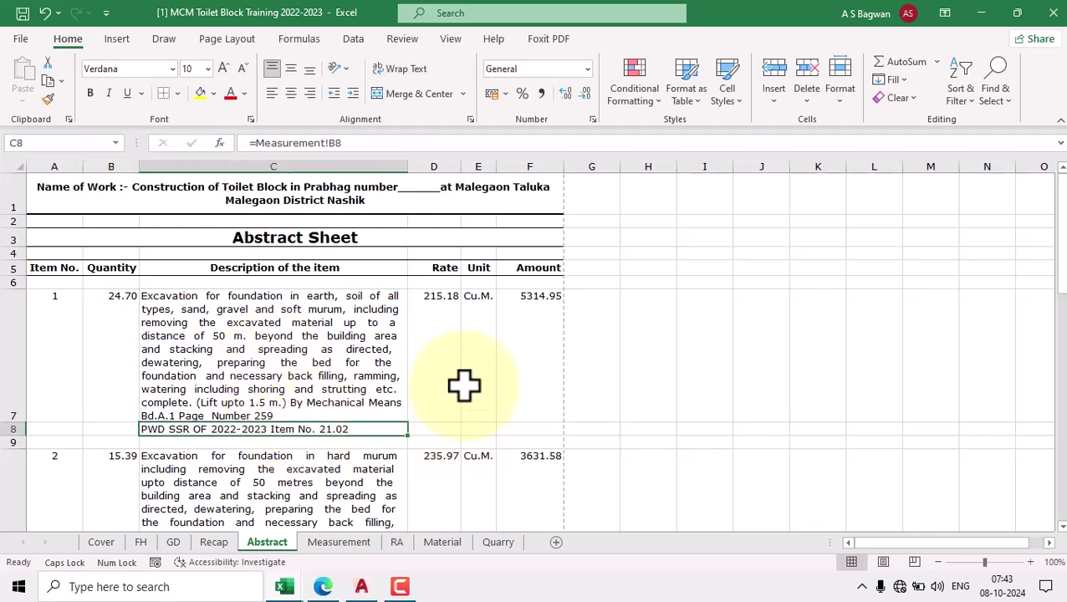
click(477, 351)
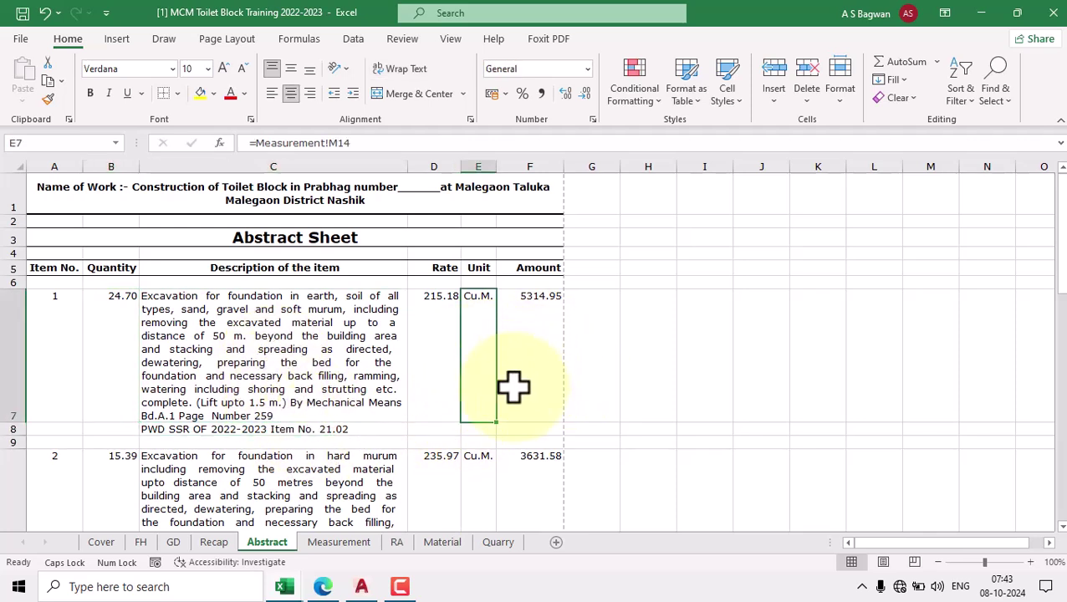
scroll(486, 366, down, 8)
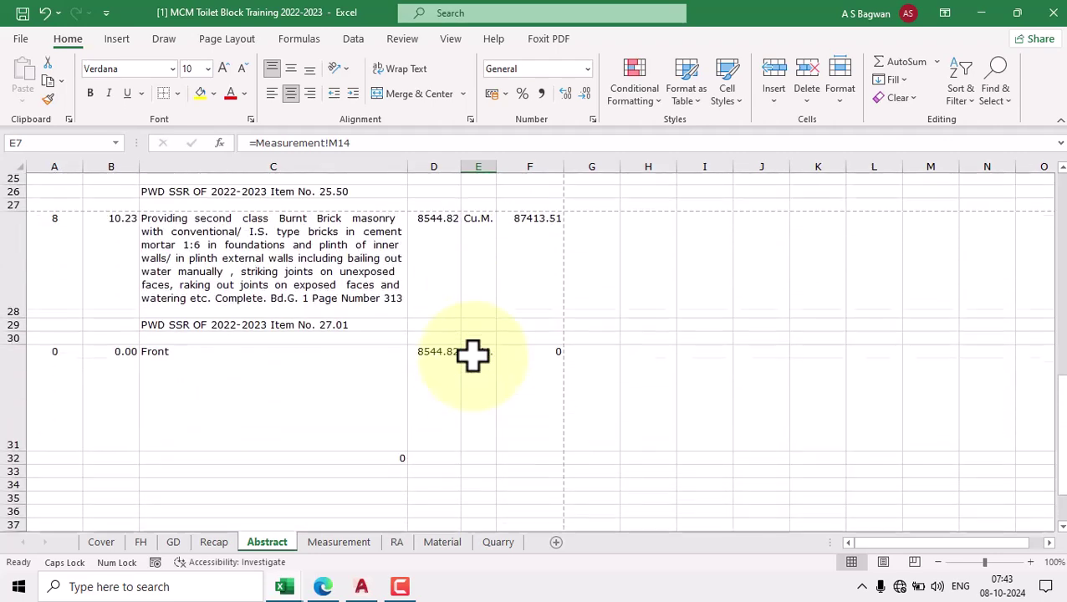
Link the item number in A31 of the Abstract sheet to cell A176 of the Measurement sheet.
click(56, 379)
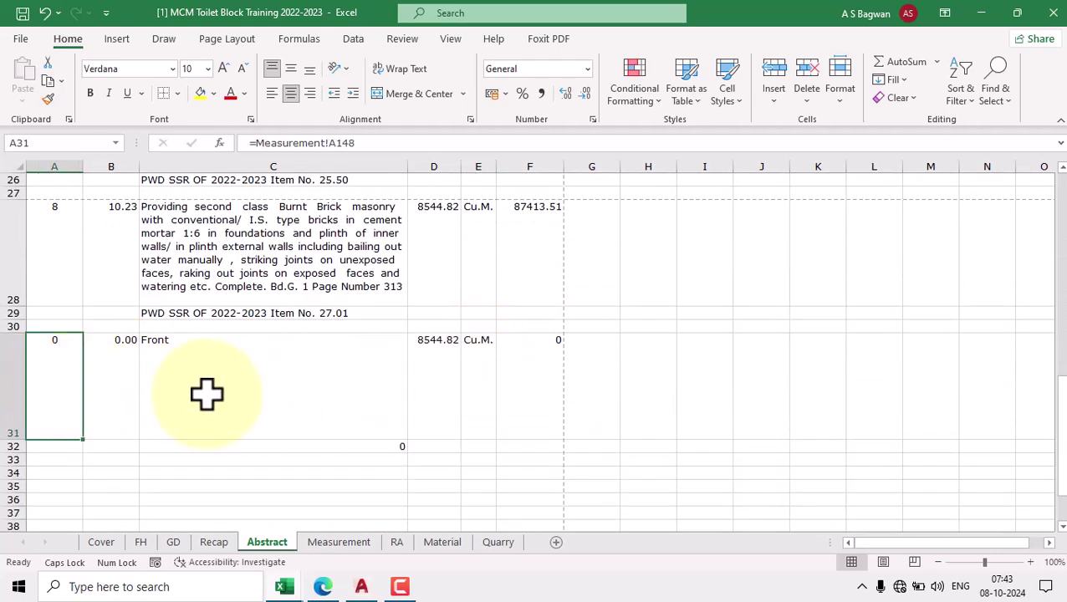
text(=)
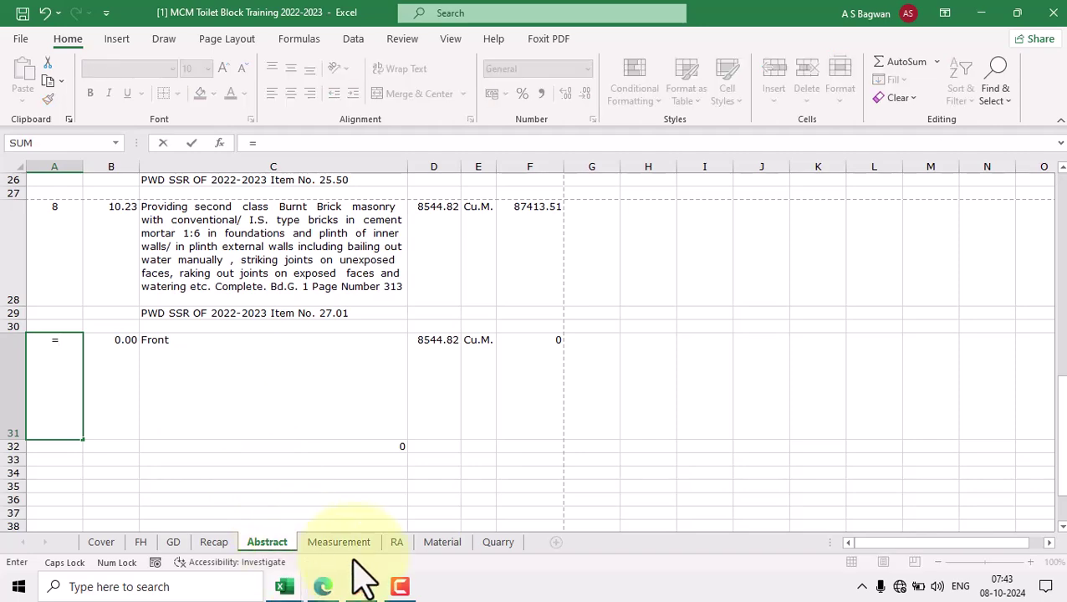
click(347, 543)
click(76, 331)
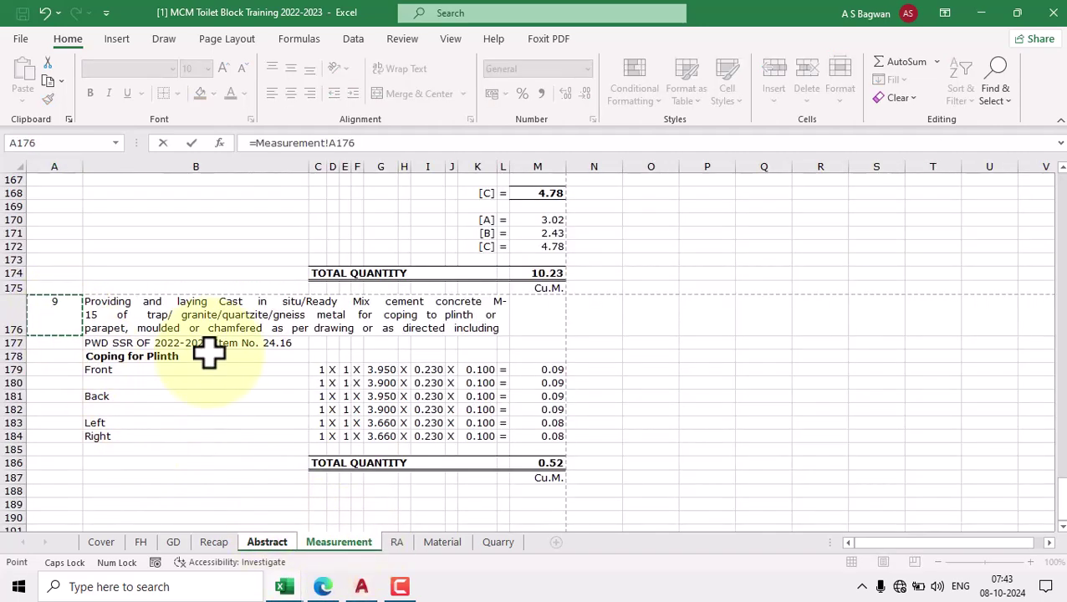
key(Return)
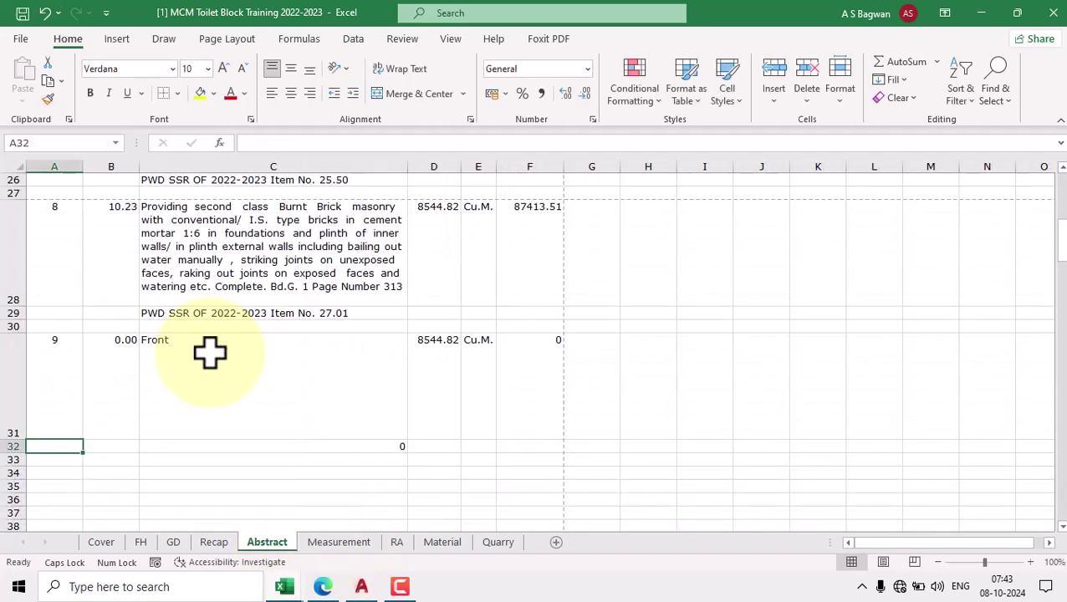
Link the item description in C31 of the Abstract sheet to cell B176 of the Measurement sheet.
click(265, 387)
text(=)
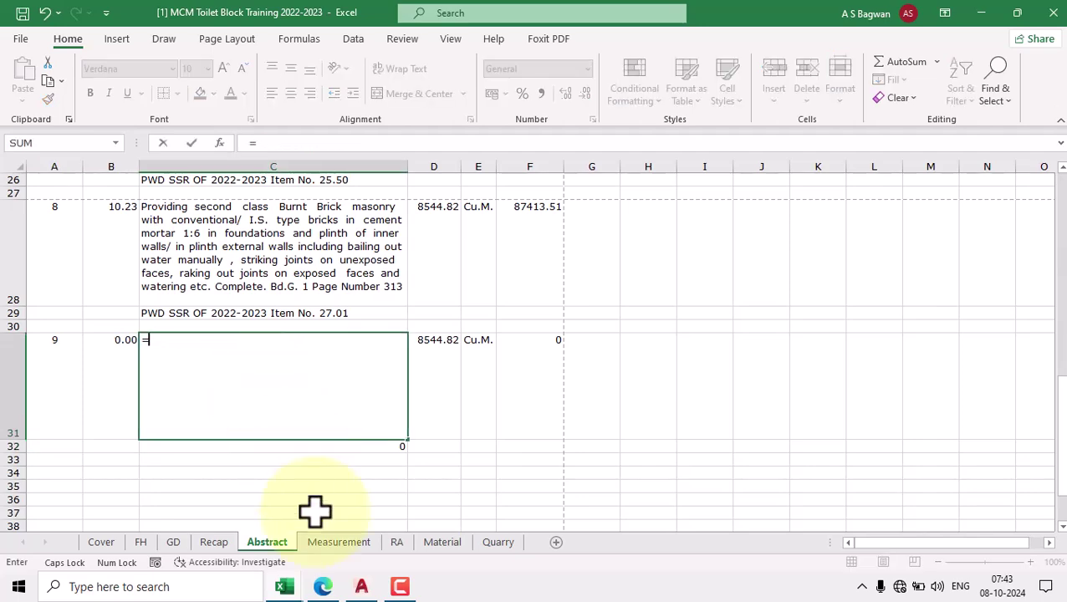
click(350, 550)
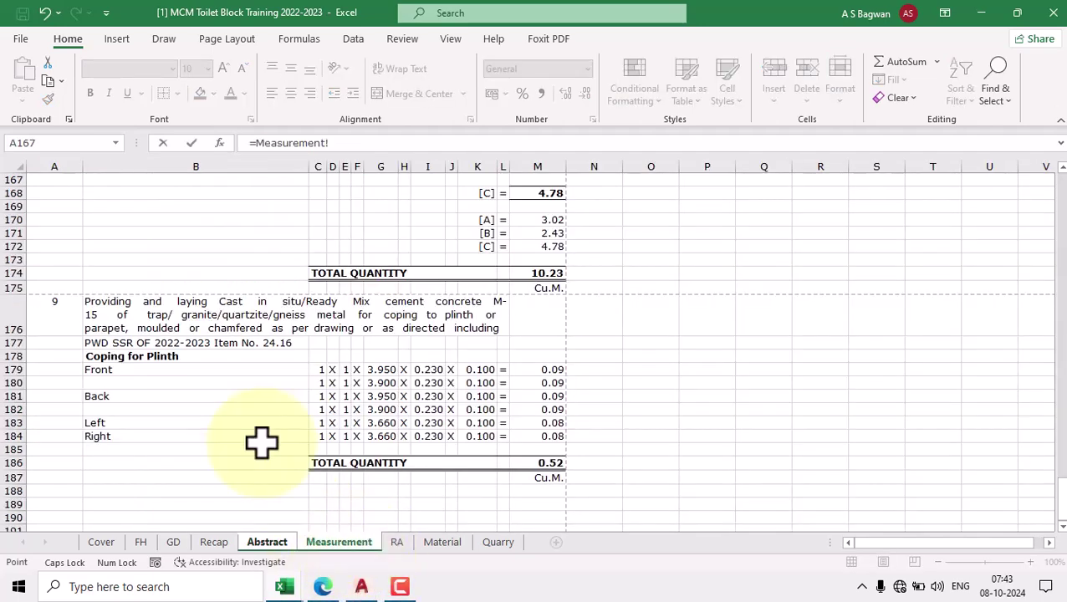
click(221, 313)
key(Return)
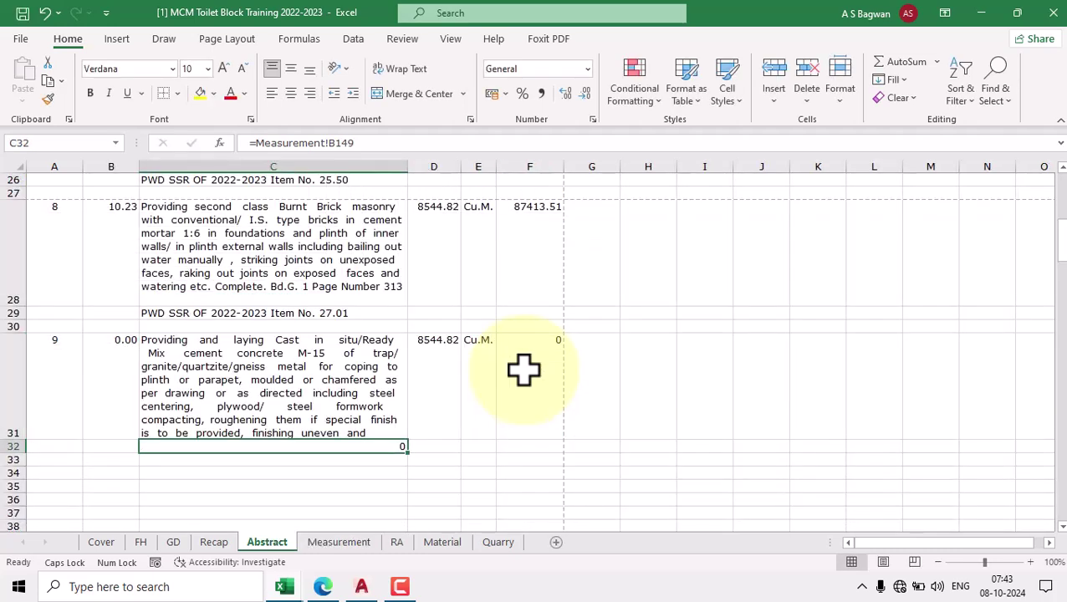
Link the SSR item reference in C32 of the Abstract sheet to cell B177 of the Measurement sheet.
text(=)
click(341, 548)
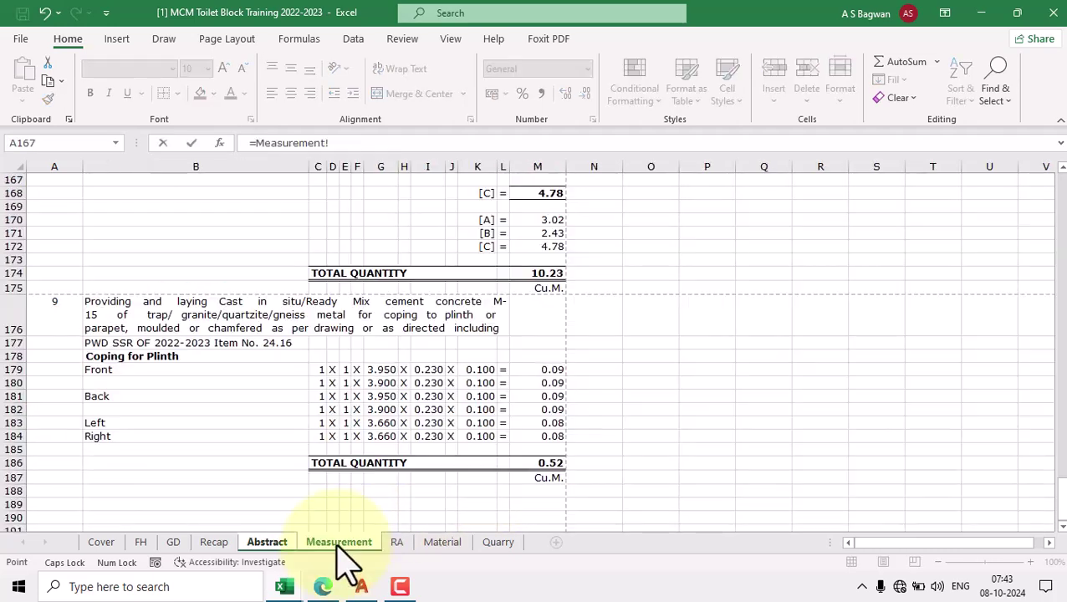
click(250, 343)
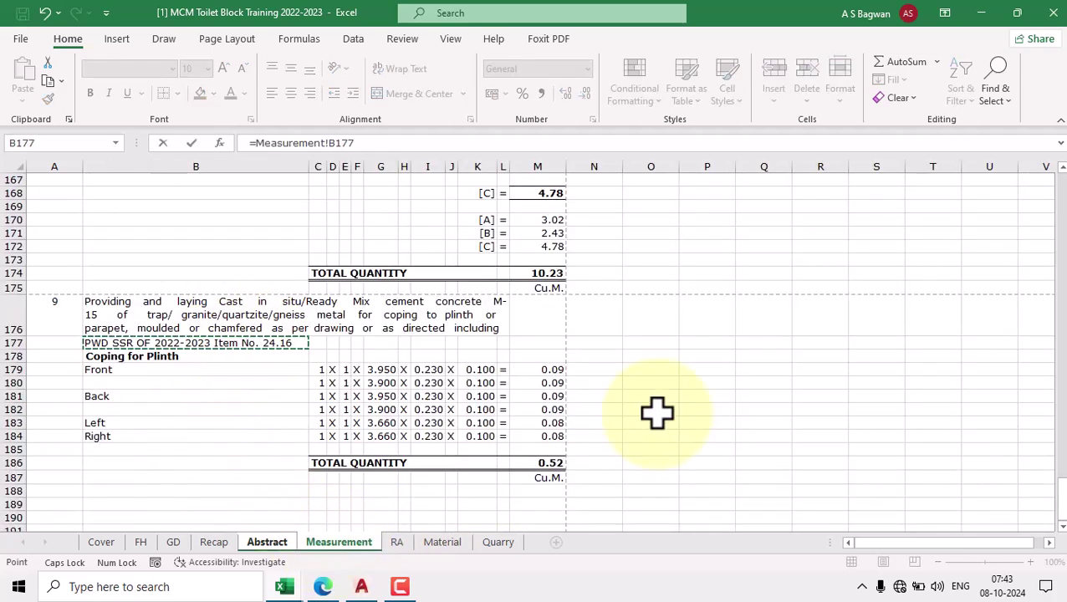
key(Return)
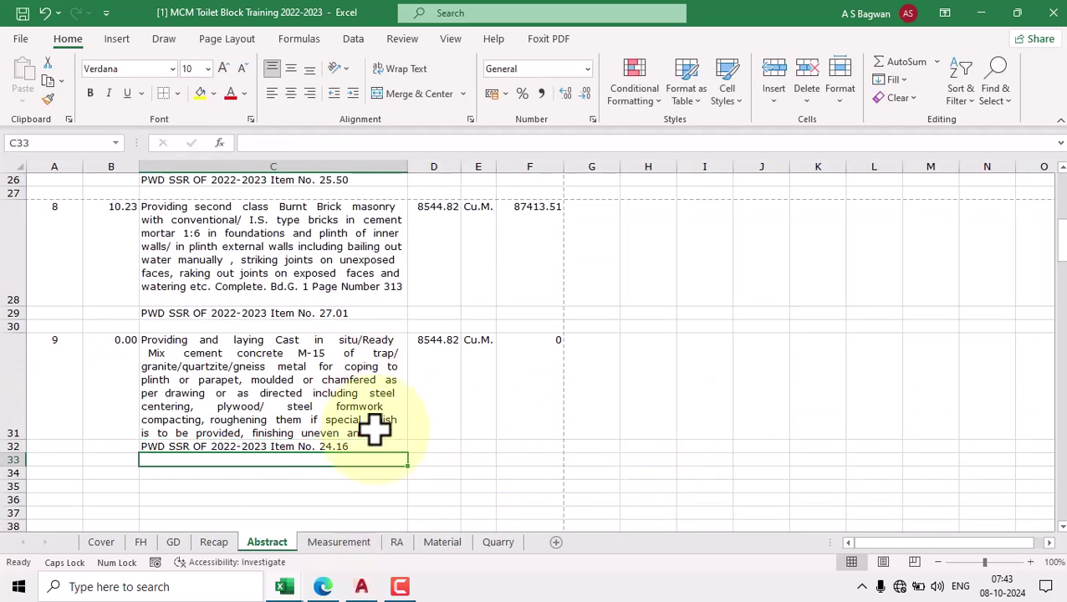
AutoFit the height of row 31 to item 9's full description.
click(303, 381)
click(845, 92)
click(923, 167)
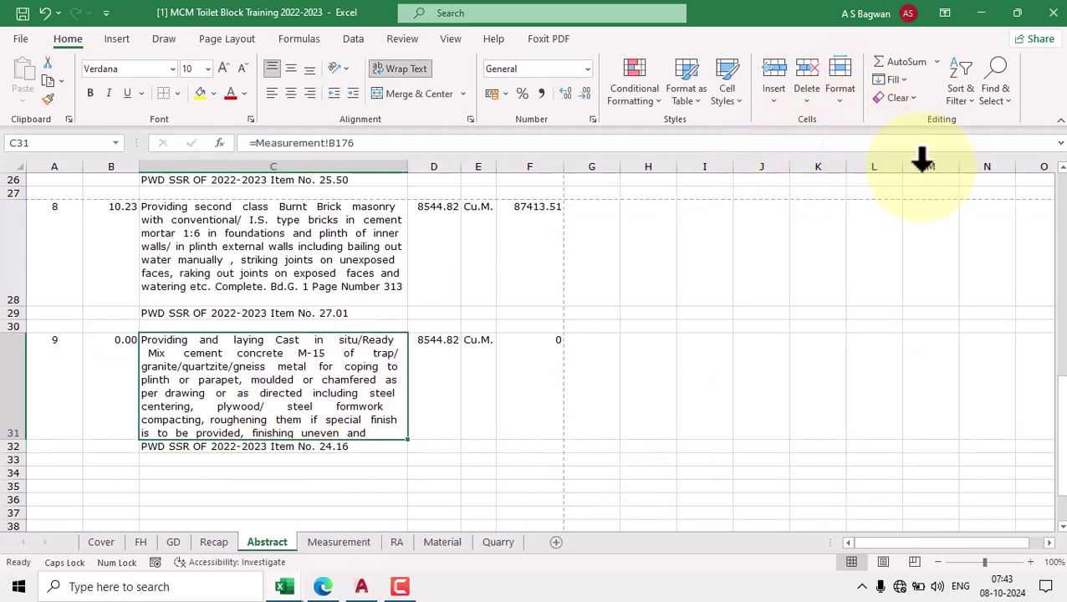
Check the cell links of item 9's number, quantity, description, SSR reference and unit in rows 31 and 32.
click(107, 374)
click(483, 373)
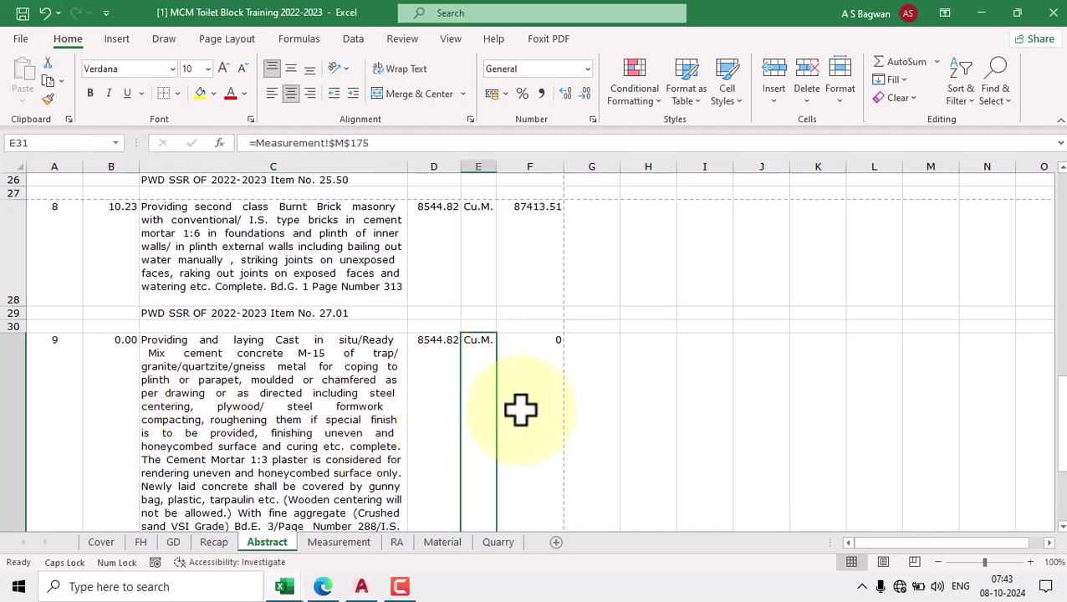
key(Left)
key(Left)
key(Down)
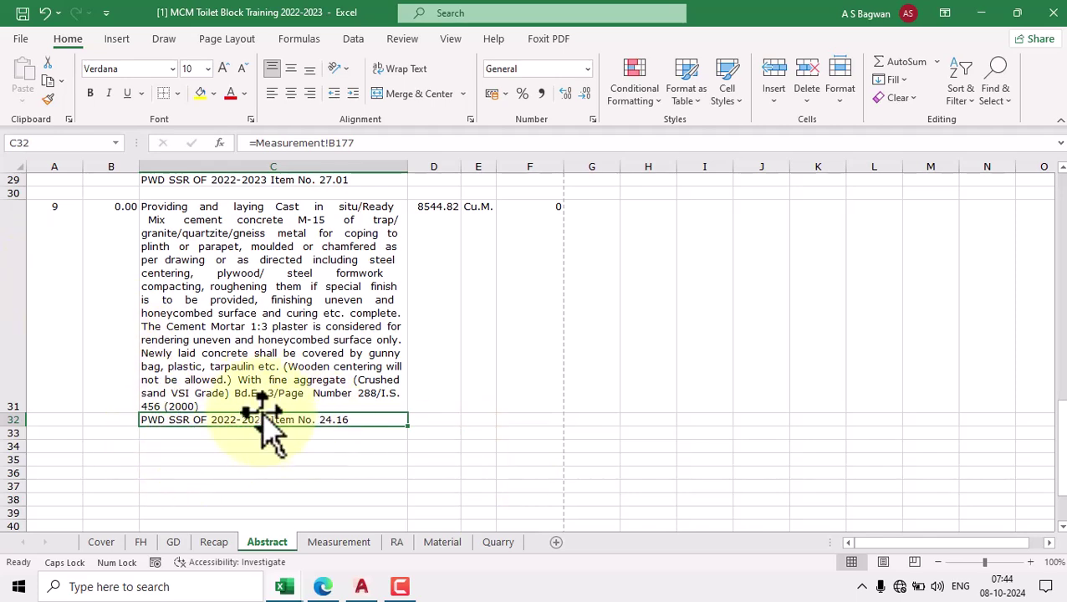
click(69, 272)
click(317, 381)
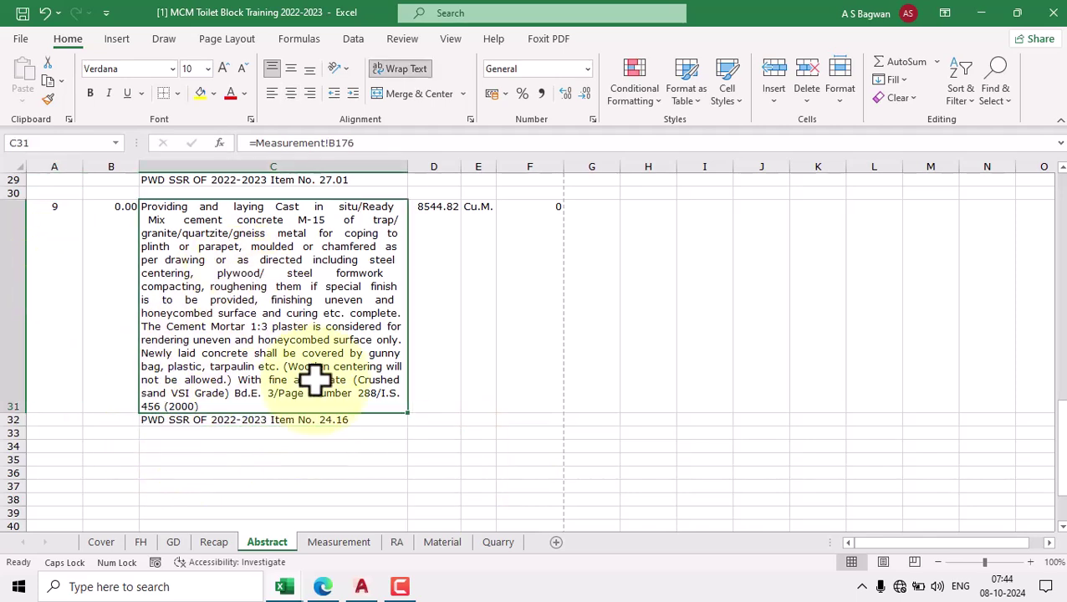
click(352, 421)
click(483, 284)
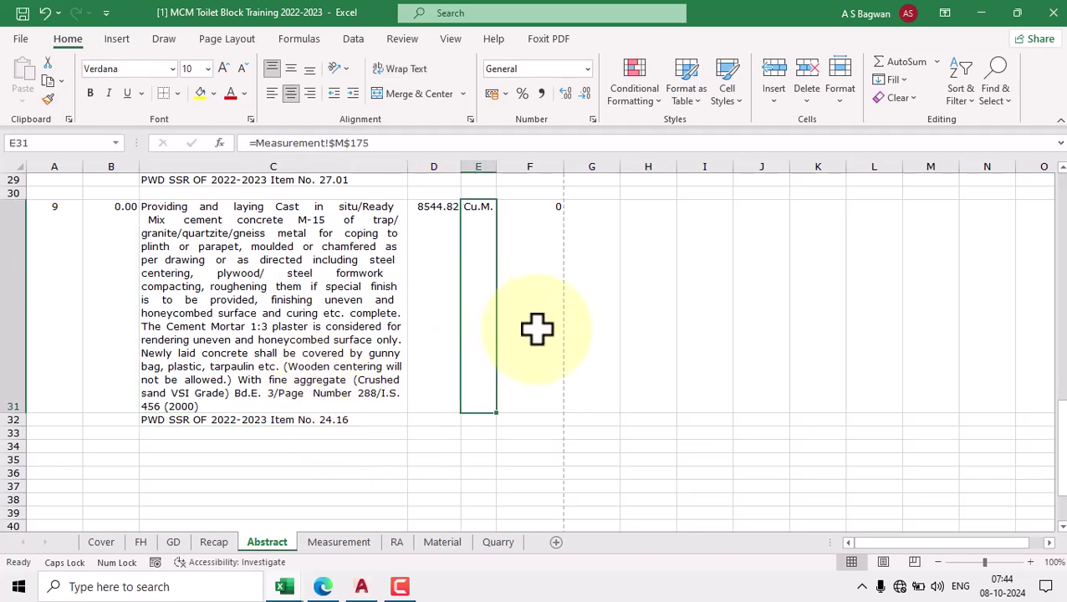
text(=)
click(339, 543)
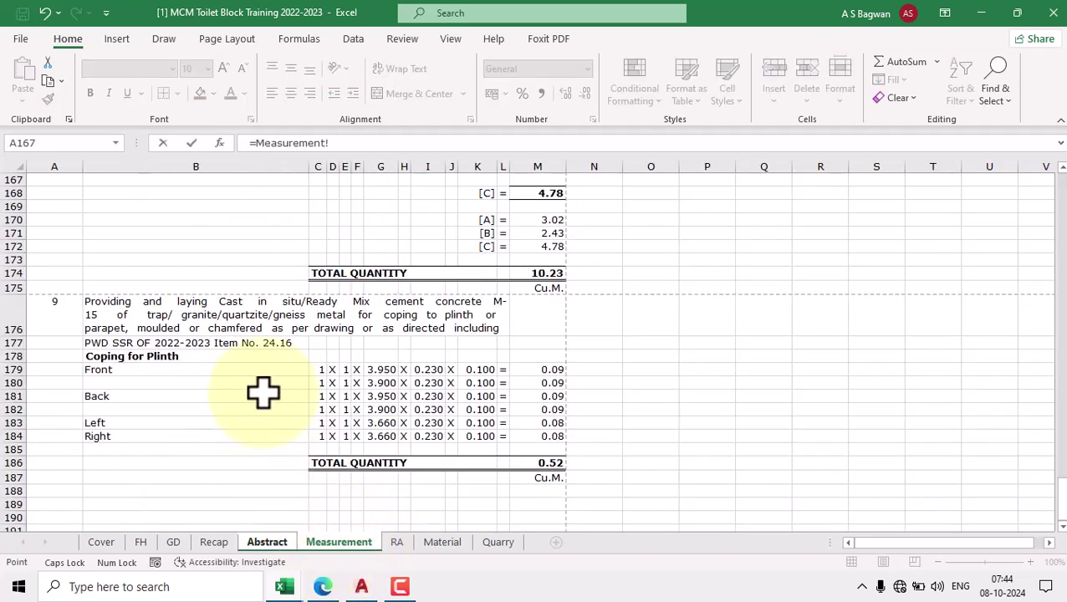
click(554, 479)
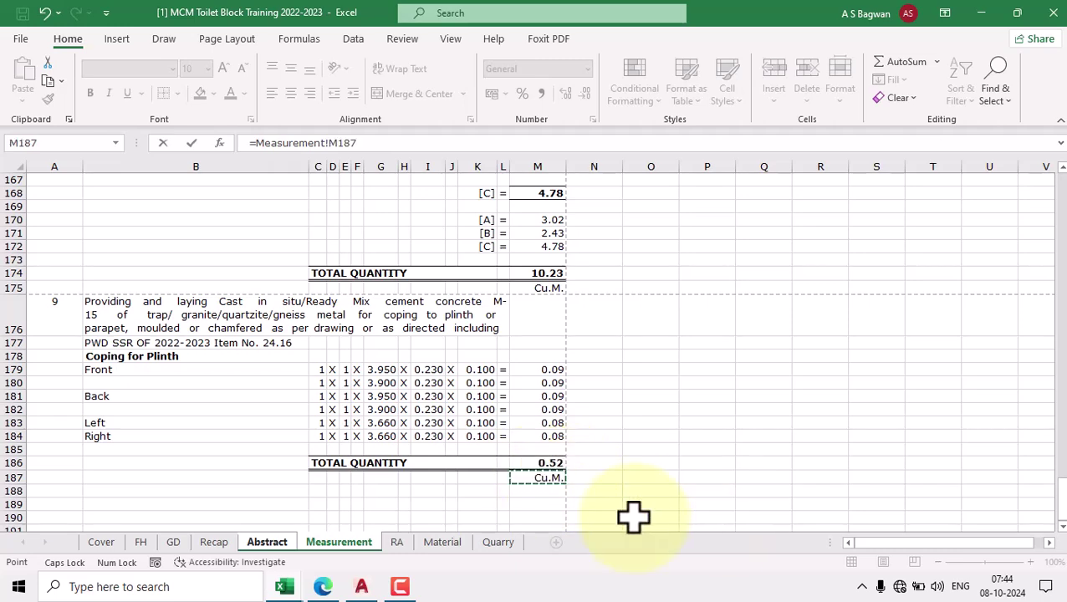
key(Escape)
click(588, 299)
Link item 9's unit in E31 of the Abstract sheet to cell M187 of the Measurement sheet.
click(486, 255)
text(=)
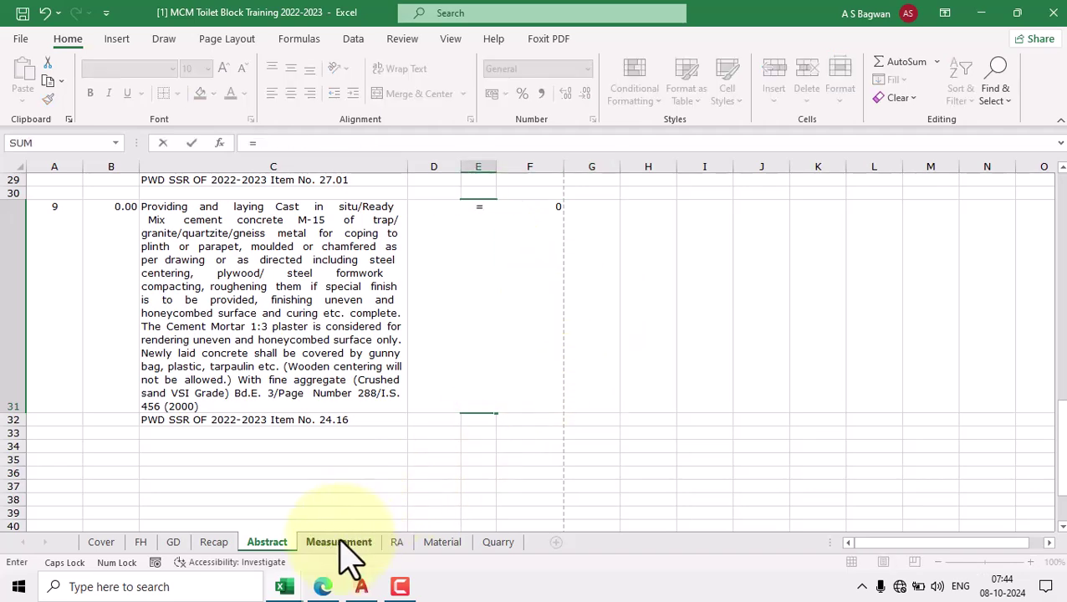
click(343, 545)
click(542, 477)
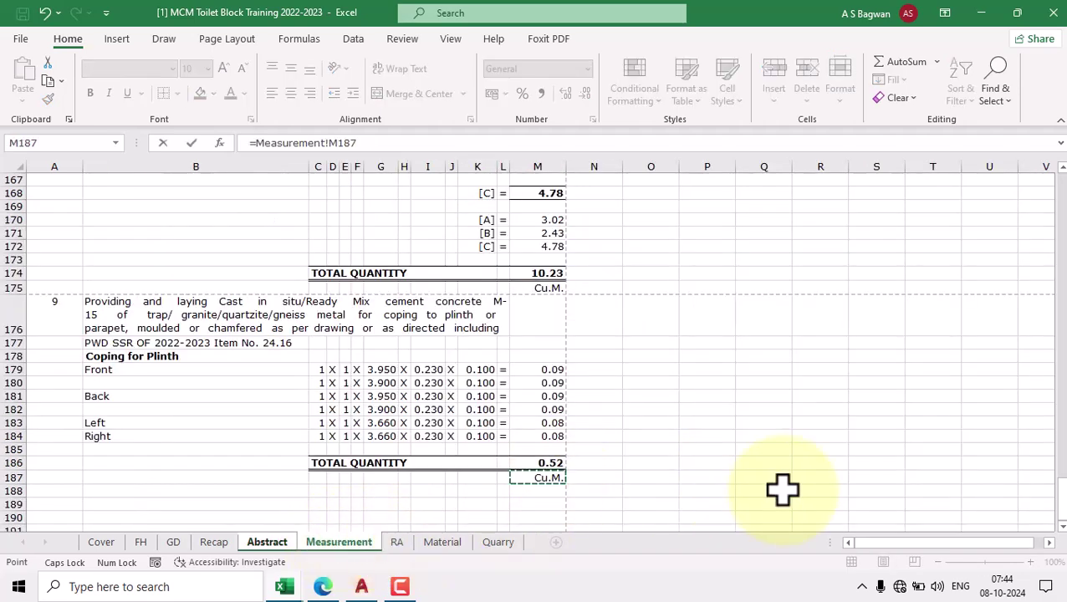
key(Return)
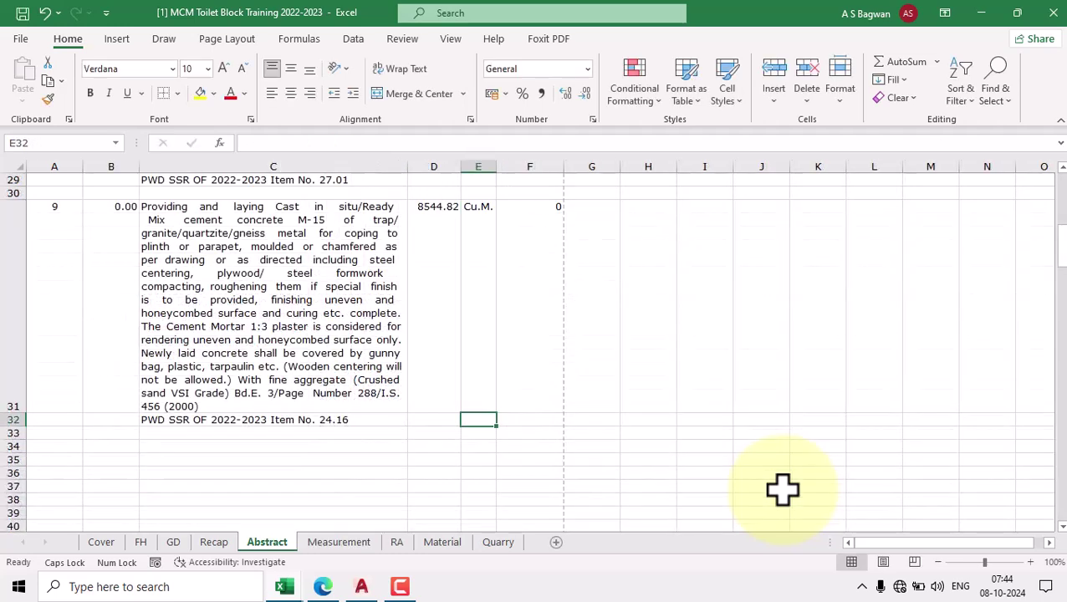
Link item 9's quantity in B31 of the Abstract sheet to the total quantity in M186 of the Measurement sheet.
click(119, 241)
text(=)
click(347, 544)
click(535, 463)
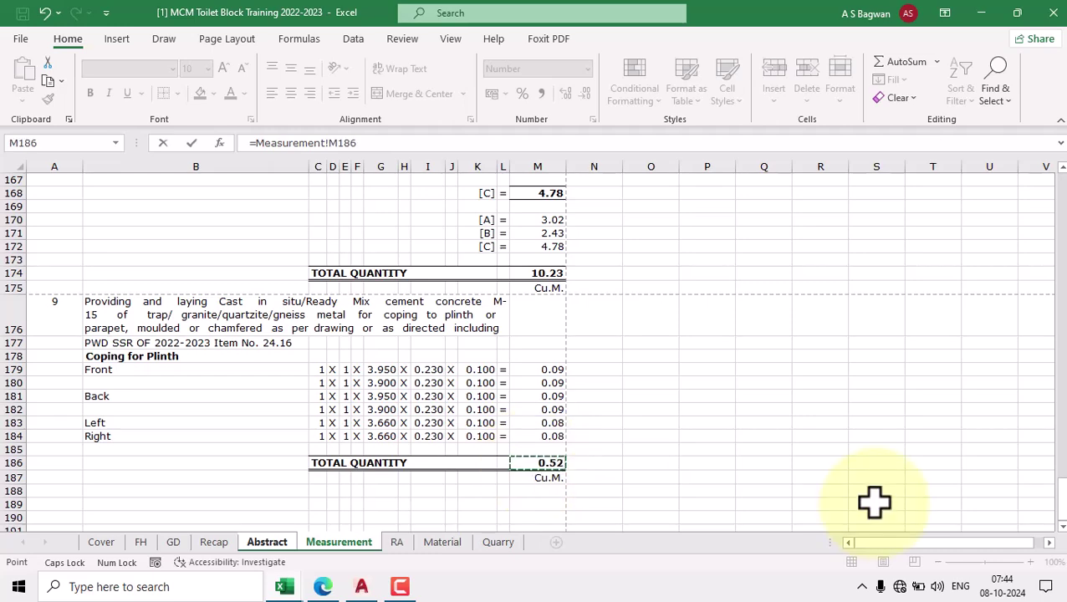
key(Return)
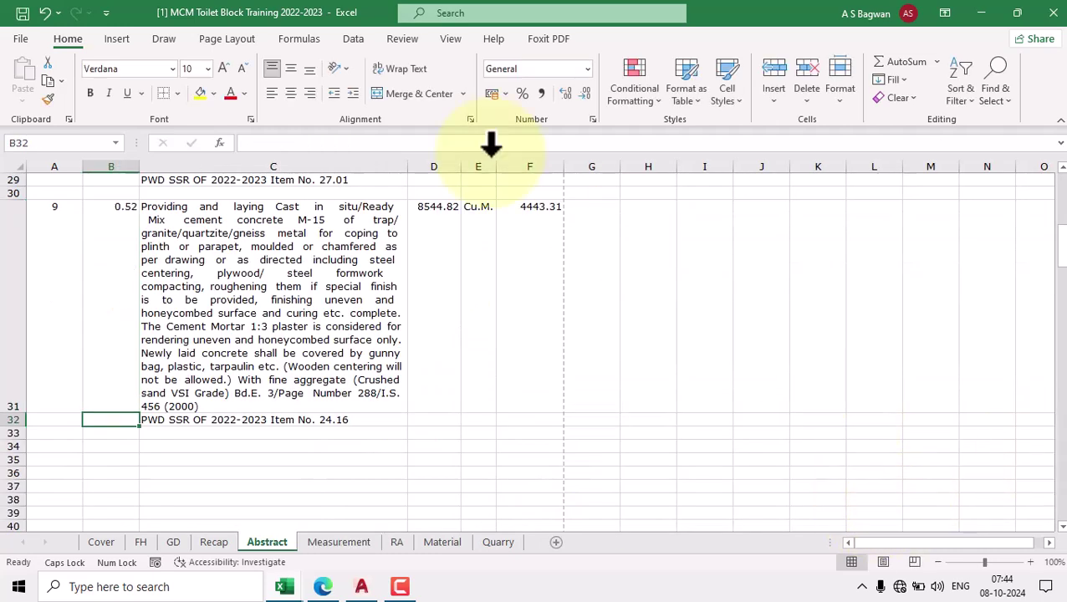
Link item 9's rate in D31 of the Abstract sheet to cell J72 of the RA sheet.
click(425, 239)
text(=)
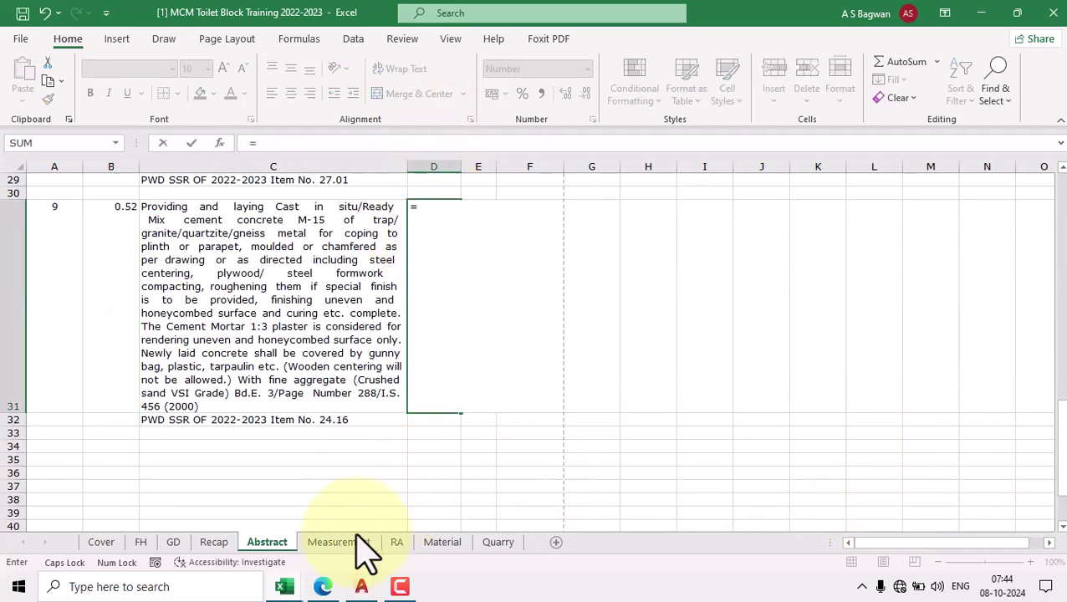
click(397, 542)
scroll(781, 400, down, 13)
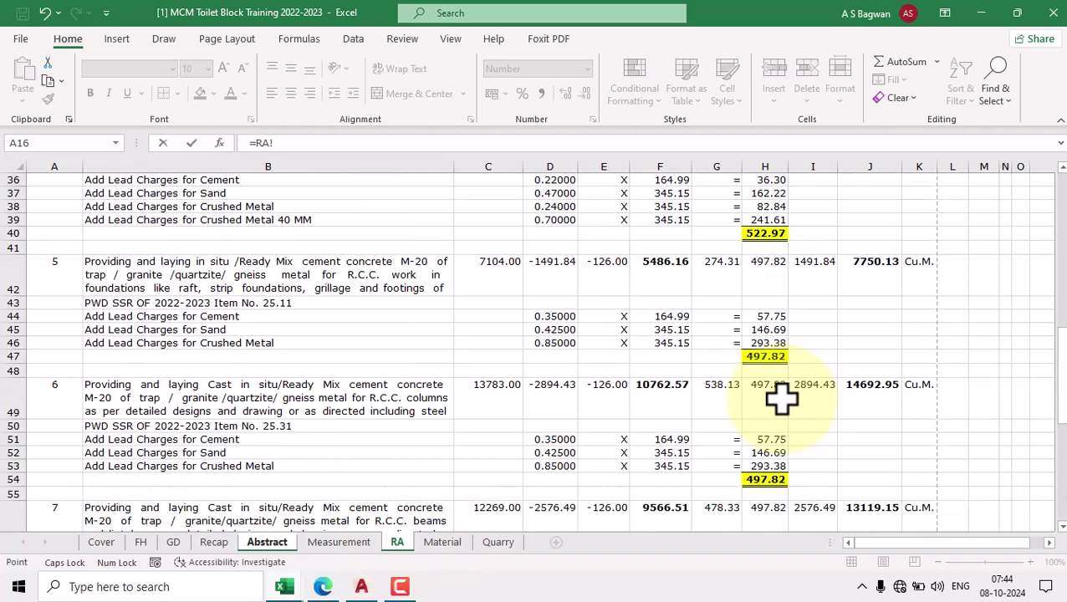
scroll(764, 387, down, 3)
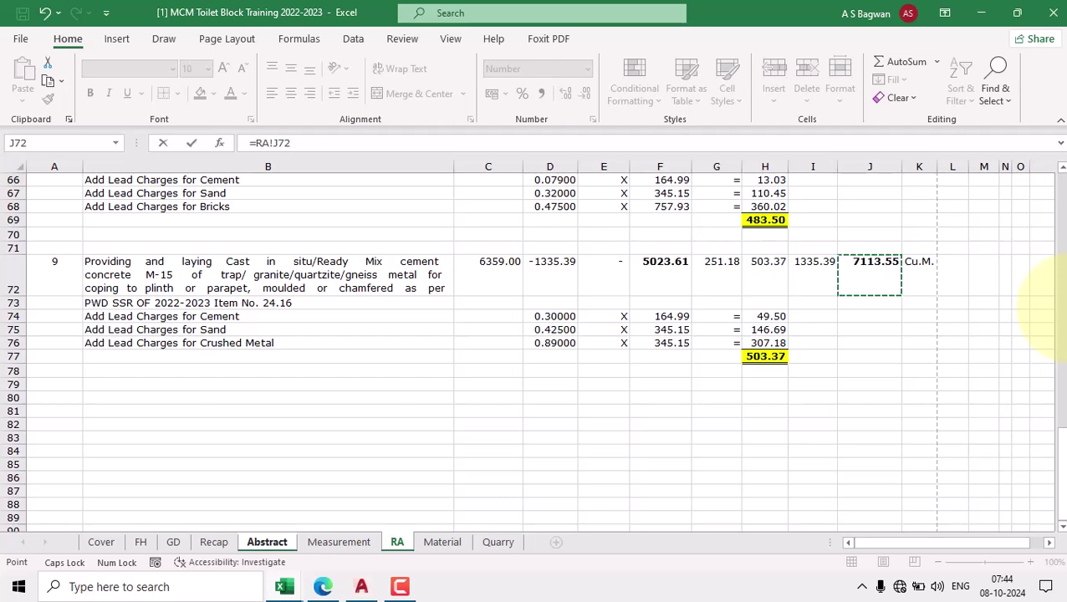
key(Return)
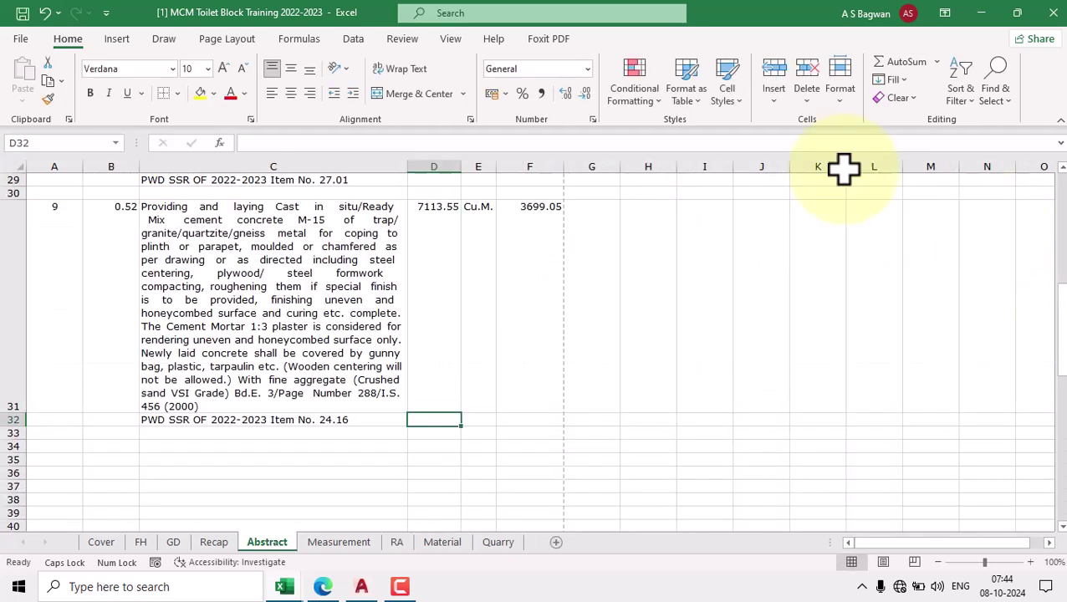
Check item 9's amount formula in F31 and the range summed by the total [A] in F43, leaving both unedited.
double_click(539, 301)
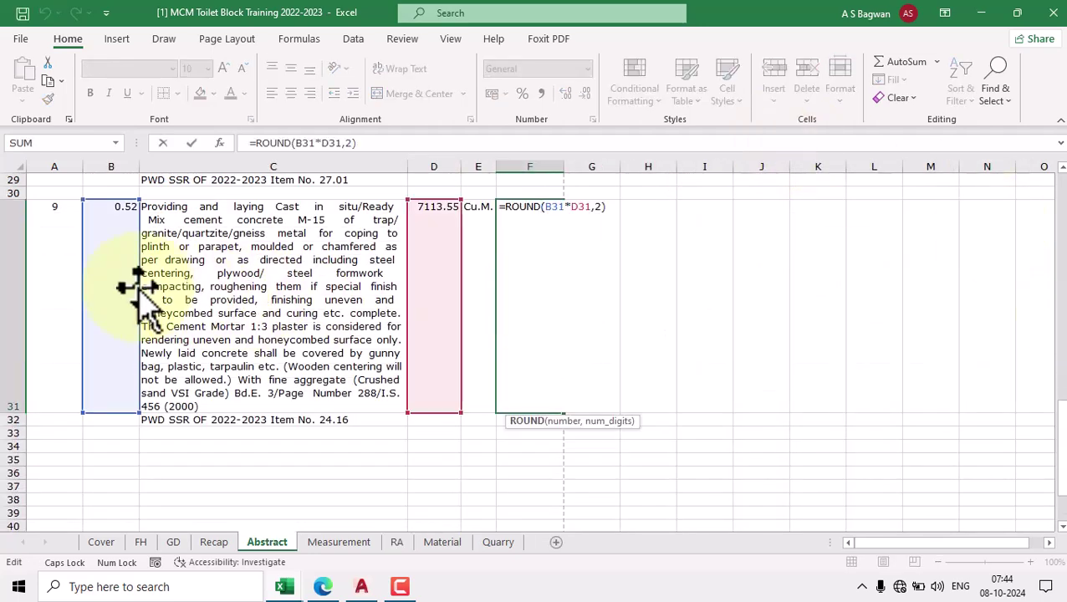
key(Escape)
scroll(614, 318, down, 2)
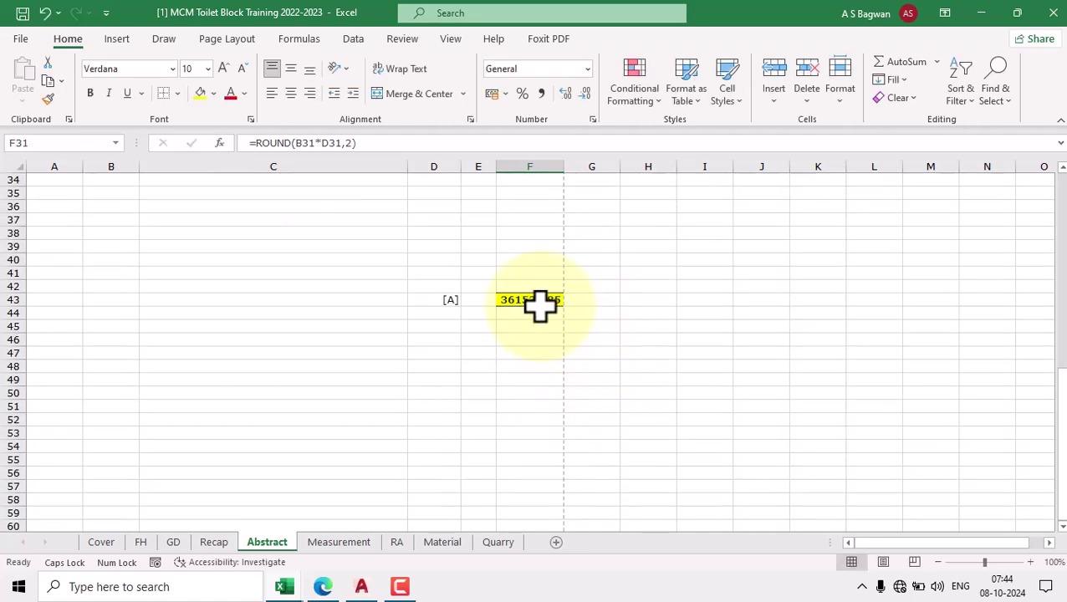
double_click(537, 301)
scroll(588, 264, up, 10)
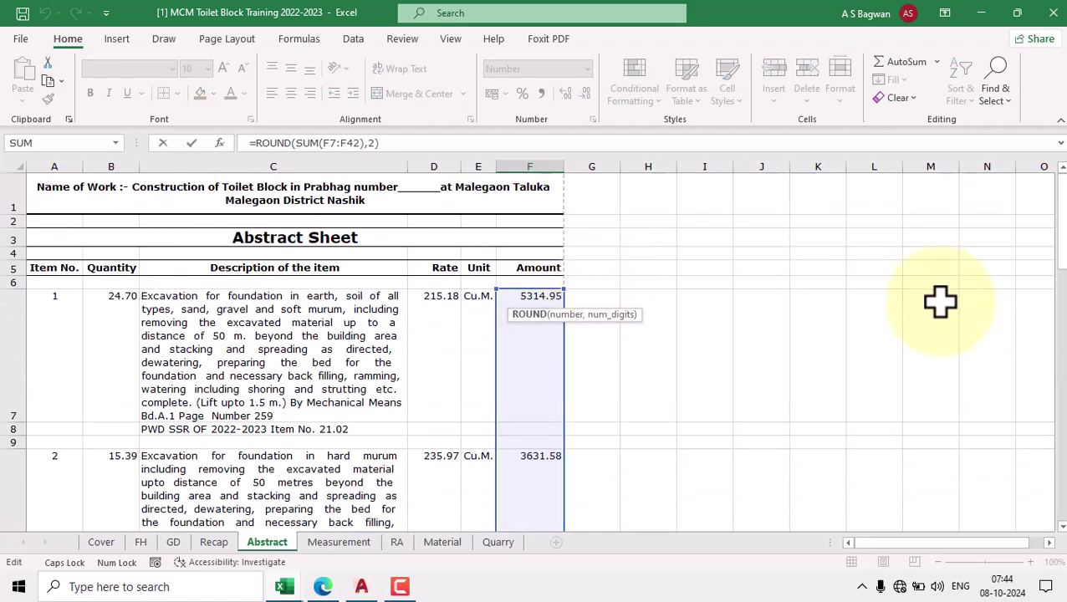
key(Return)
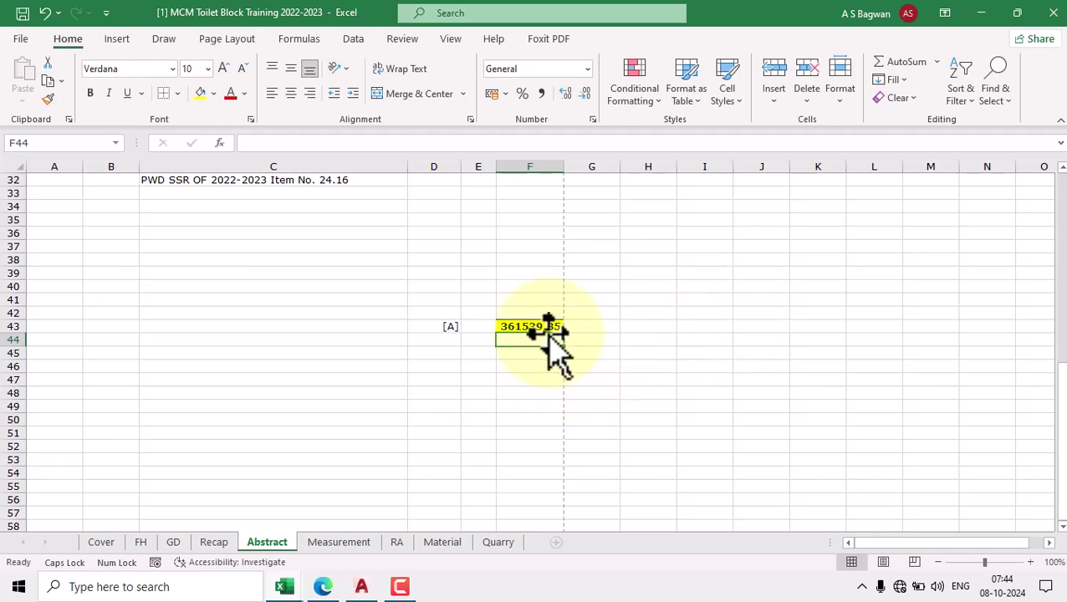
Apply comma style to the total [A] in F43 of the Abstract sheet and narrow description column C slightly.
click(546, 328)
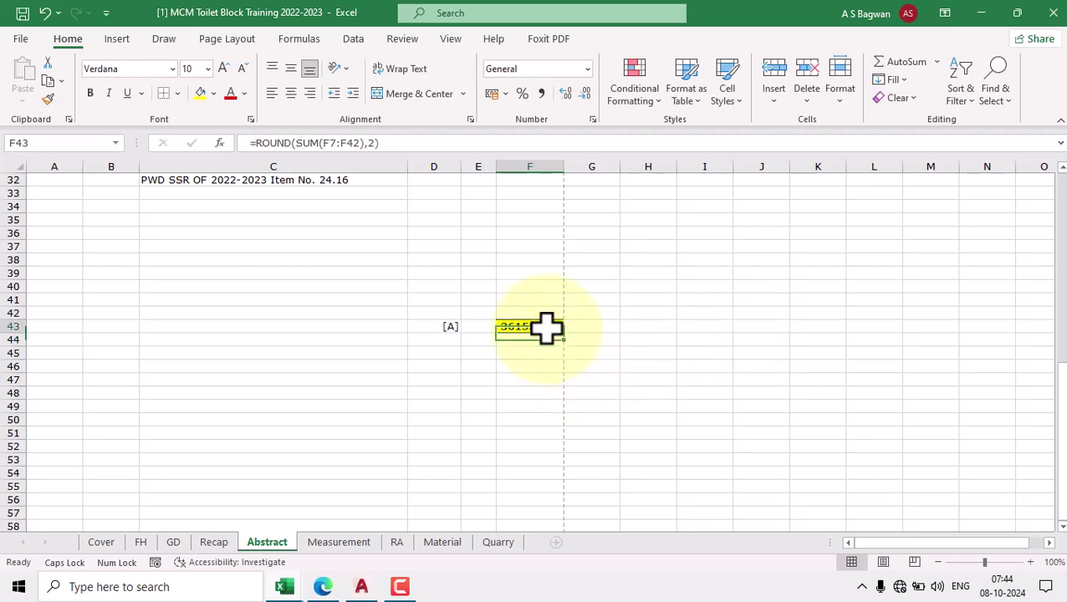
click(541, 93)
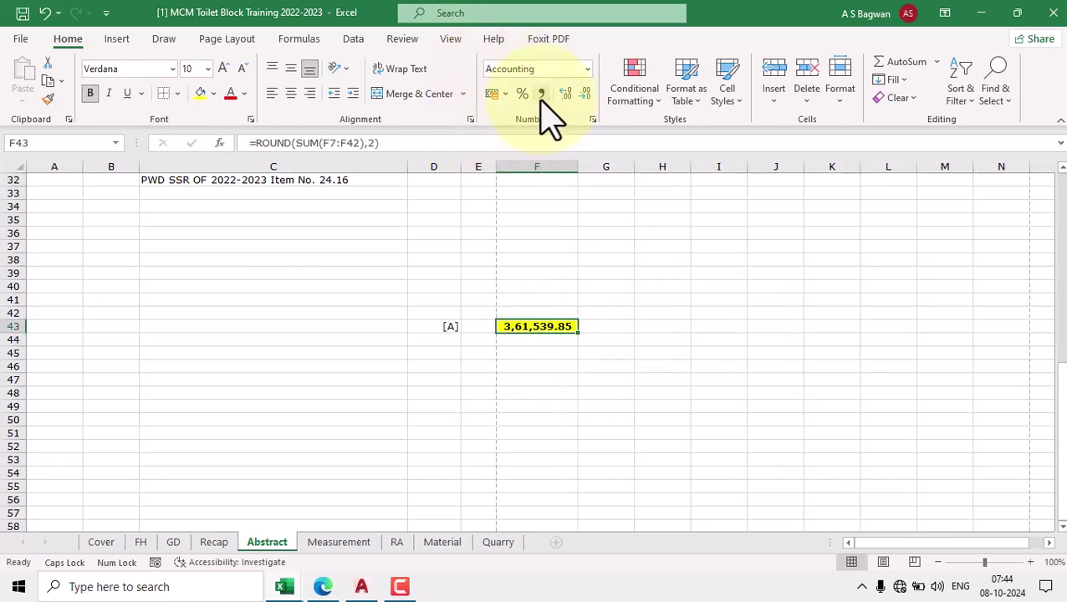
click(539, 354)
drag(407, 166, 384, 174)
click(514, 326)
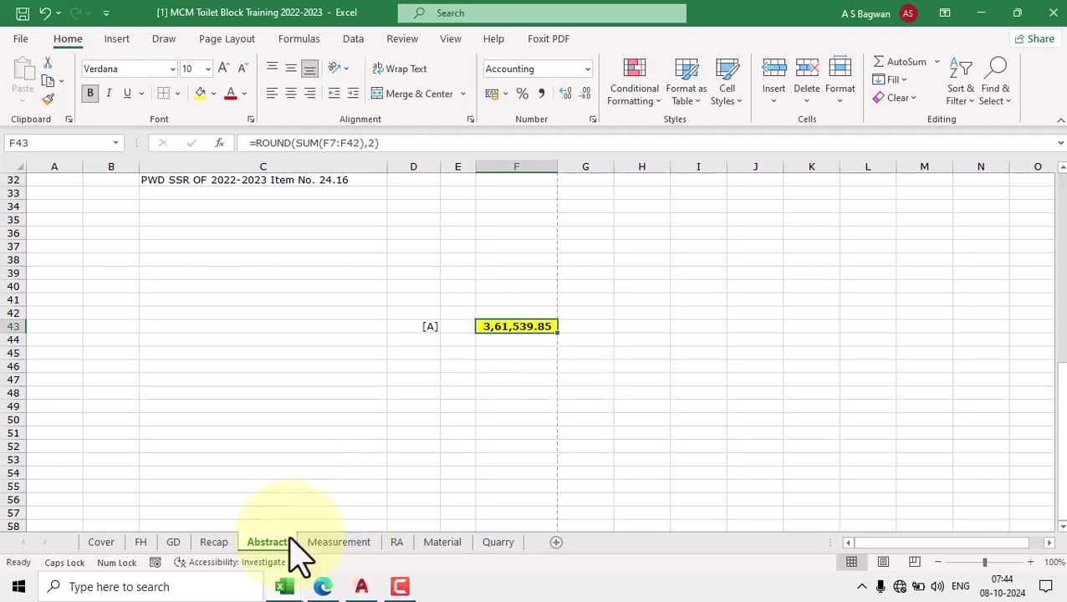
Apply comma style to the work portion cost in F5 and the total [D] in F10 of the Recap sheet.
click(210, 544)
click(466, 263)
click(541, 93)
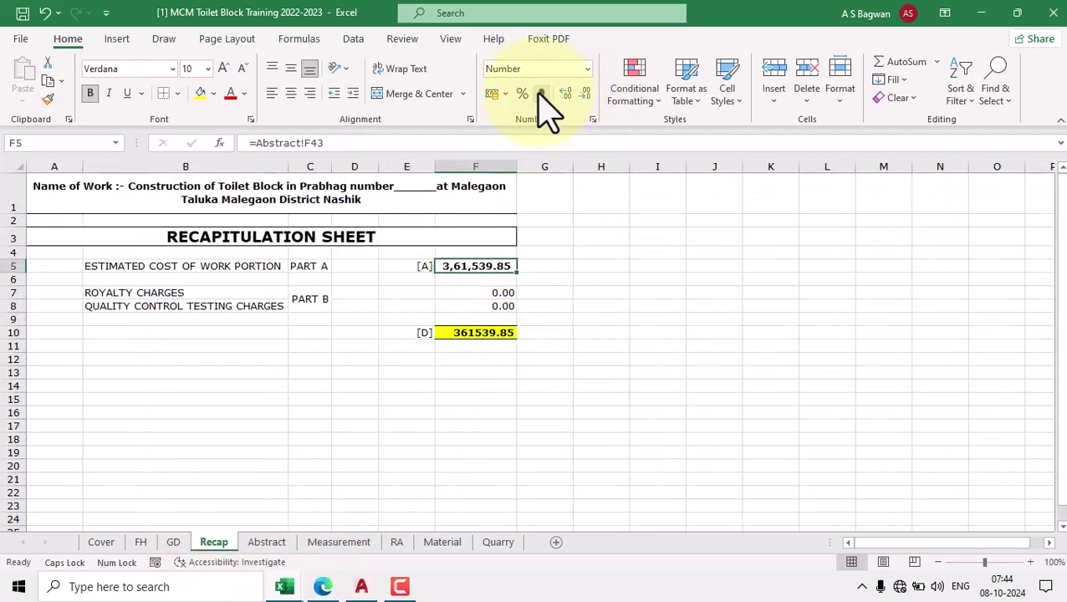
click(483, 333)
click(540, 93)
click(622, 332)
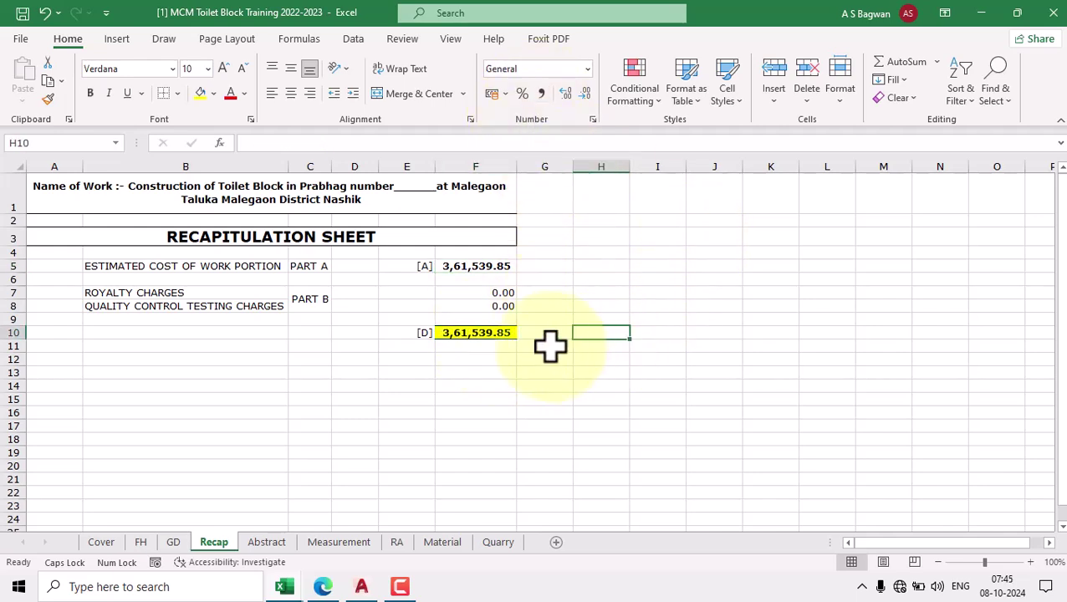
Review item 9's measurement block and rate analysis on the Measurement and RA sheets, plus the entries on the Material sheet.
click(339, 542)
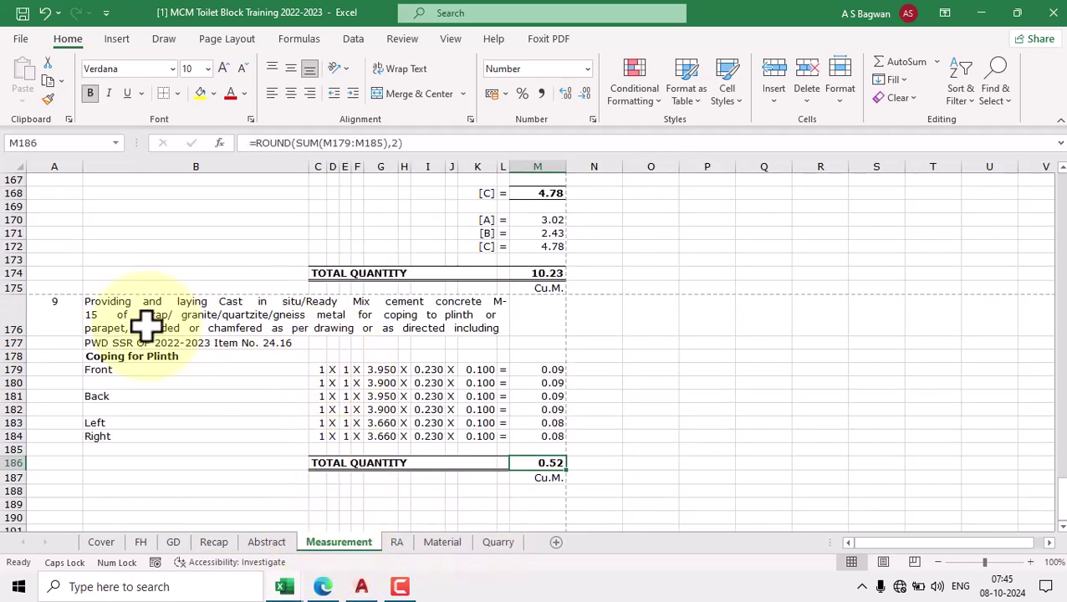
drag(62, 310, 547, 478)
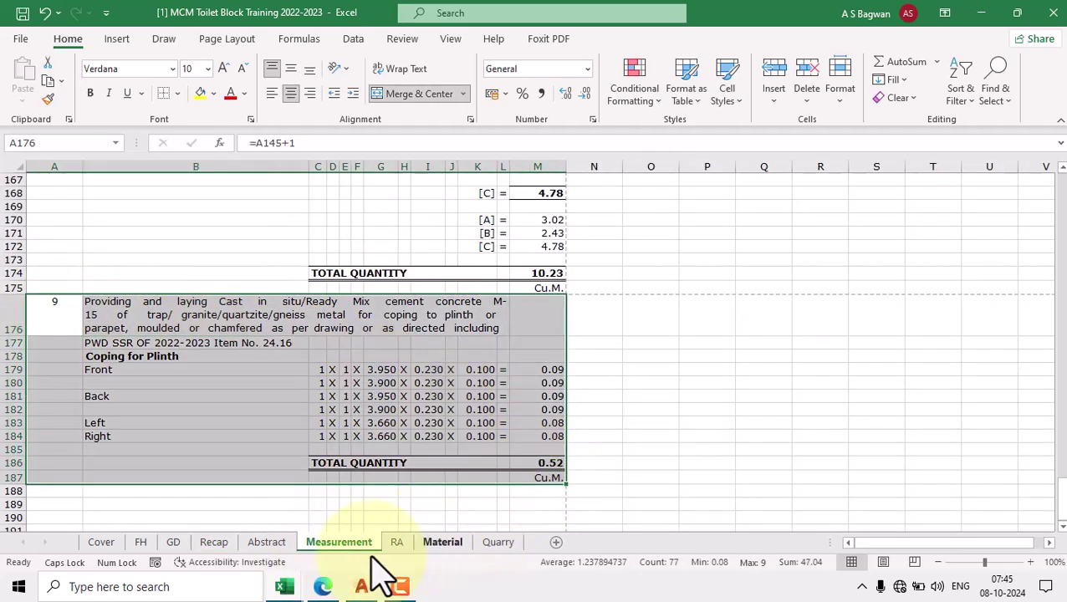
click(398, 543)
drag(67, 281, 915, 361)
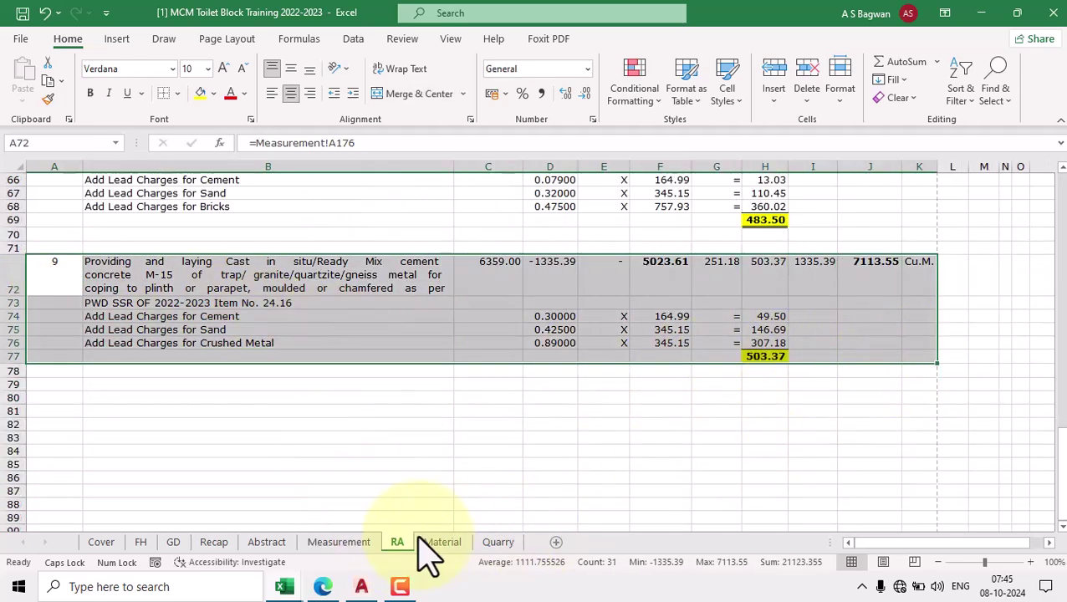
click(444, 542)
drag(43, 311, 567, 340)
Review item 9's linked entry in rows 31 and 32 of the Abstract sheet.
key(ctrl+Page_Up)
key(ctrl+Page_Up)
key(ctrl+Page_Up)
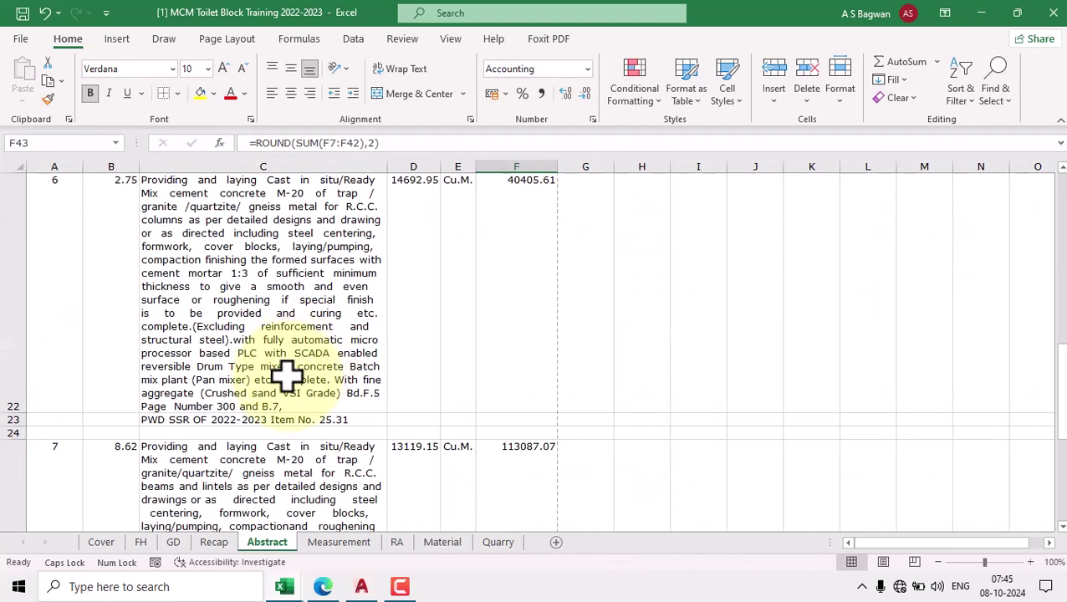
click(321, 364)
key(Down)
key(Down)
key(Down)
key(Down)
key(Down)
key(Down)
key(Down)
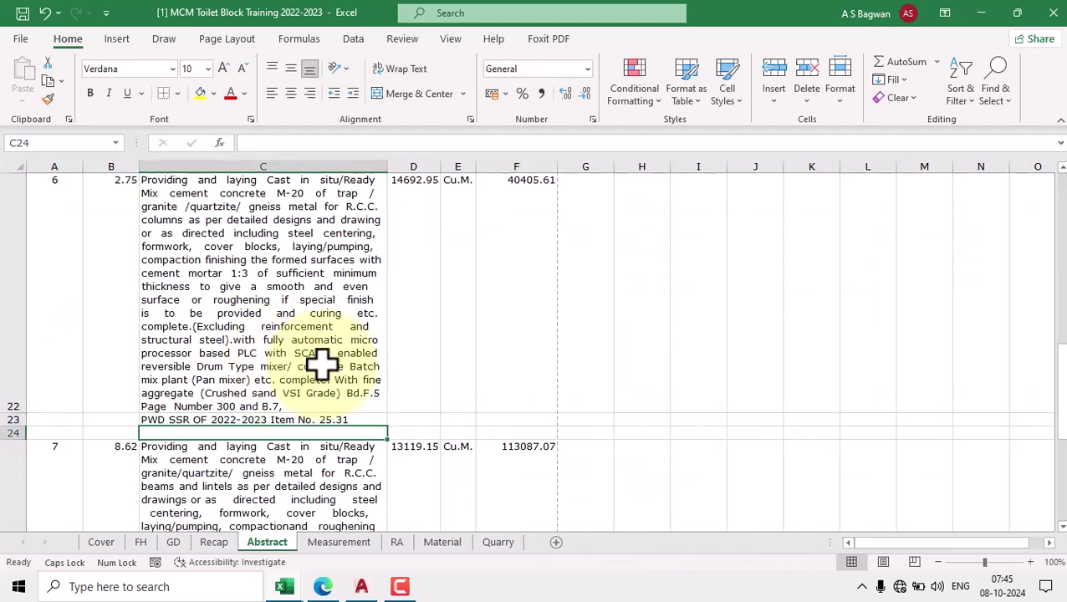
key(Down)
key(Down)
key(Down)
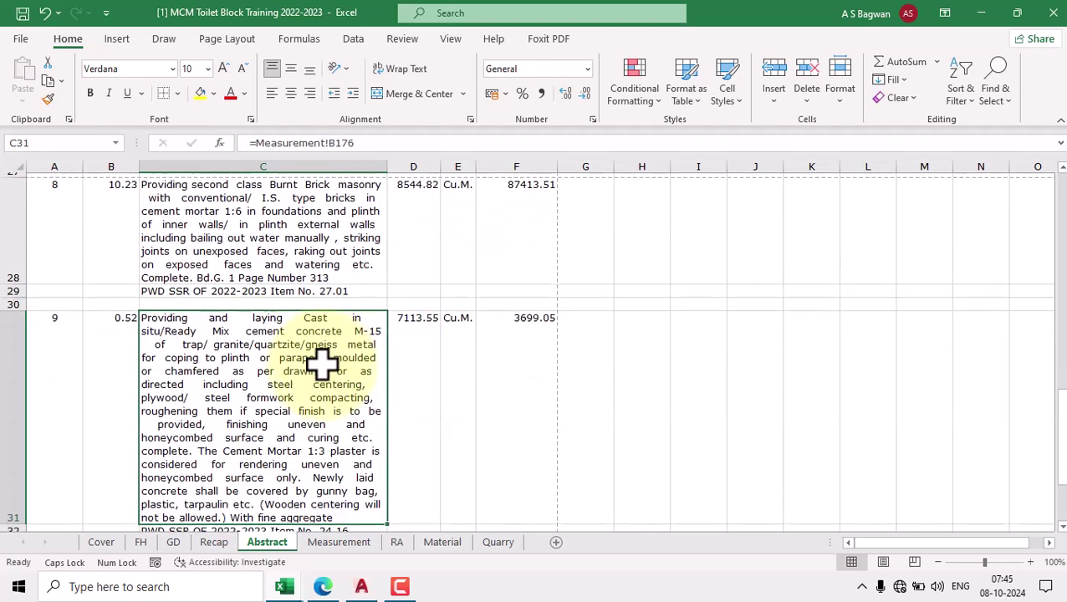
drag(79, 276, 508, 419)
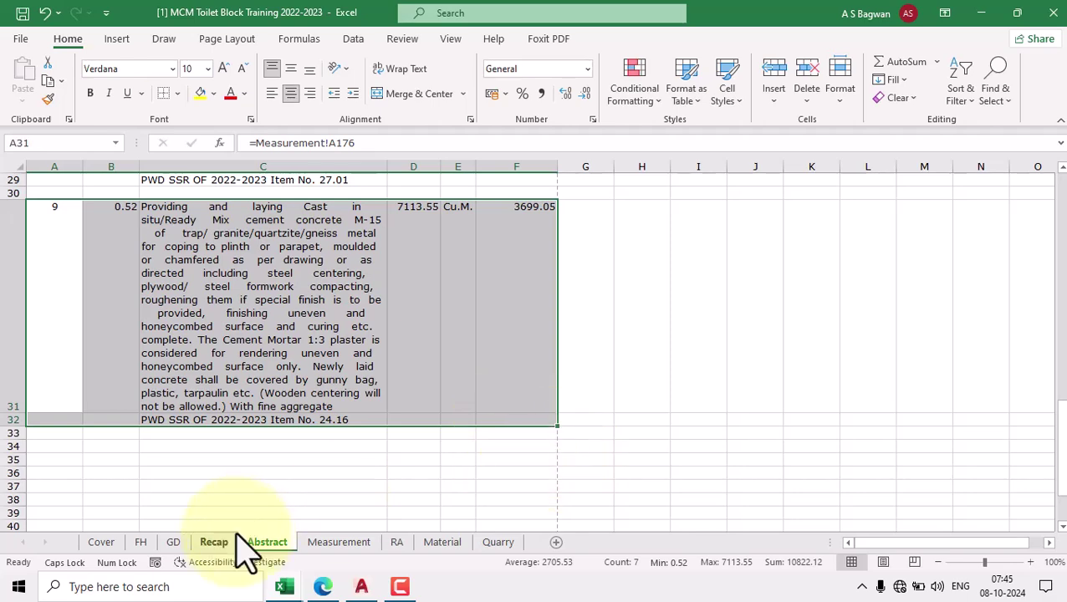
Check the estimated cost in A33 of the Cover sheet for a link to the estimate total.
click(101, 543)
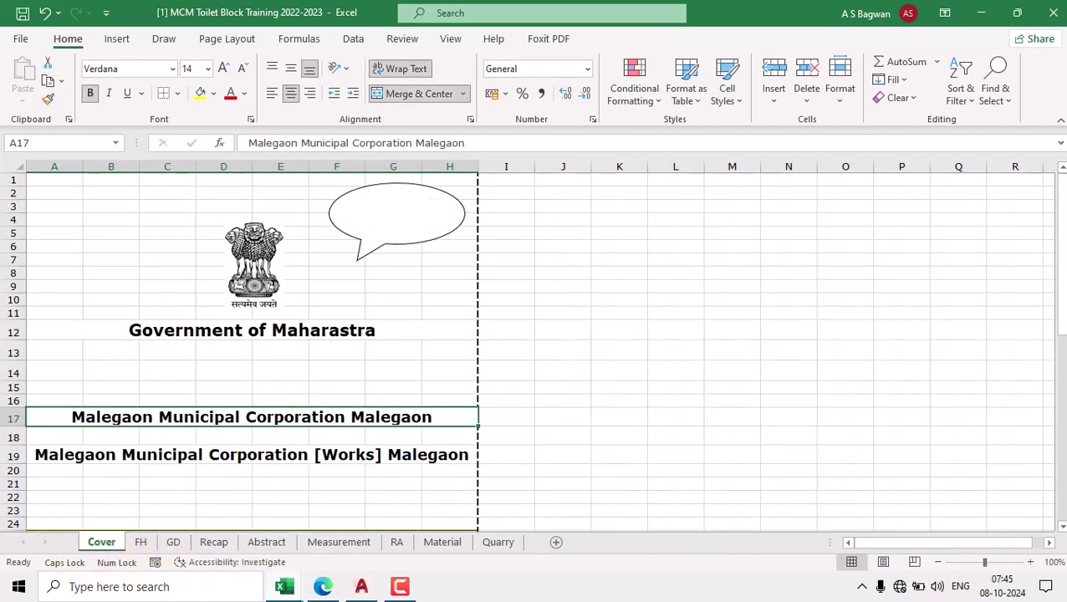
scroll(498, 438, down, 5)
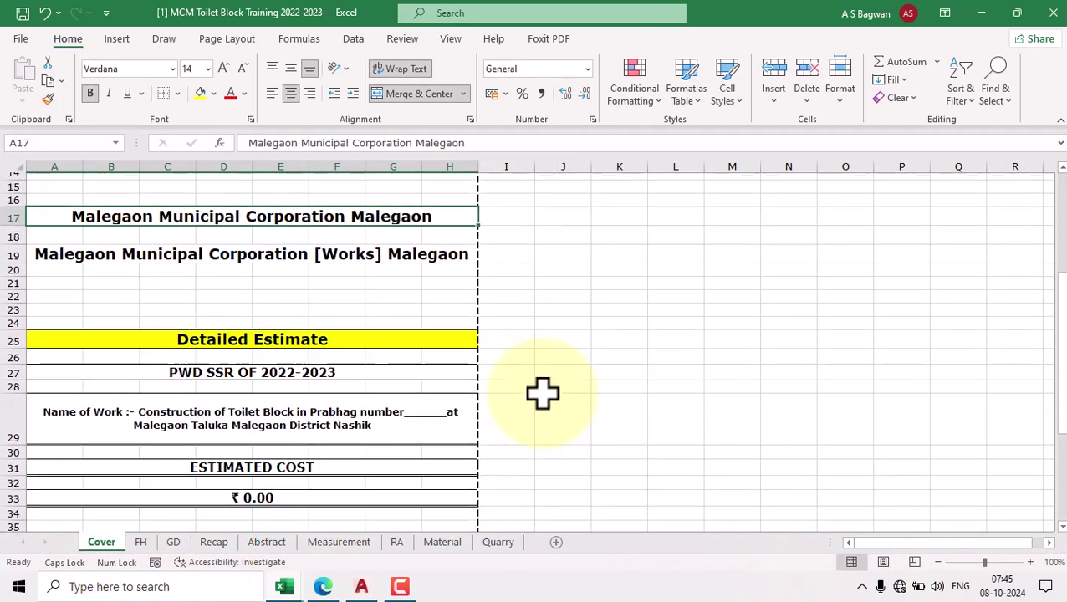
scroll(526, 401, down, 2)
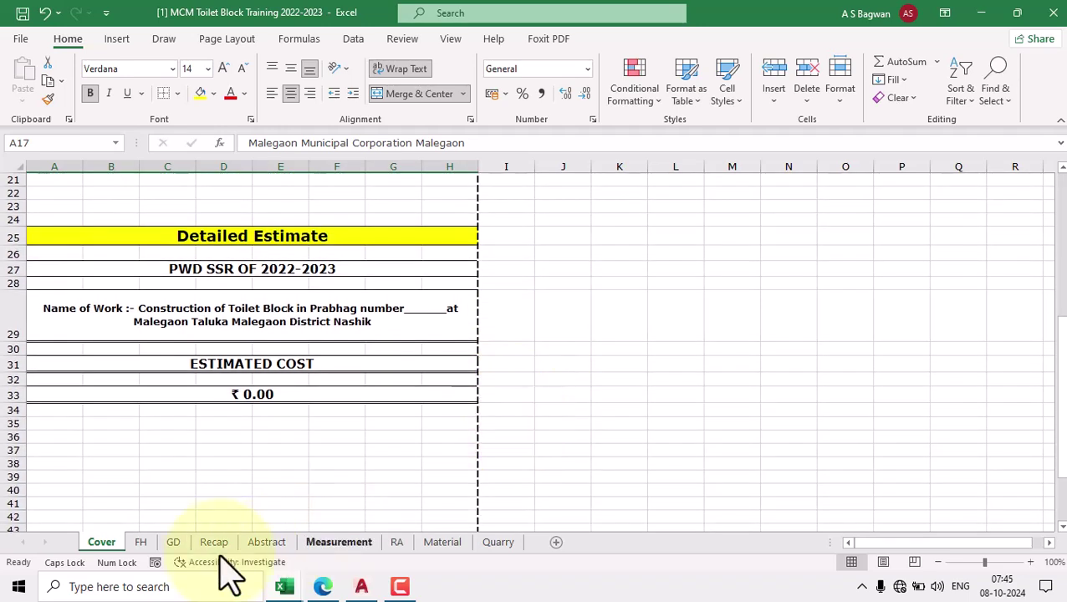
click(251, 394)
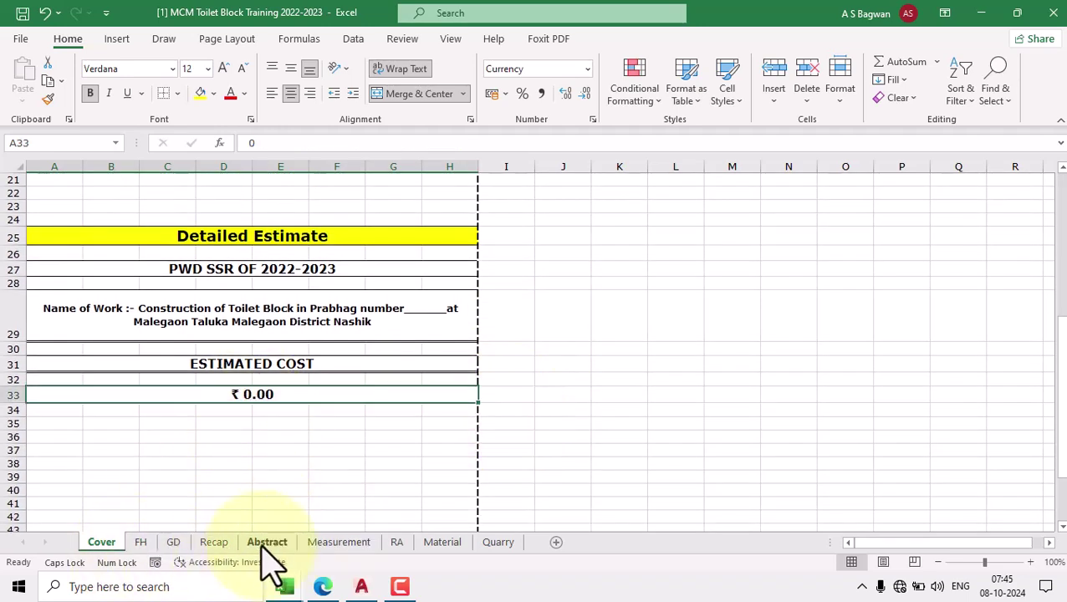
Review the Part A and Part B charges on the Recap sheet and the range summed by the total [D] in F10.
click(214, 542)
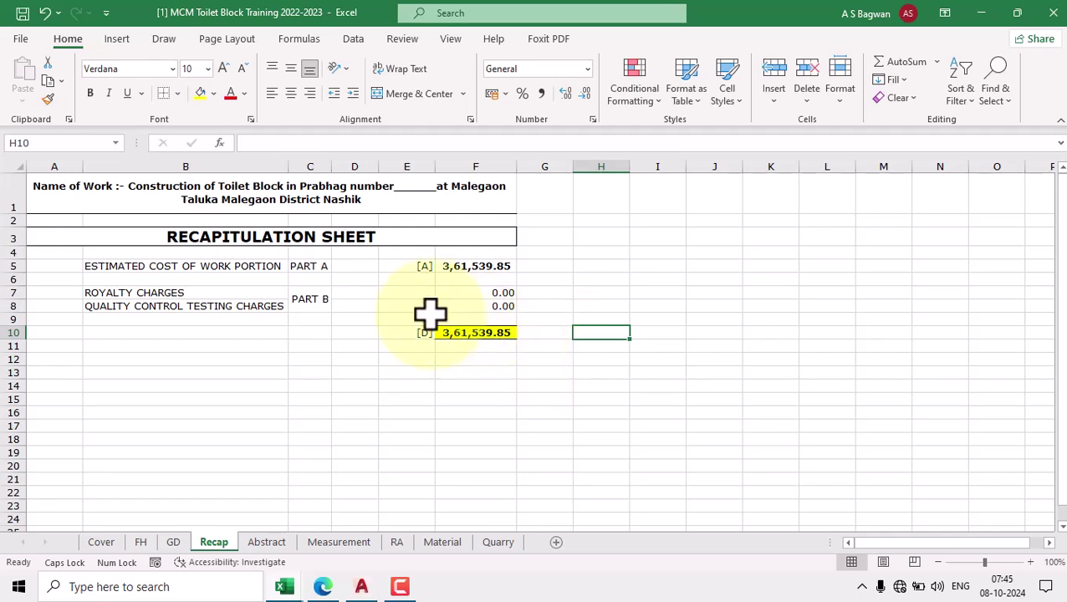
click(452, 266)
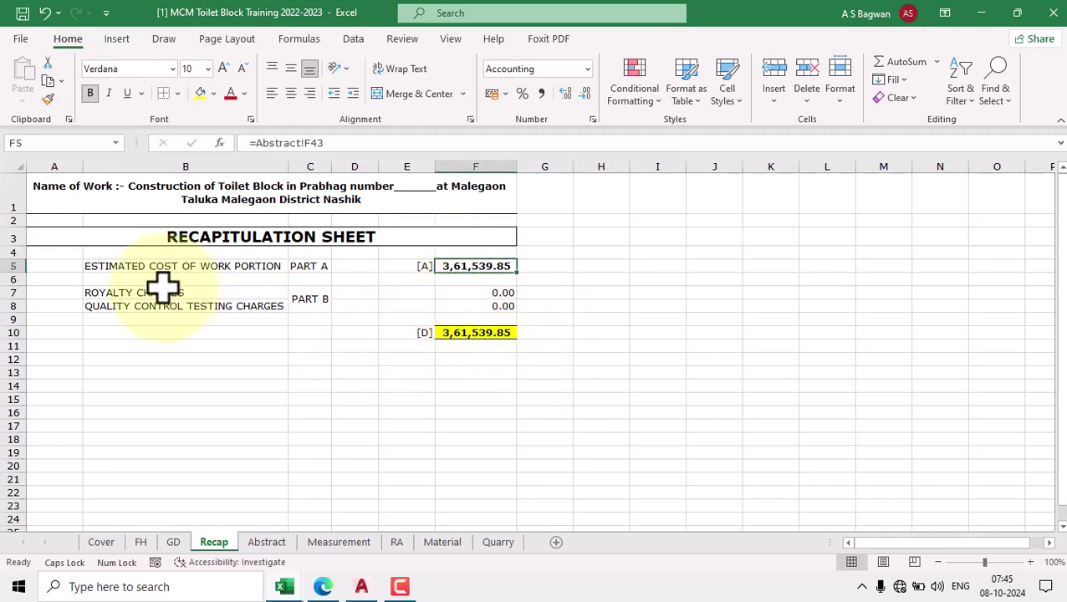
click(143, 266)
click(194, 292)
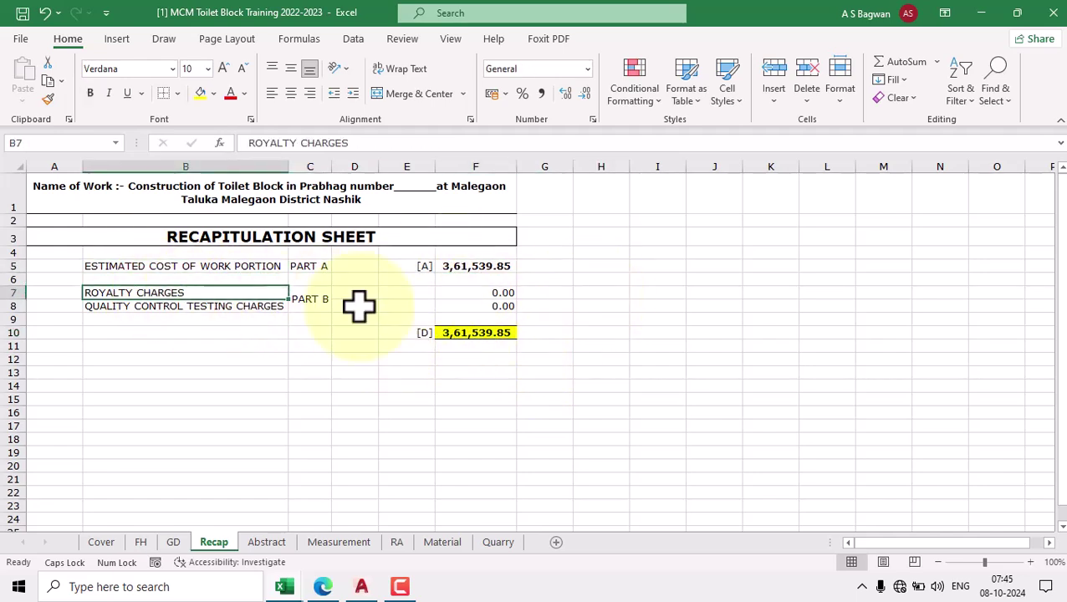
click(487, 294)
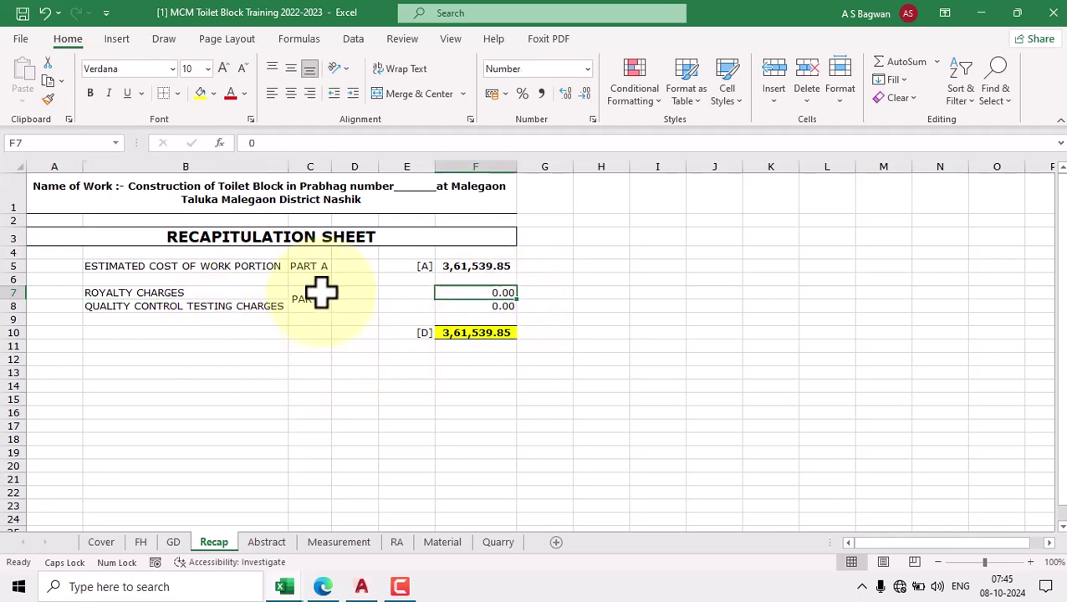
click(224, 308)
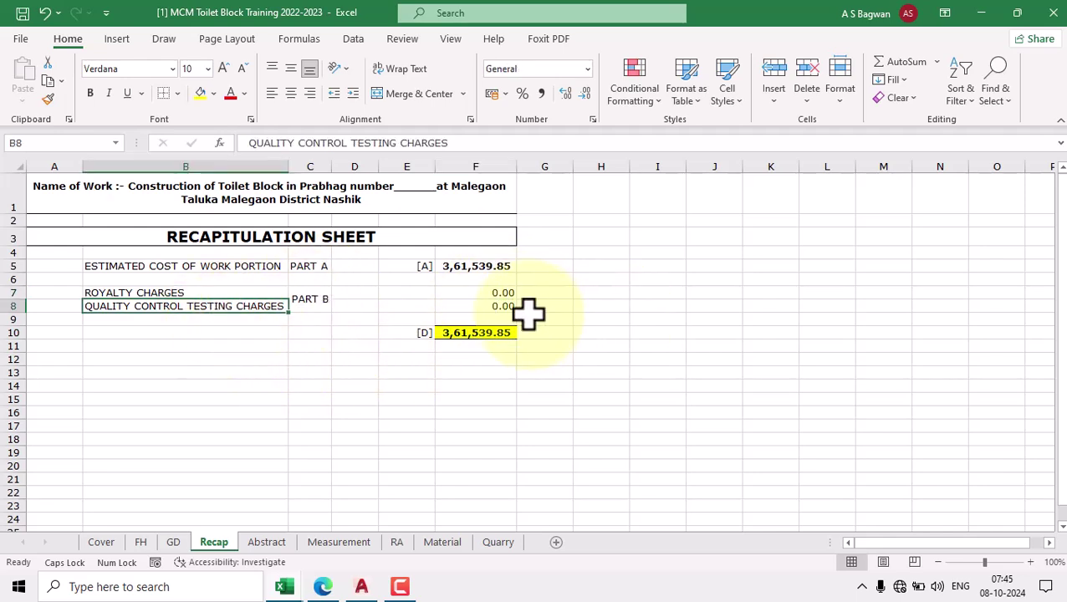
click(464, 334)
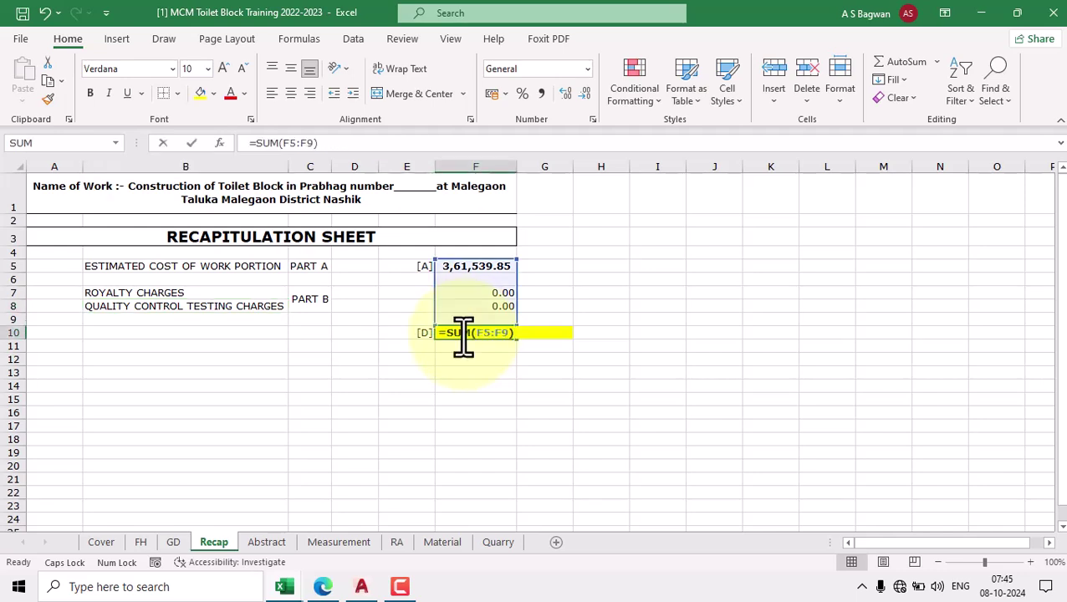
Enter the labels ADD FOR GST in B12 and ADD FOR LABOUR INSURANCE in B13 of the Recap sheet.
click(256, 359)
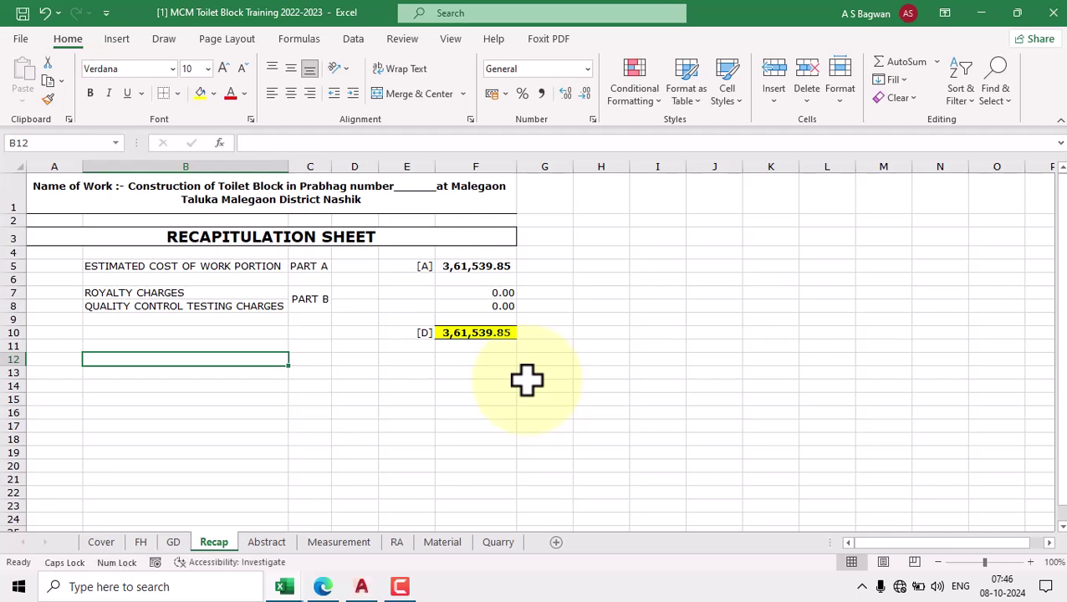
text(ADD FOR GST)
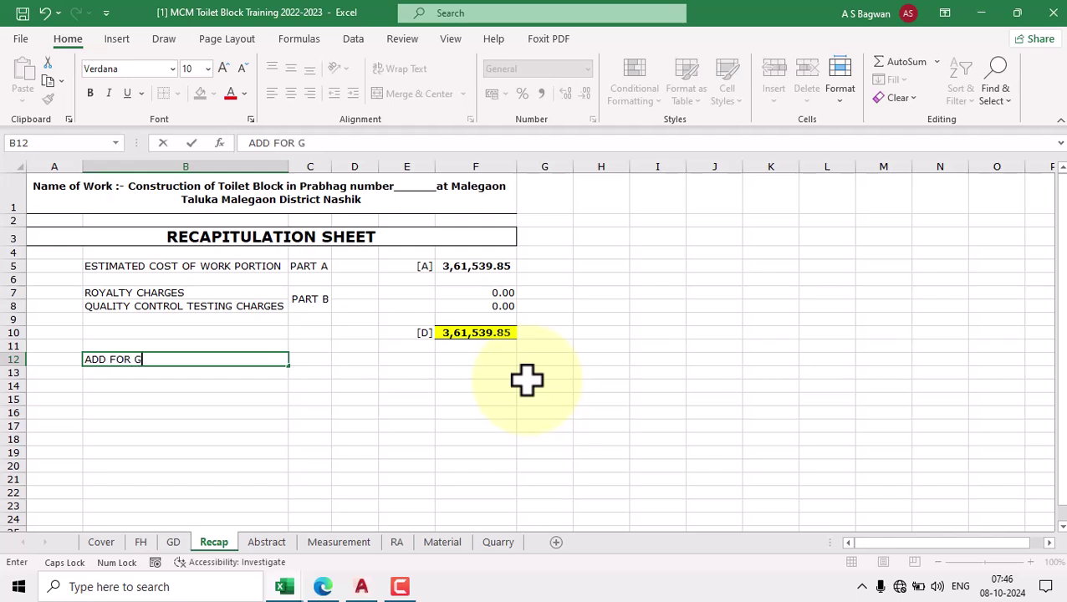
click(143, 374)
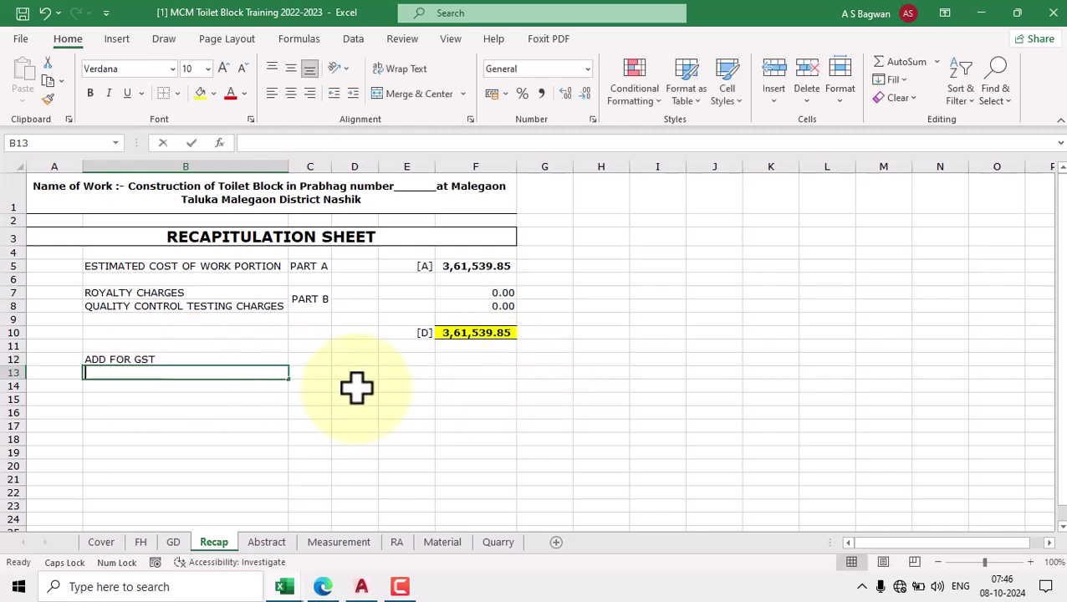
text(ADD FOR LABOUR INSURANCE)
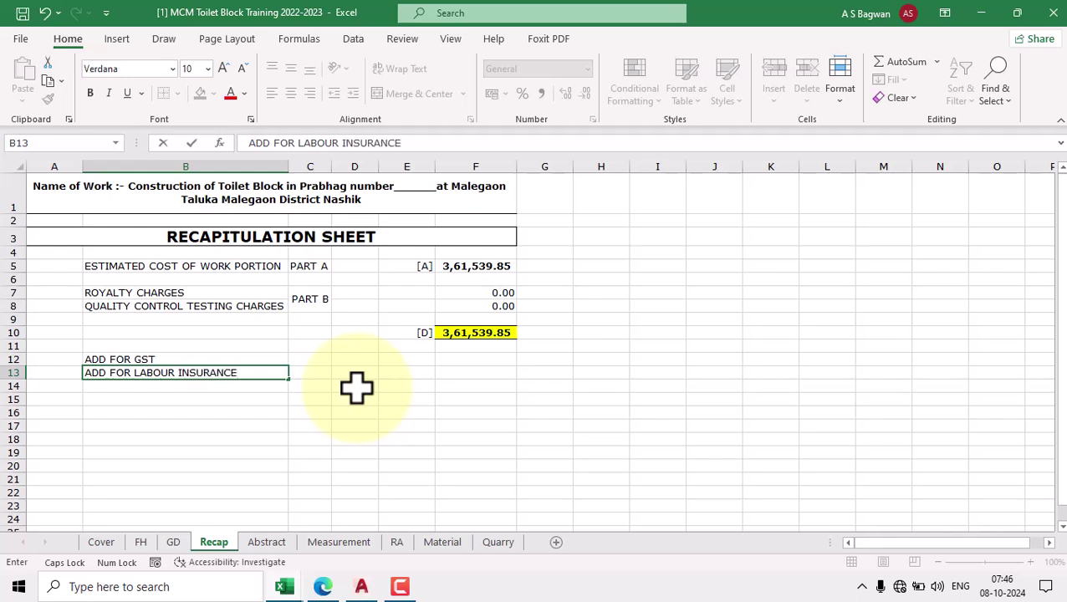
key(Tab)
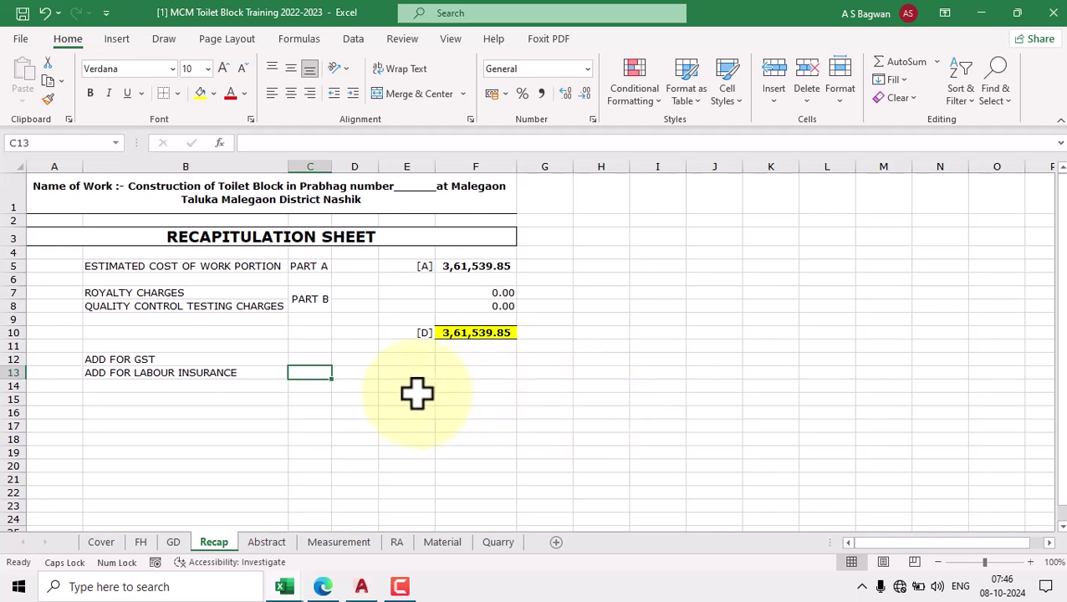
Enter the rates 18% for GST in D12 and 1% for labour insurance in D13.
click(392, 358)
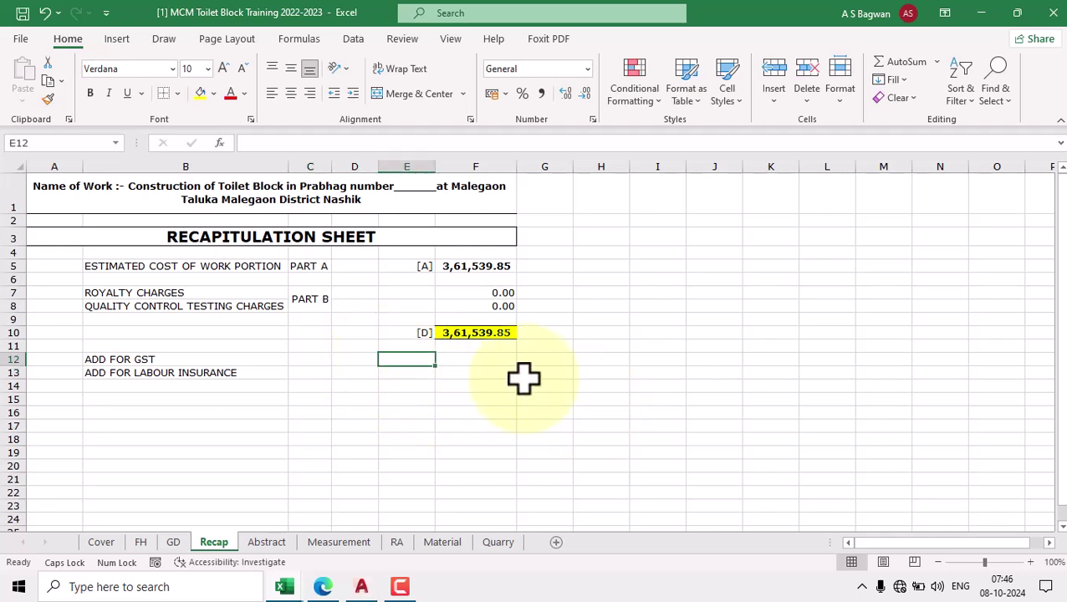
click(357, 358)
text(18)
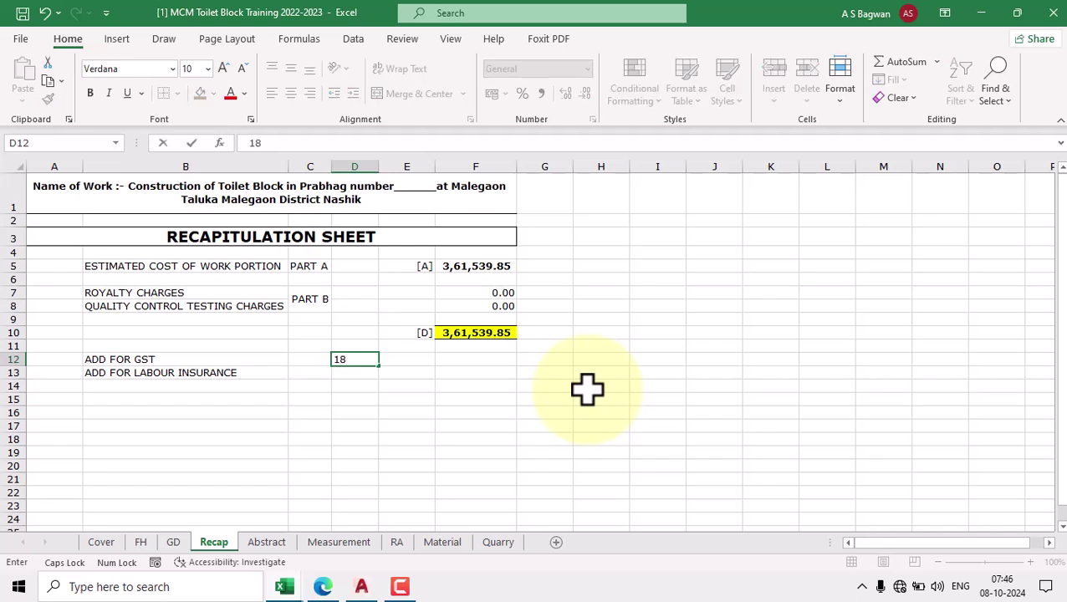
text(%)
key(Tab)
click(370, 372)
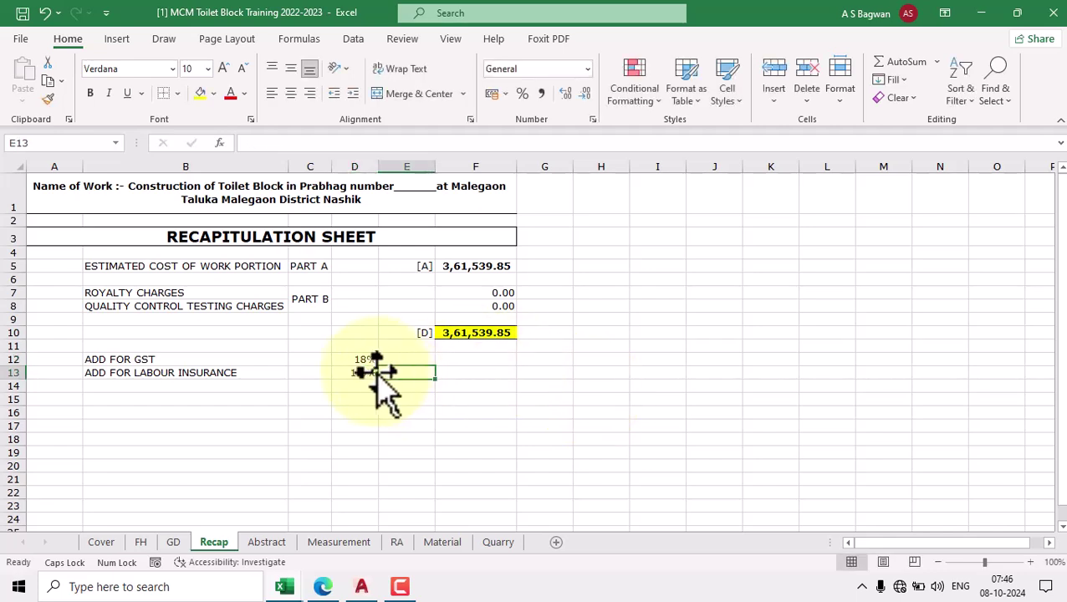
text(1)
key(ctrl+Return)
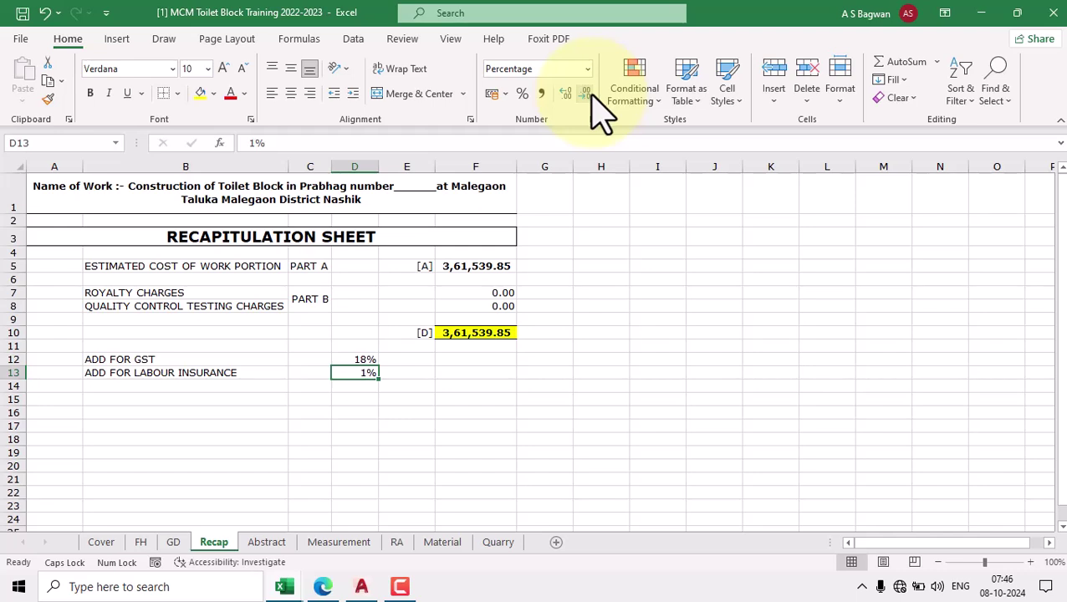
Calculate the GST amount in F12 by multiplying the total [D] in F10 by the rate in D12.
click(362, 360)
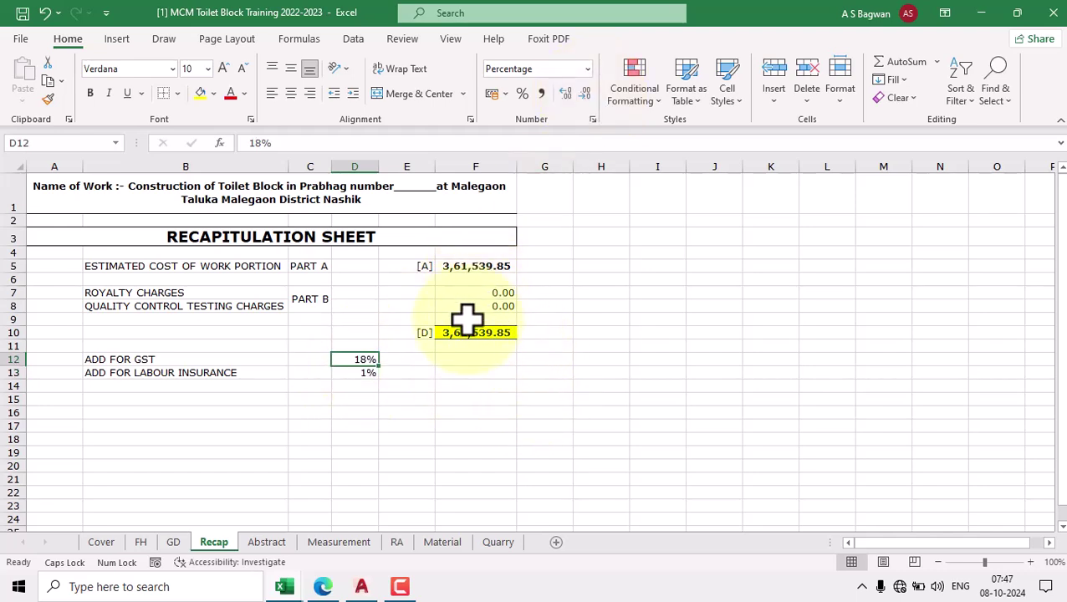
click(461, 333)
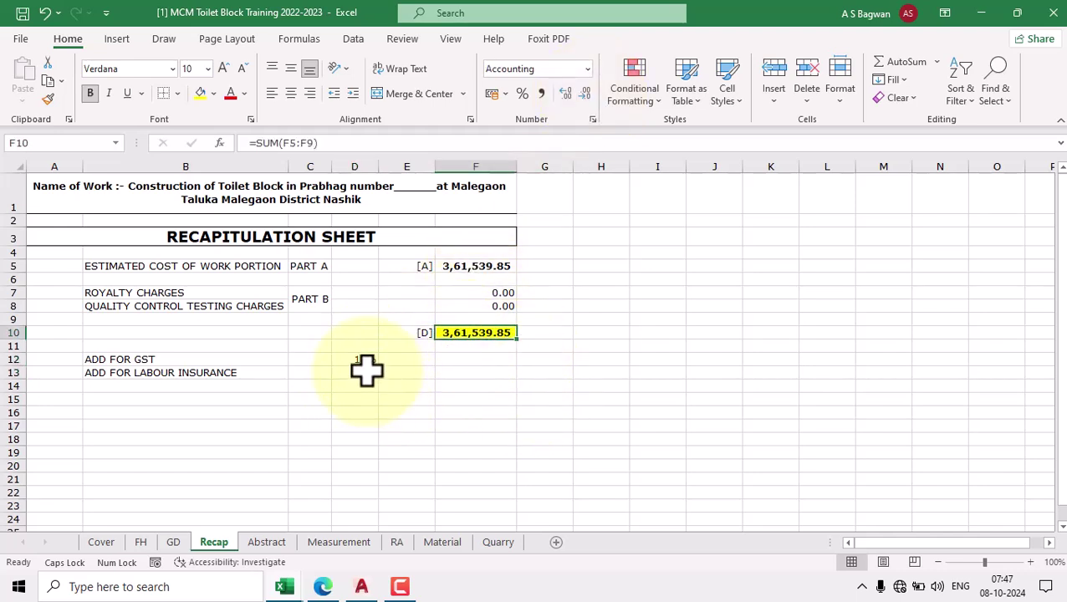
click(476, 267)
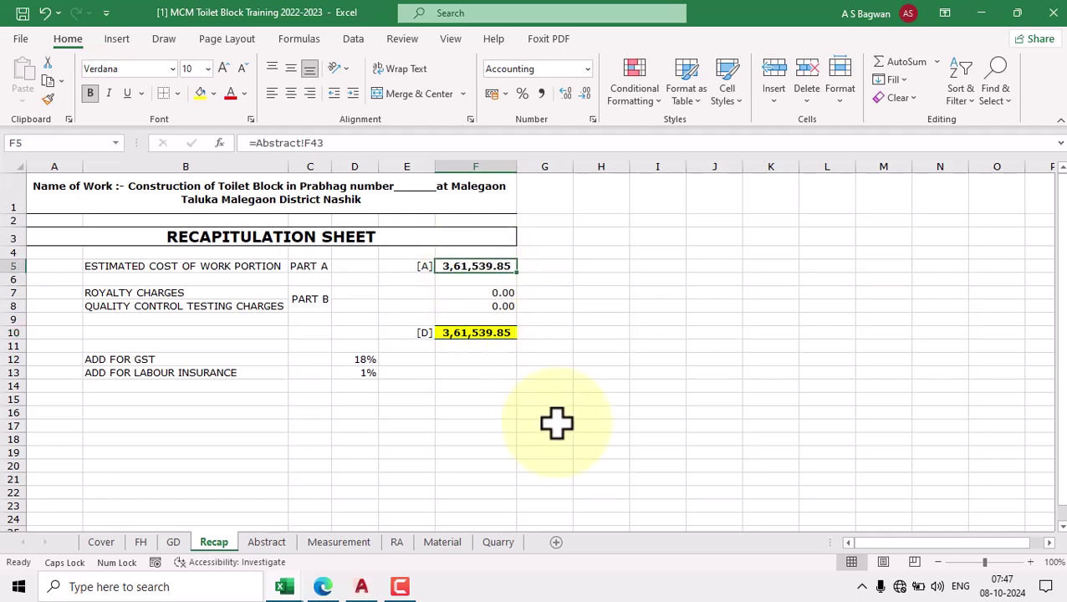
click(473, 362)
text(=)
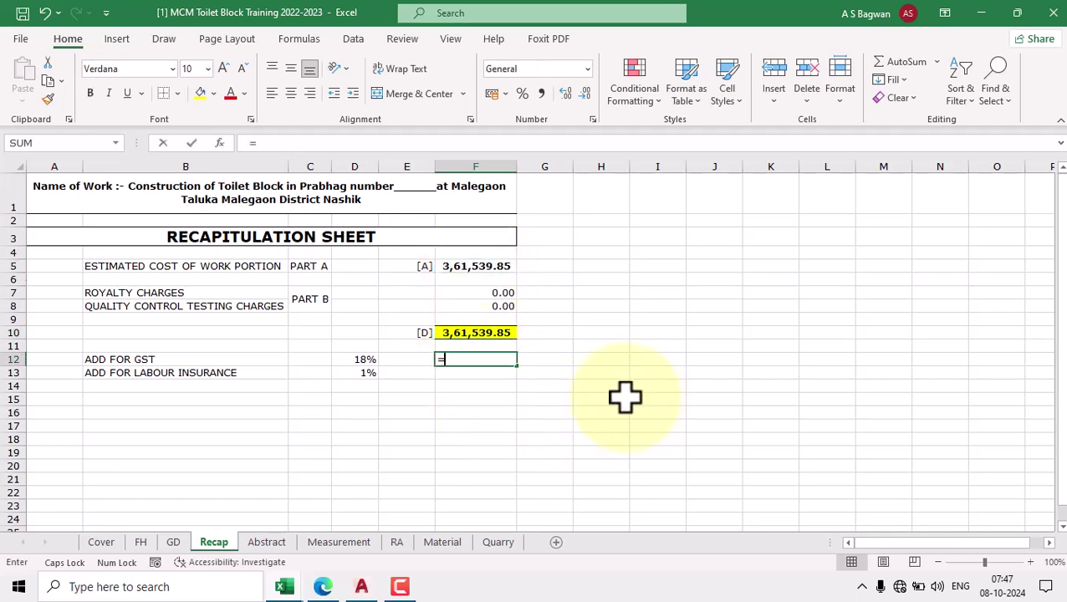
key(Escape)
text(=)
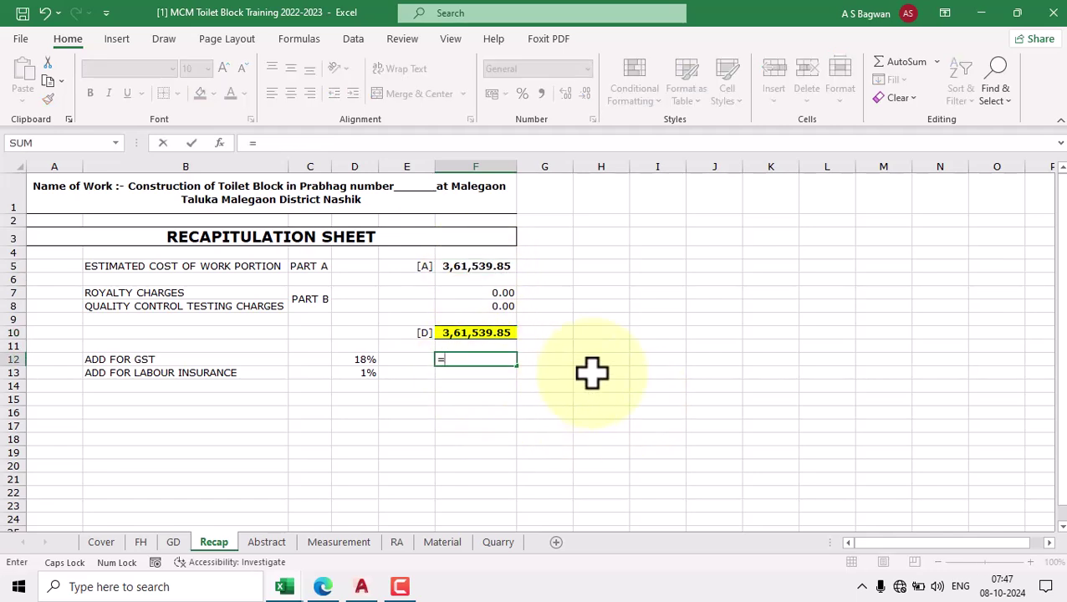
click(455, 332)
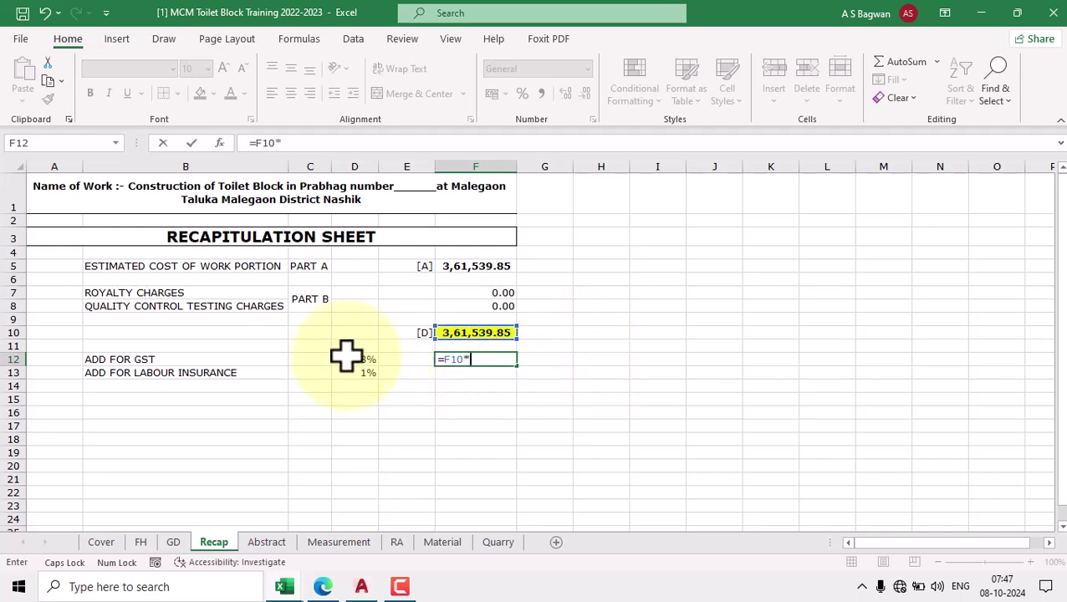
key(Return)
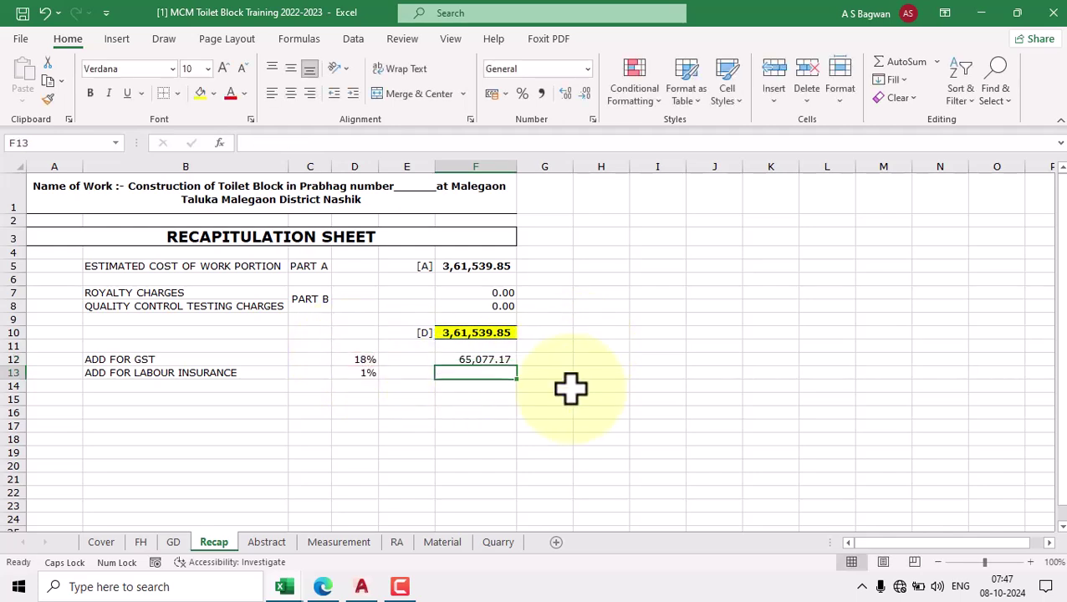
Wrap the GST formula F10*D12 in F12 in a ROUND function.
double_click(489, 360)
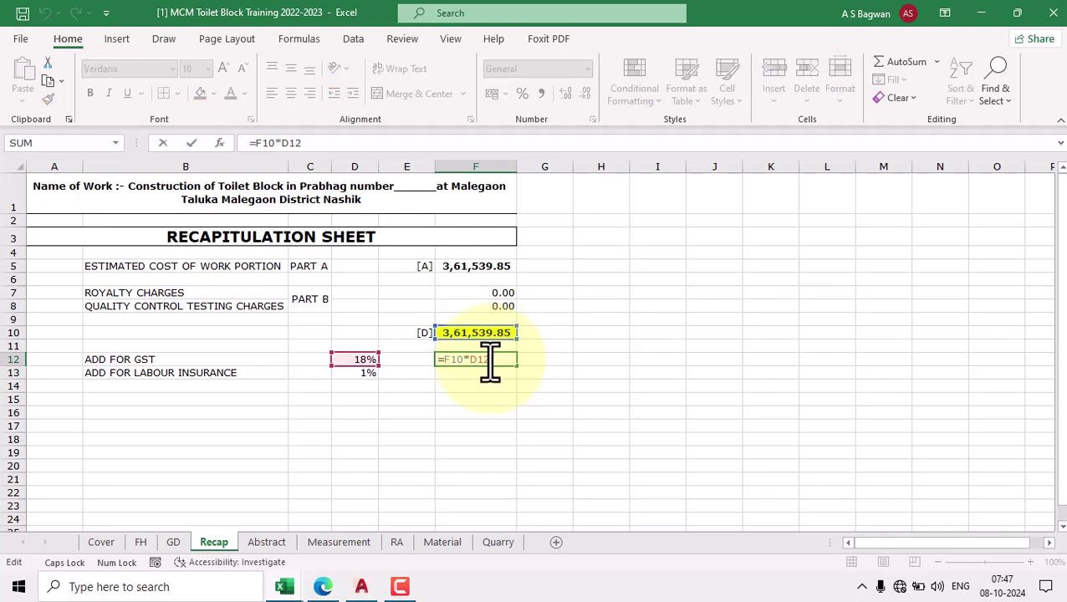
click(442, 359)
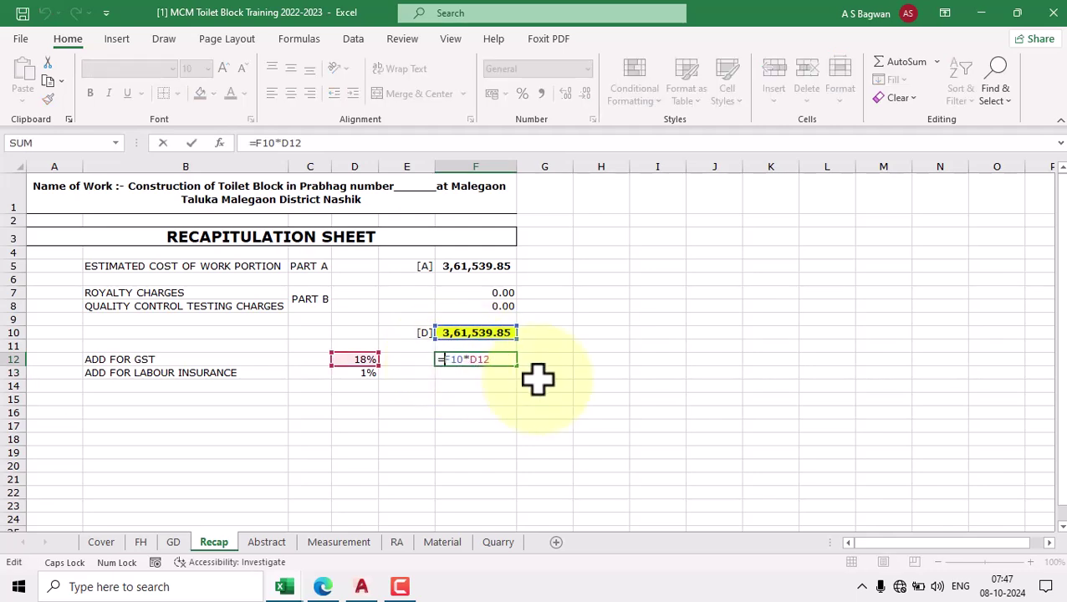
text(ROUND()
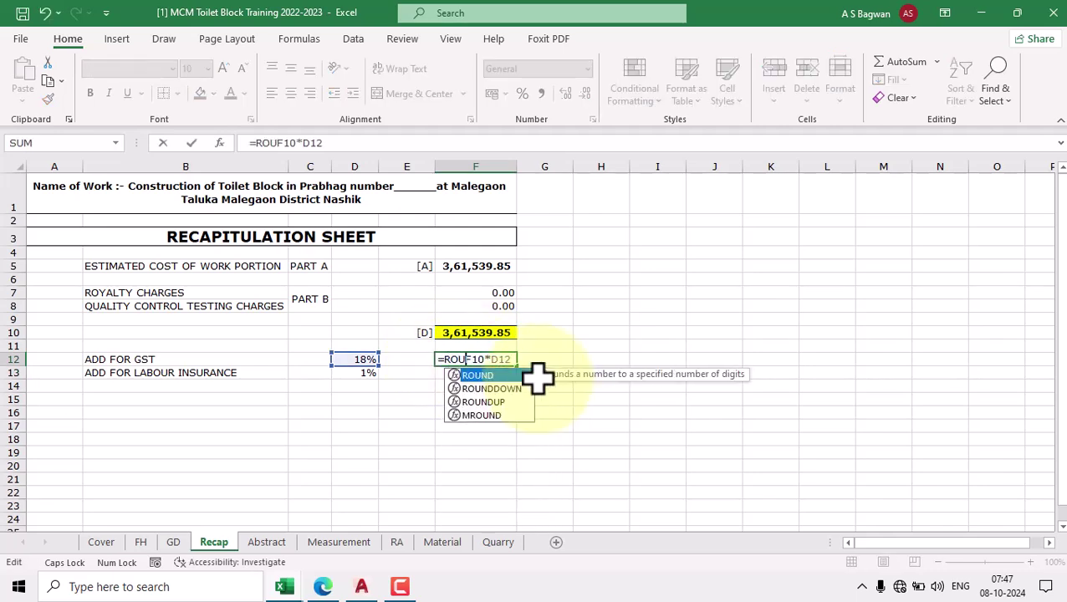
double_click(478, 376)
click(529, 359)
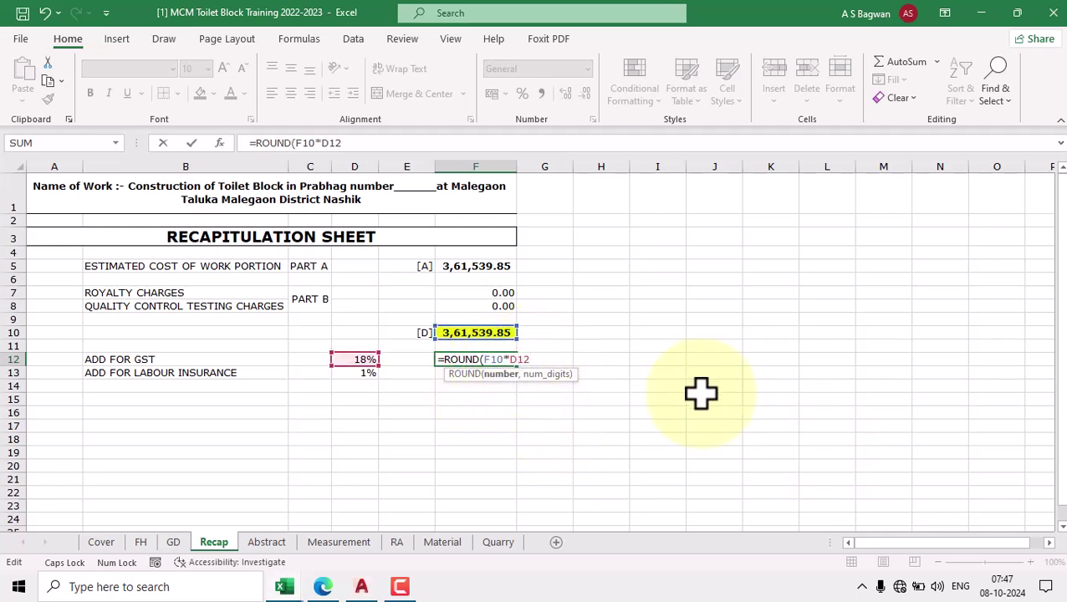
key(Return)
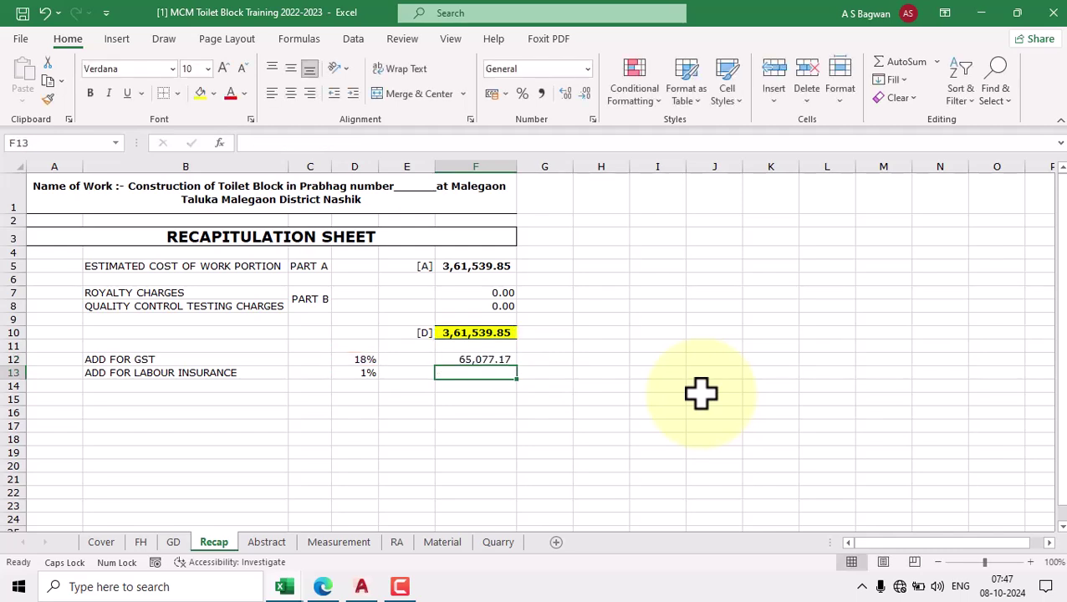
Calculate the labour insurance amount in F13 by multiplying the Part A cost in F5 by the rate in D13.
text(=)
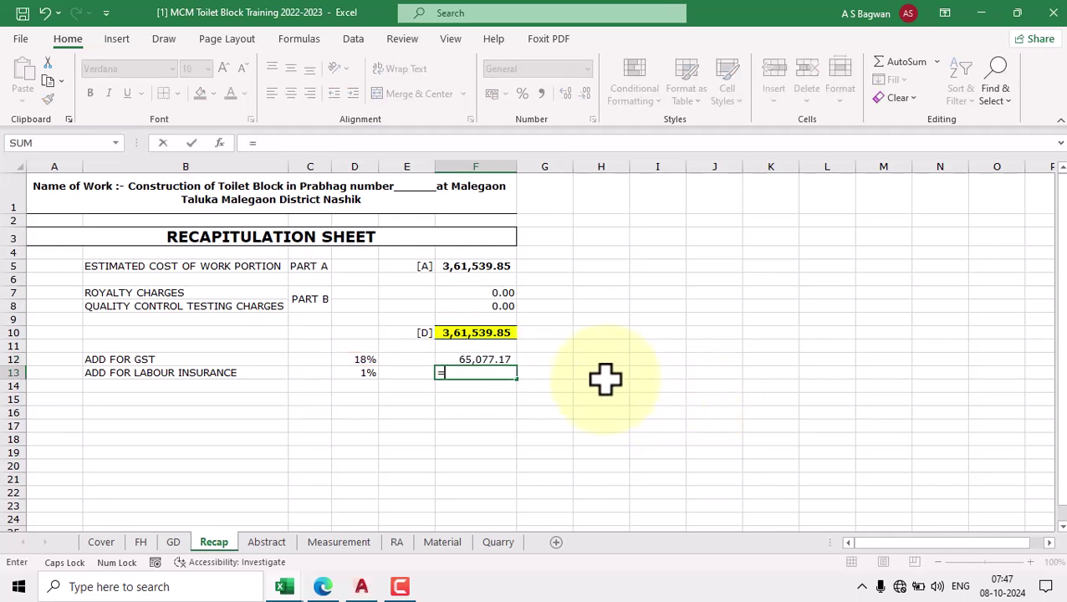
click(480, 266)
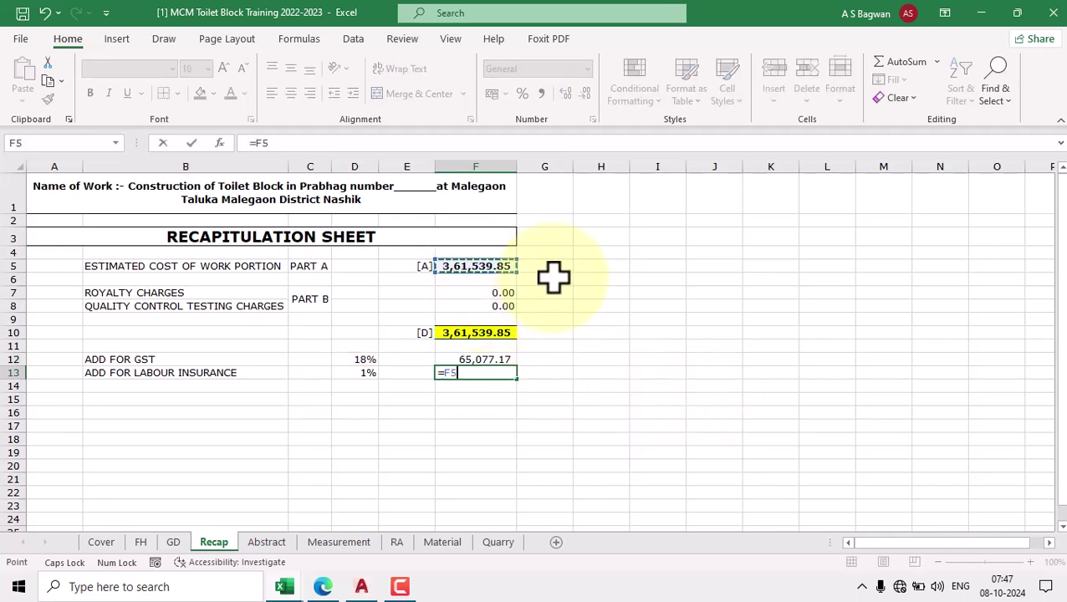
text(*)
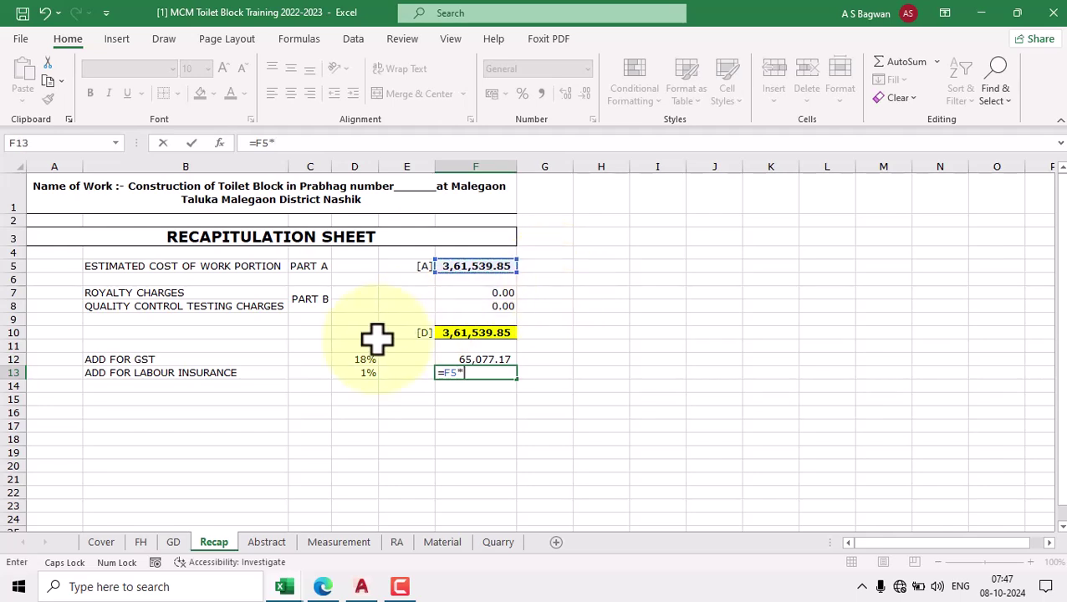
click(357, 372)
key(Return)
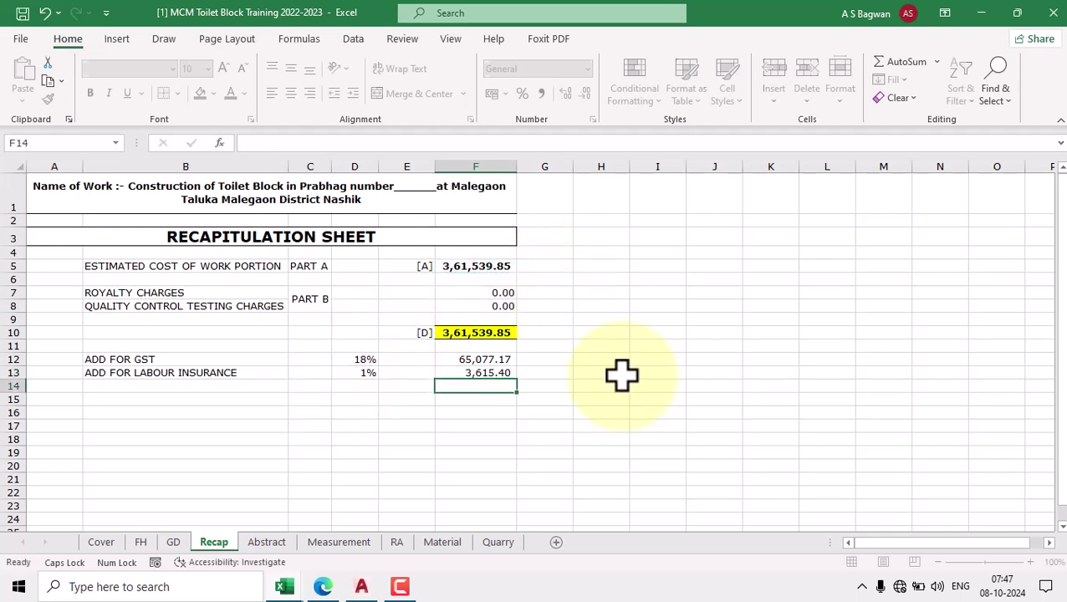
Round the labour insurance formula in F13 to two decimals as =ROUND(F5*D13,2).
double_click(491, 372)
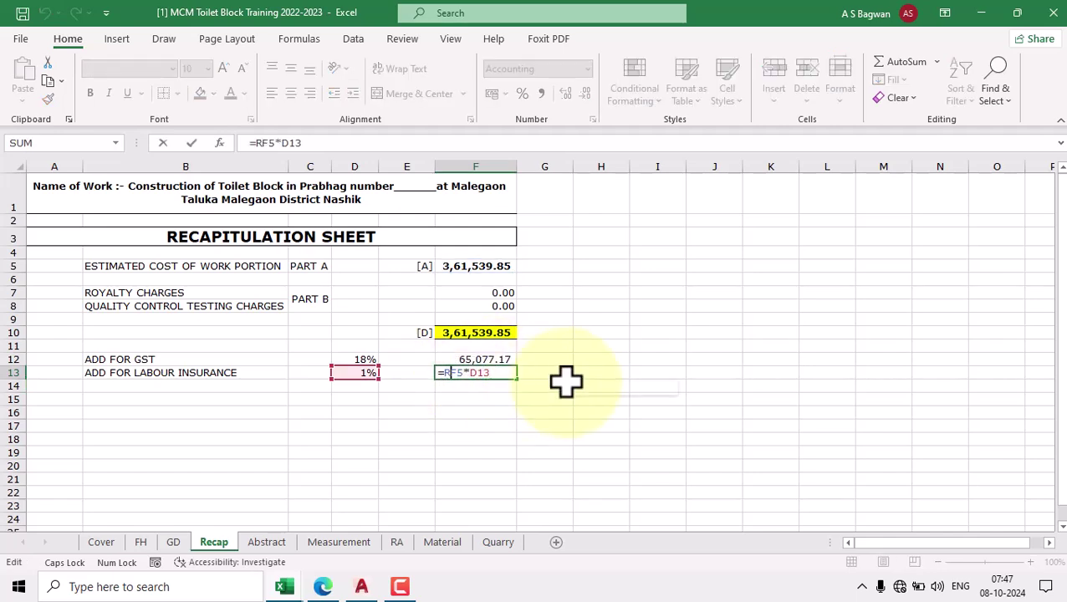
text(ROUND()
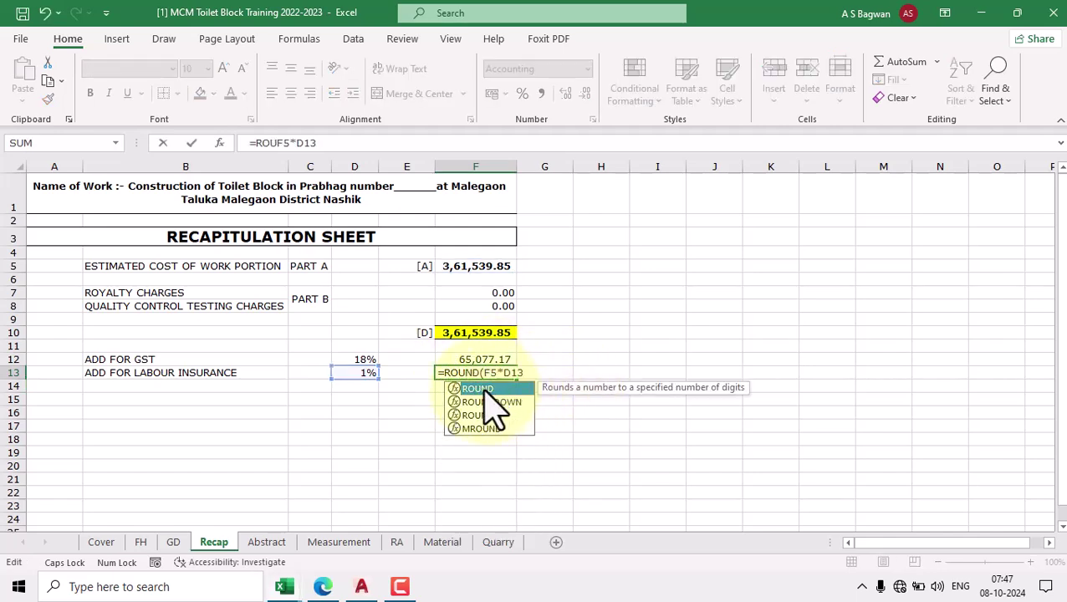
double_click(487, 390)
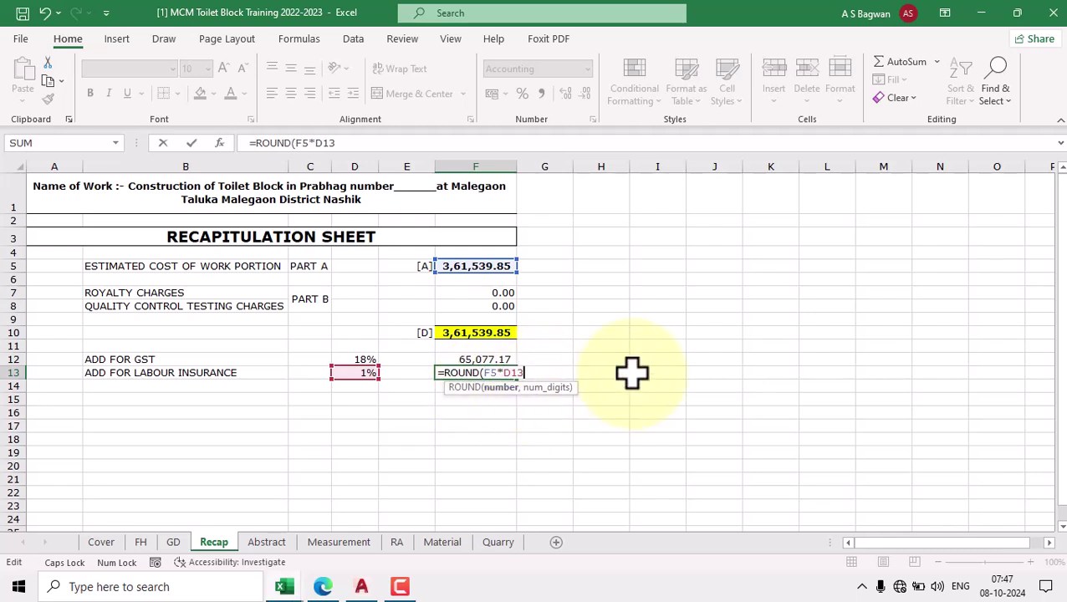
text(,2)
key(Return)
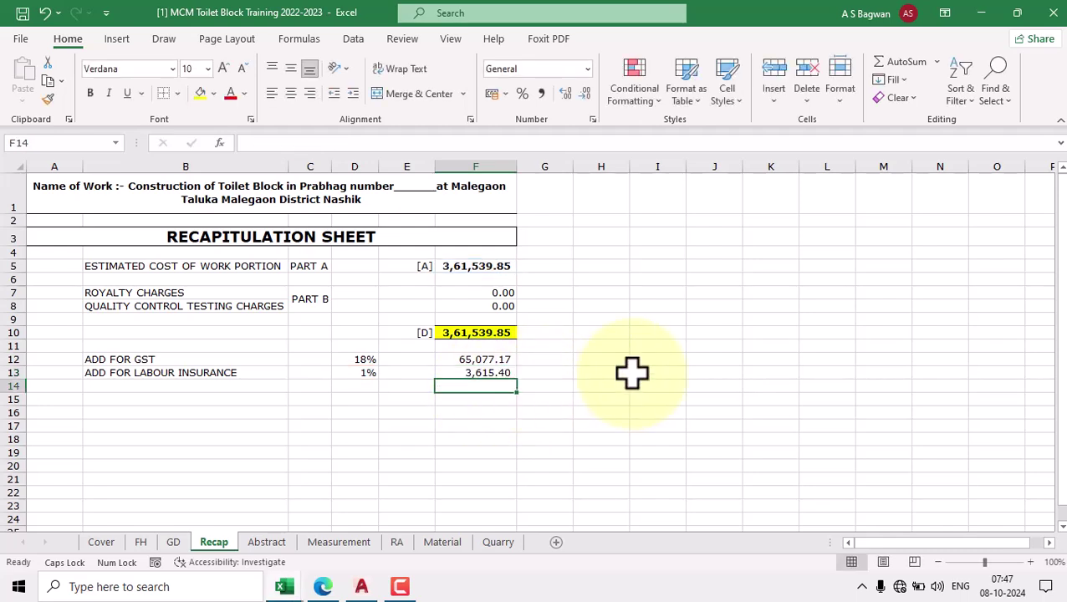
Total the estimate with GST and labour insurance in F15 using =SUM(F10:F14).
click(460, 334)
drag(484, 360, 485, 345)
click(487, 374)
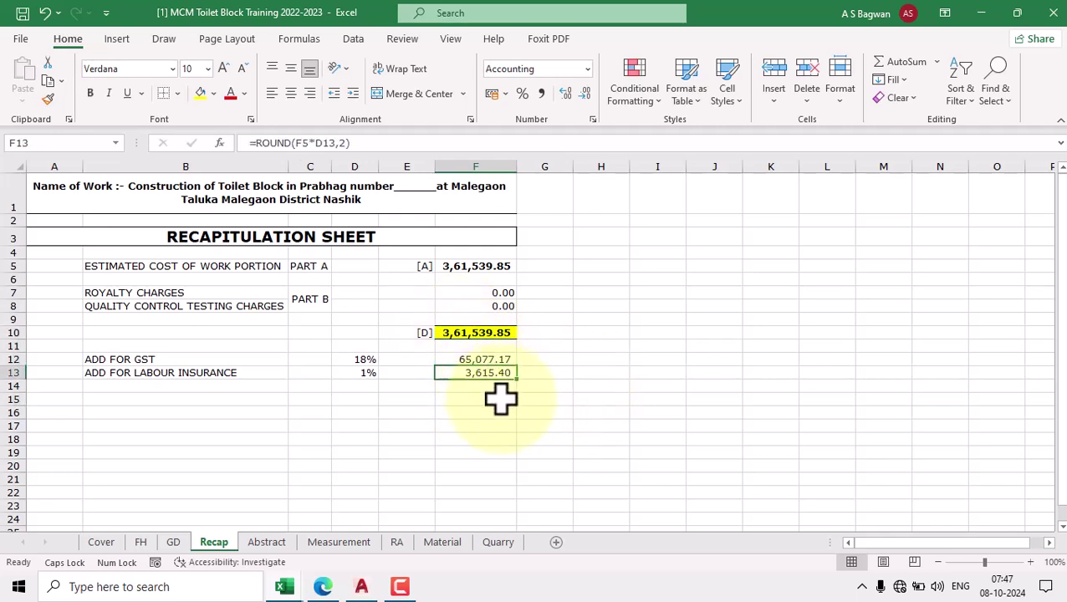
click(488, 401)
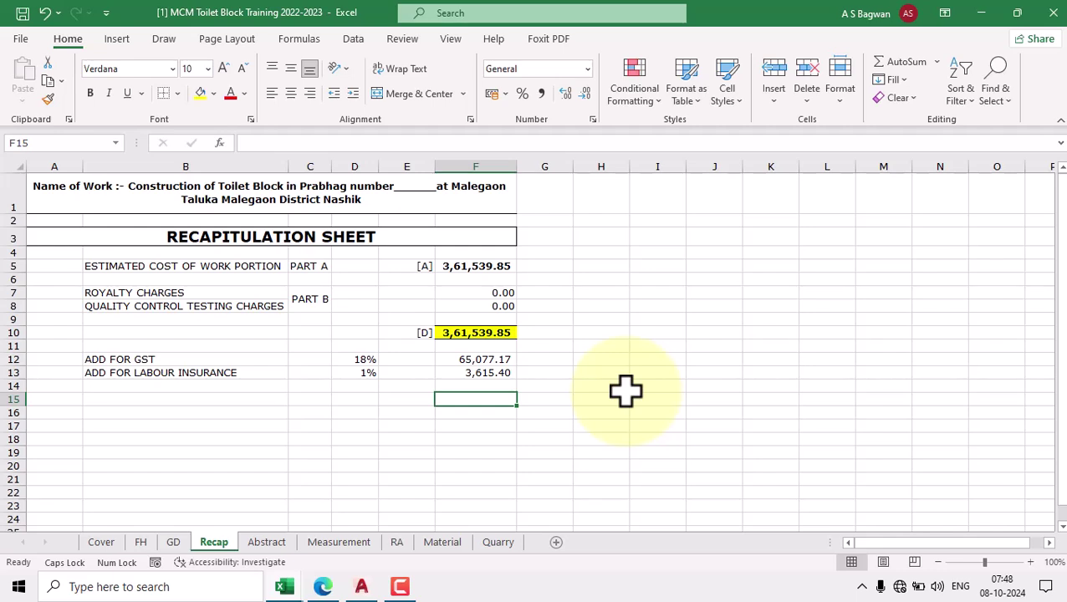
click(904, 62)
drag(478, 333, 478, 383)
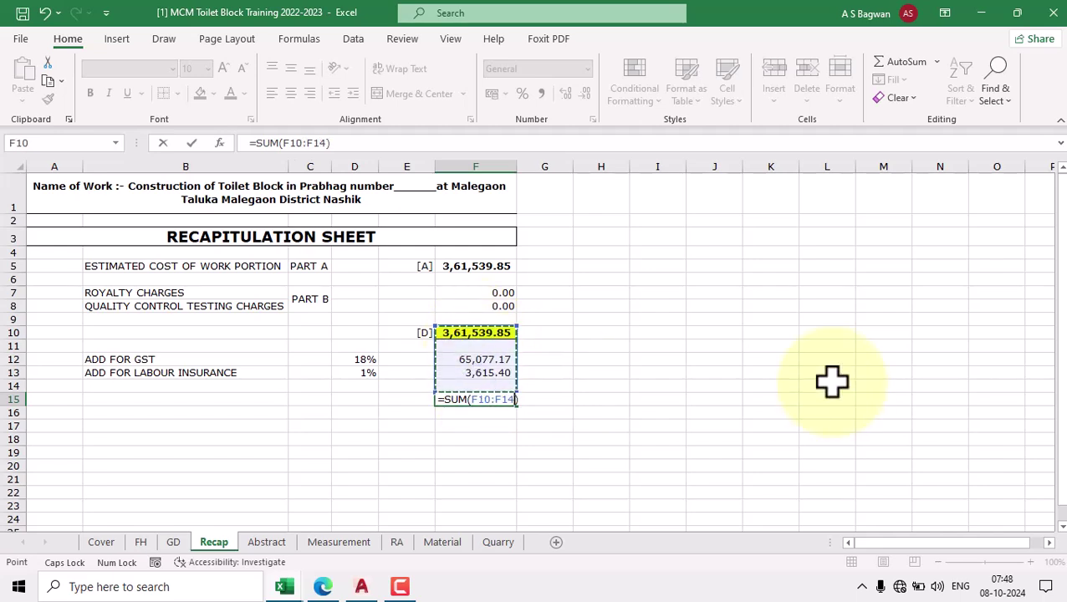
key(Return)
Make the total in F15 bold and apply a top and bottom border across B15:F15.
click(485, 399)
click(92, 92)
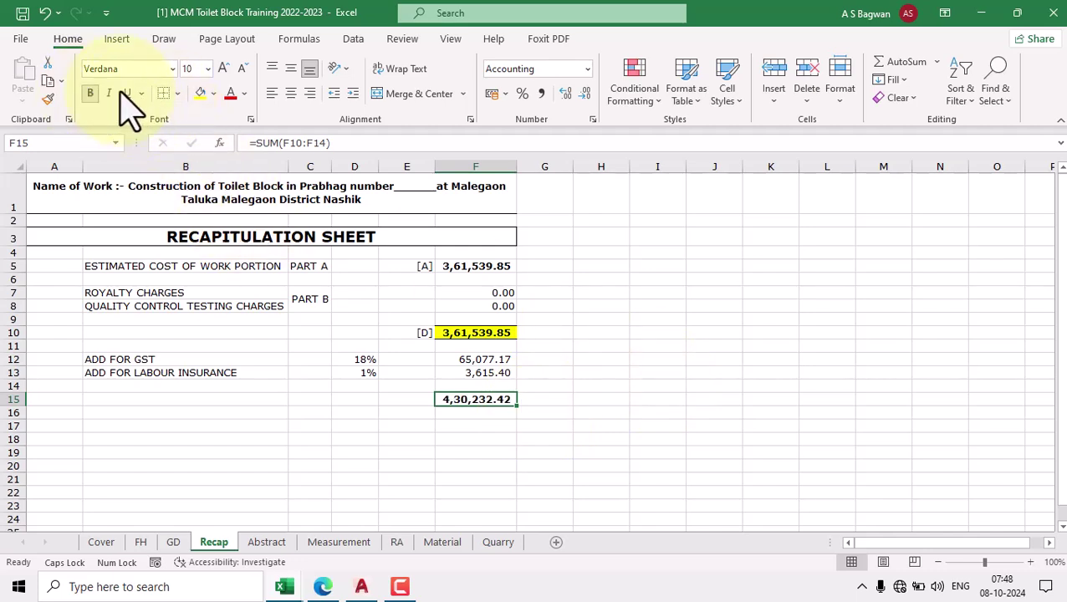
click(585, 367)
click(460, 400)
drag(230, 404, 477, 398)
click(177, 93)
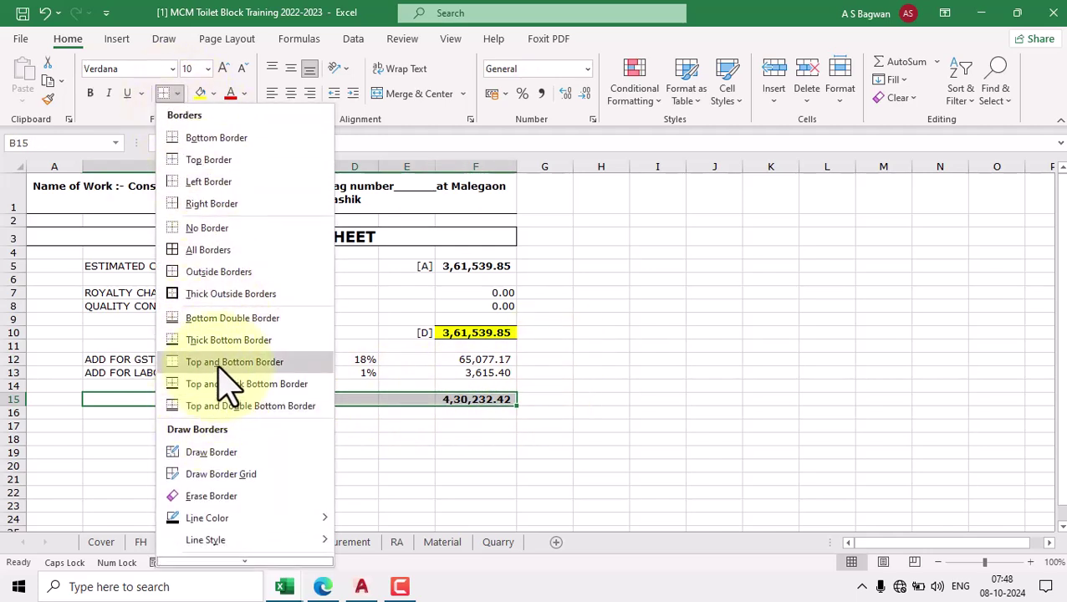
click(220, 362)
click(544, 400)
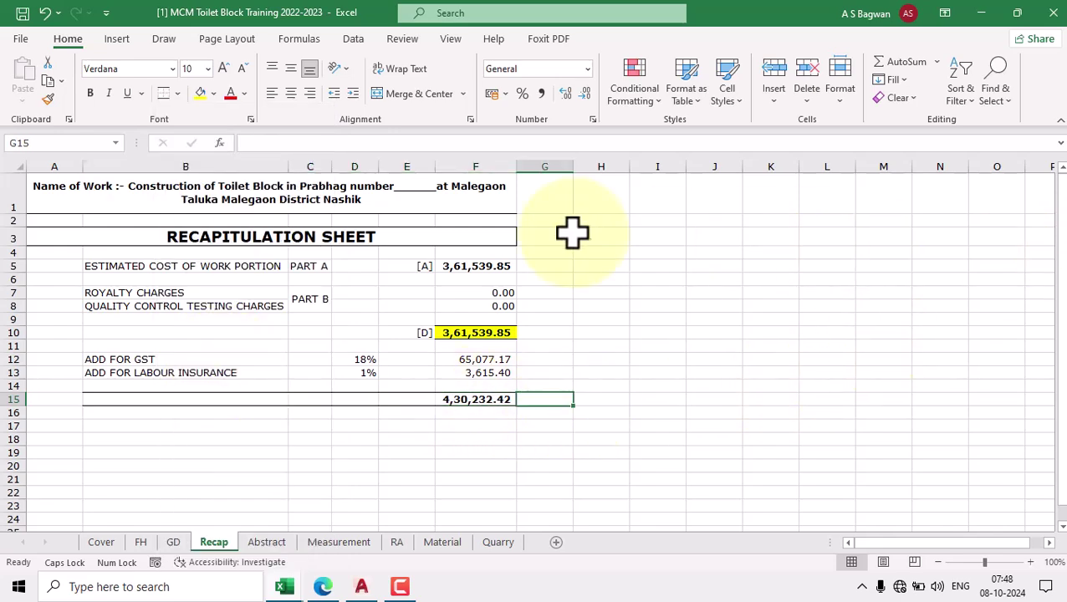
Convert the total to lakhs in F17 with =F15/100000 and make the result bold.
click(482, 427)
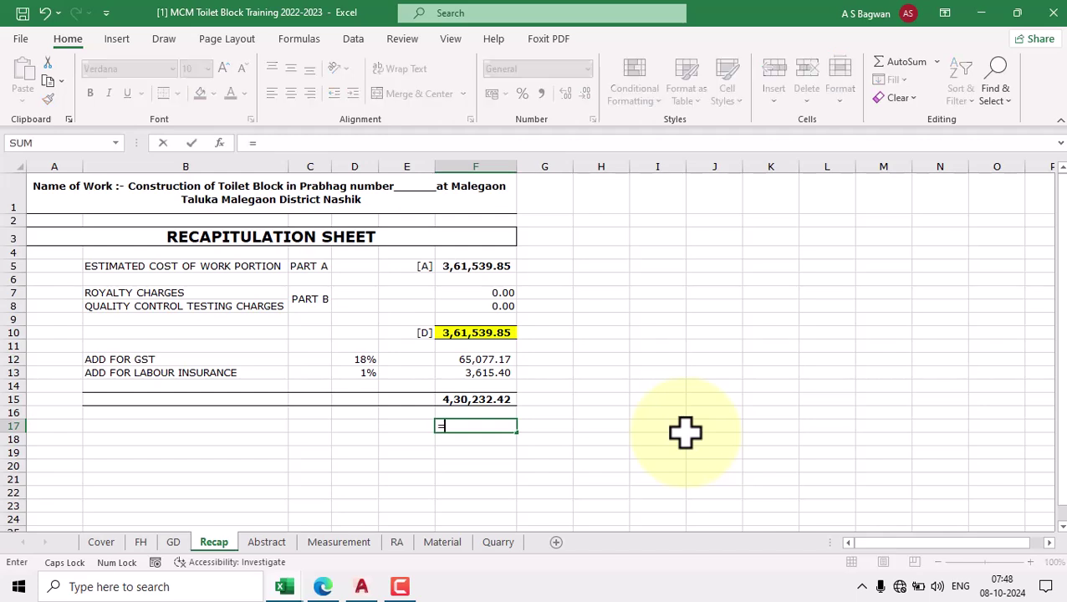
text(=)
click(476, 398)
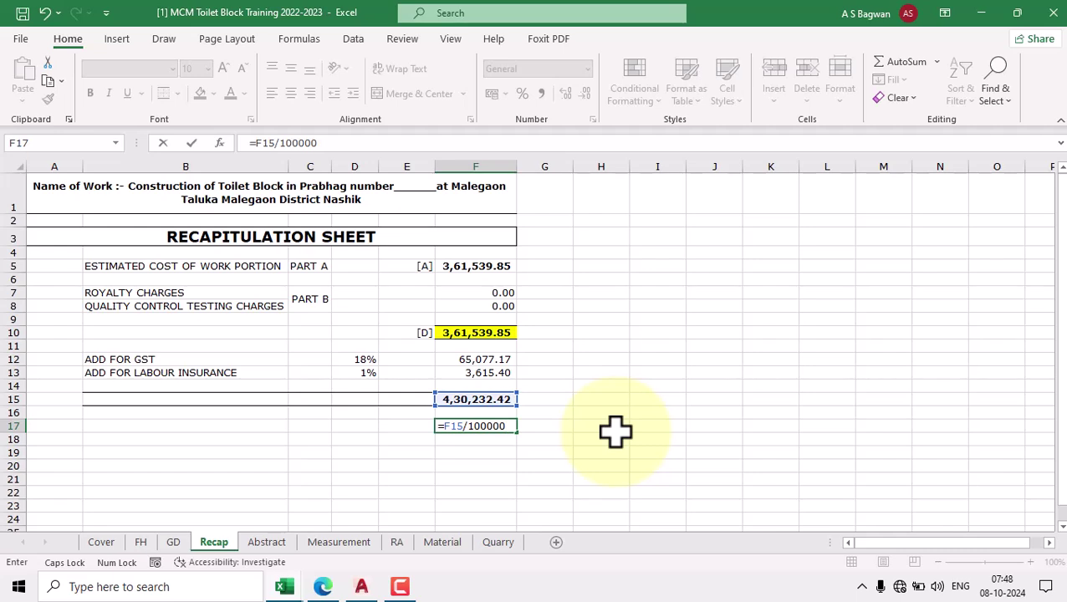
key(Return)
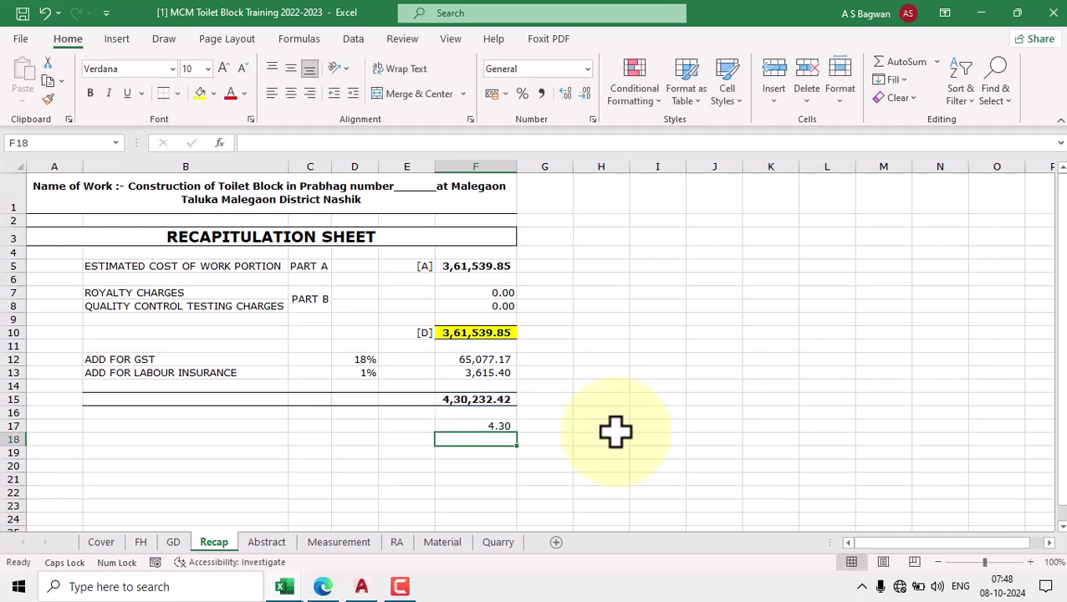
click(478, 426)
click(91, 94)
Round the lakhs figure in F17 to two decimals as =ROUND(F15/100000,2).
double_click(466, 426)
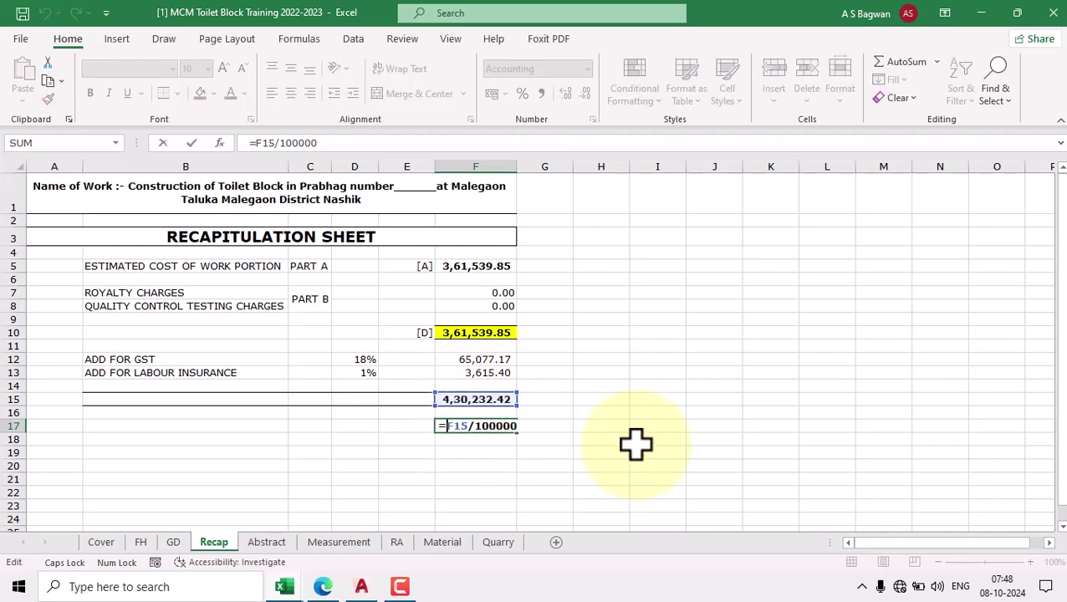
text(ROU)
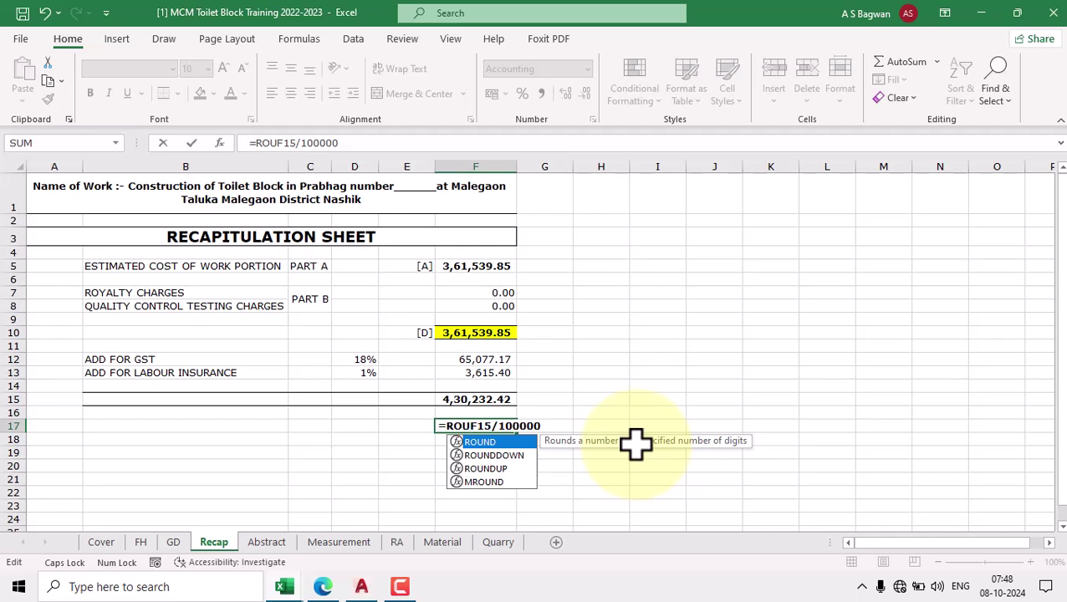
double_click(479, 443)
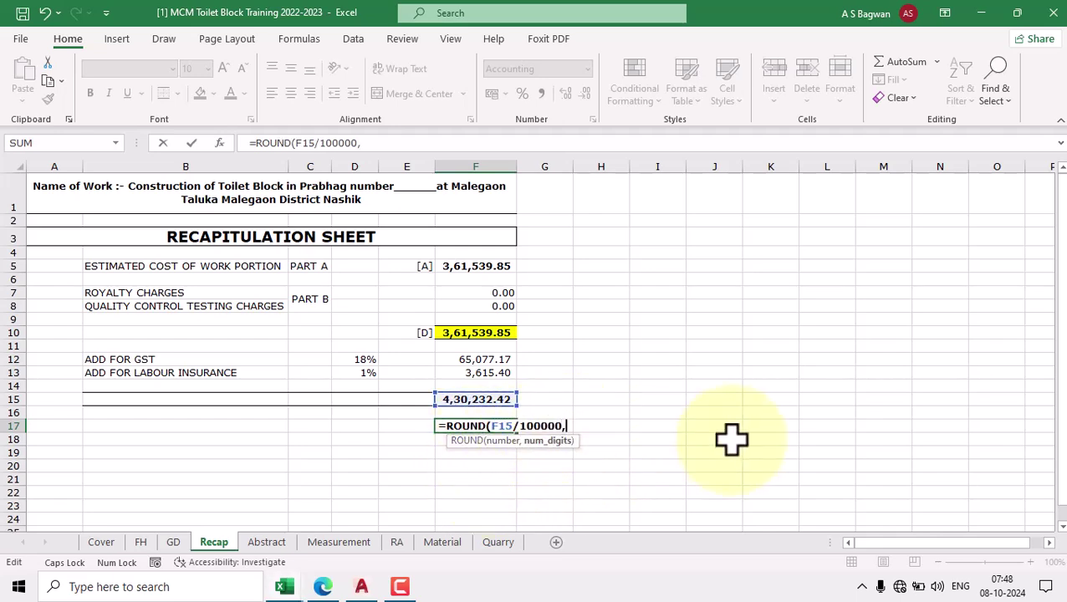
text(,2)
key(Return)
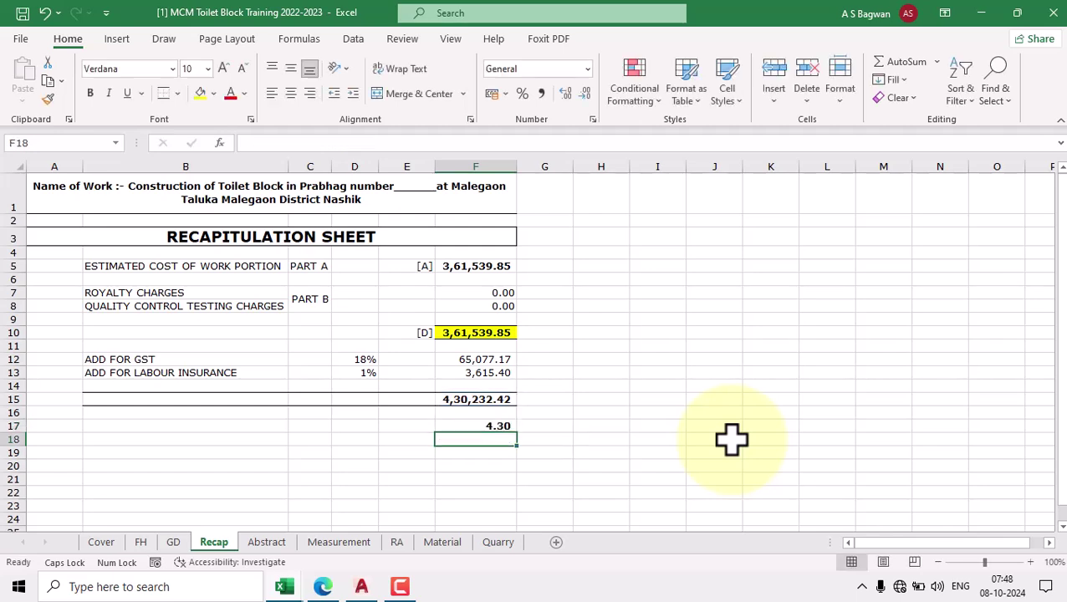
click(500, 426)
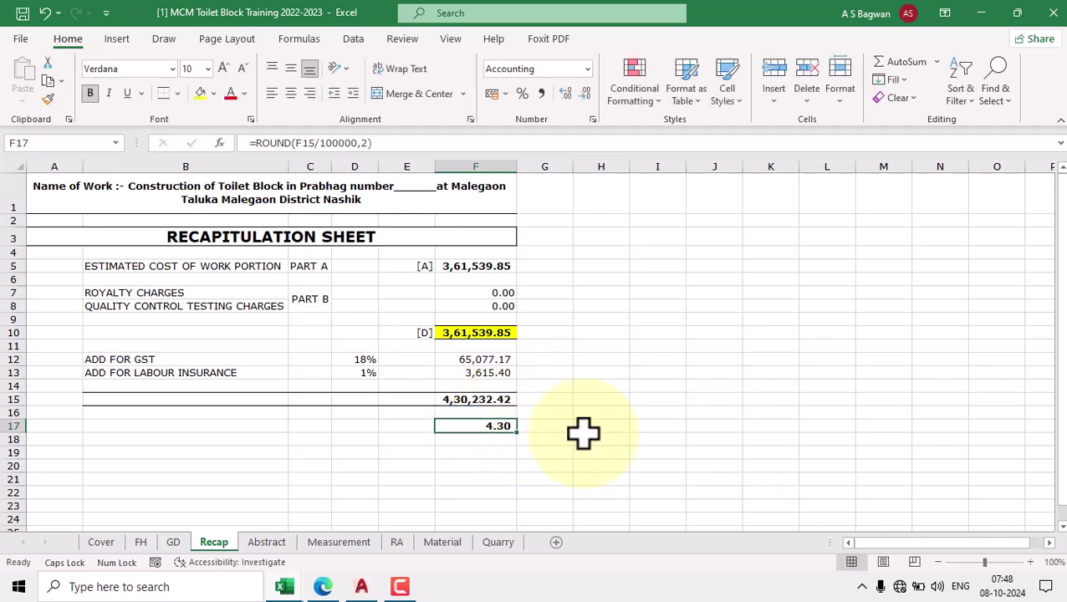
click(465, 452)
click(482, 426)
click(495, 438)
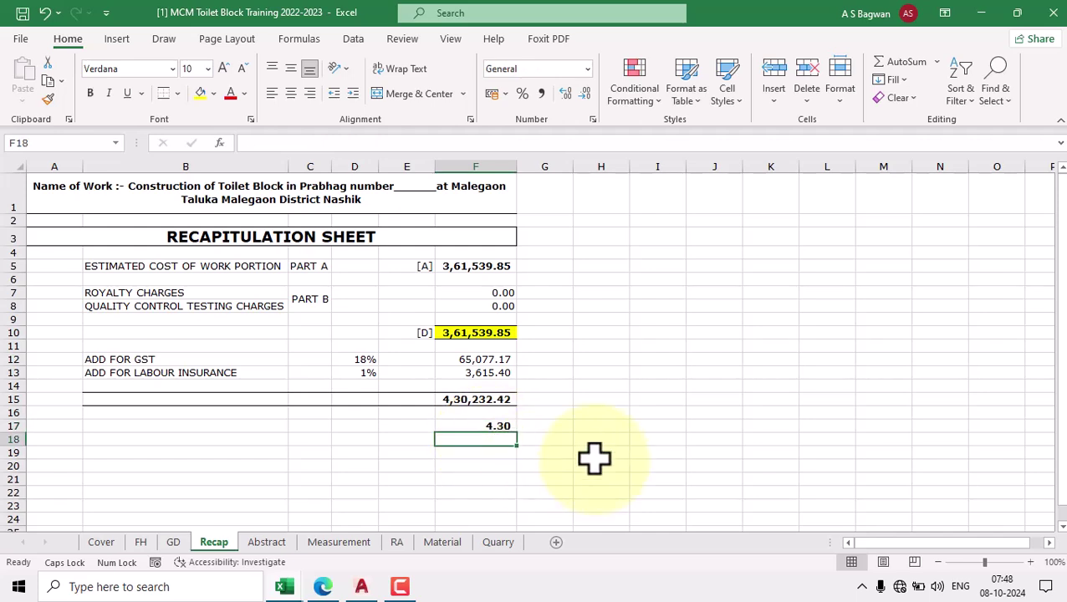
Enter a right-aligned "Lakh" label in F18 and apply a top and bottom border around B17:F18.
key(Caps_Lock)
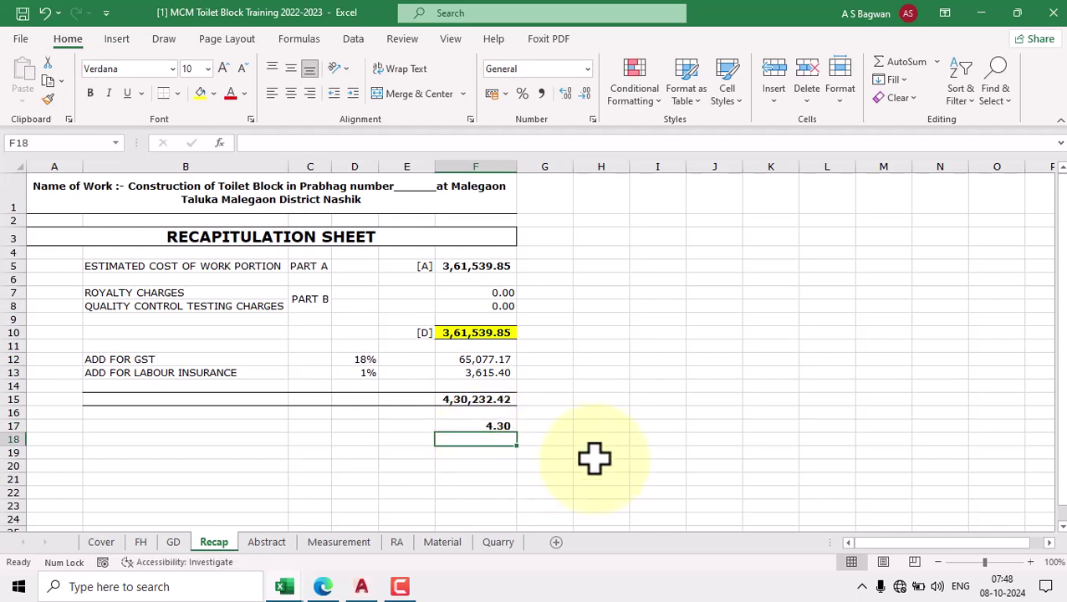
text(L)
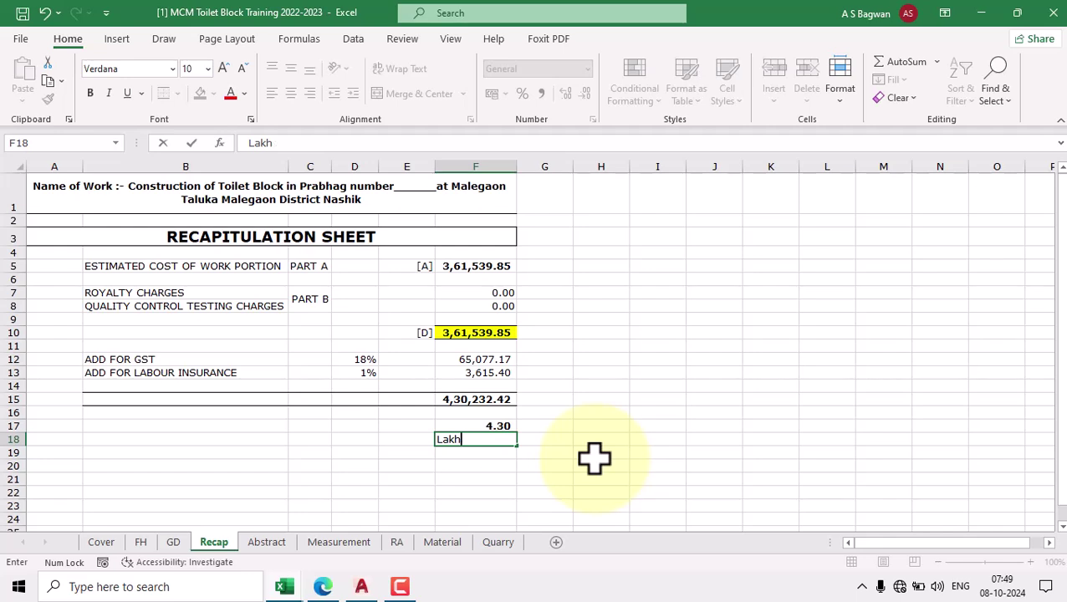
text(akh)
key(Tab)
click(493, 437)
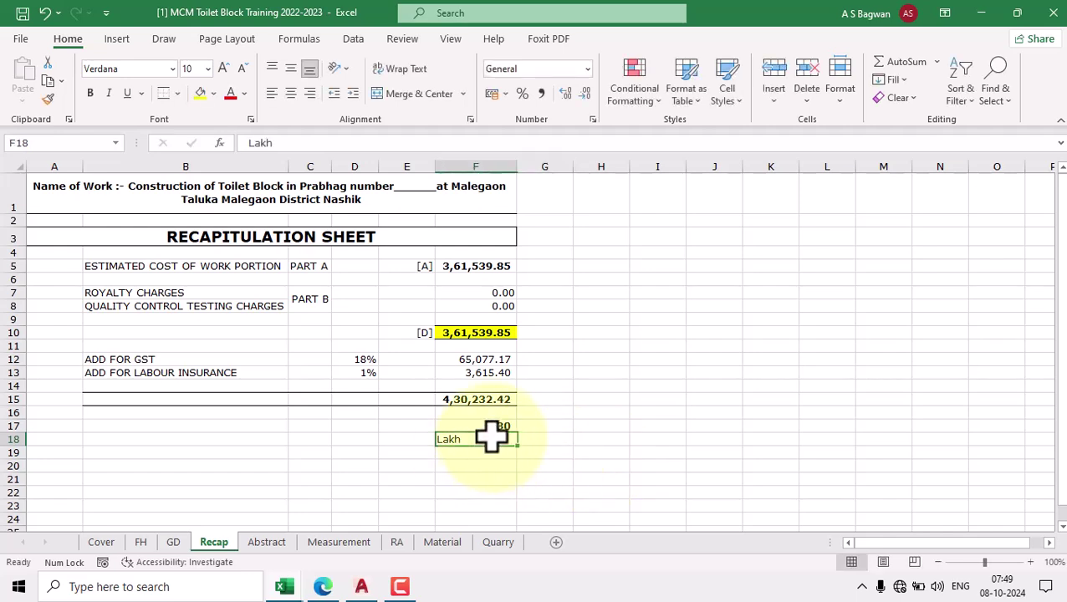
click(309, 93)
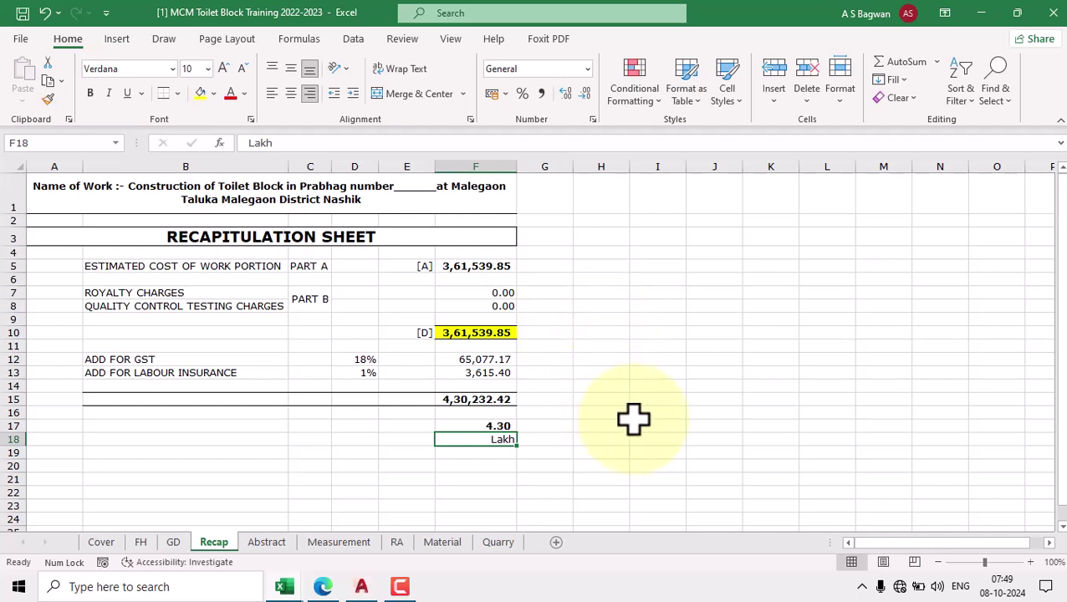
drag(191, 429, 474, 441)
click(600, 373)
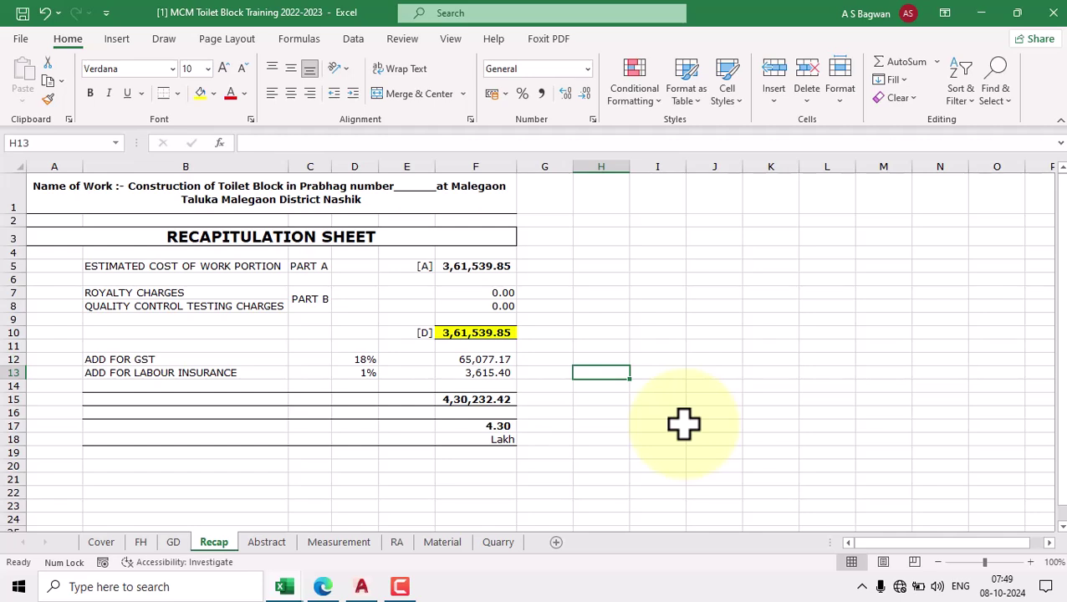
Autofit columns B to G so the Recap sheet fits the printed page width, and check it in the print preview.
key(ctrl+p)
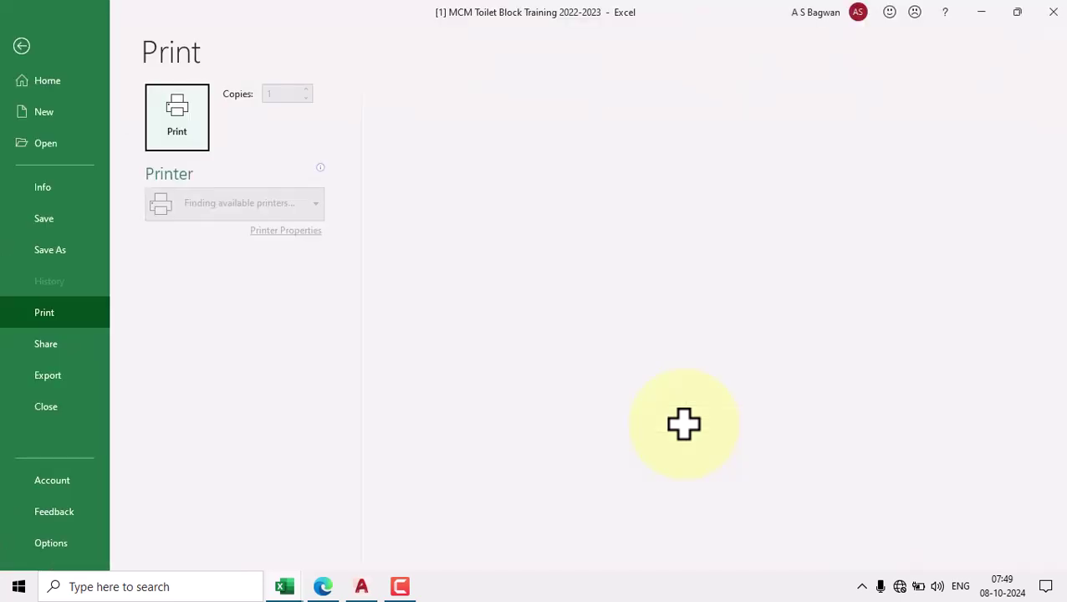
key(Escape)
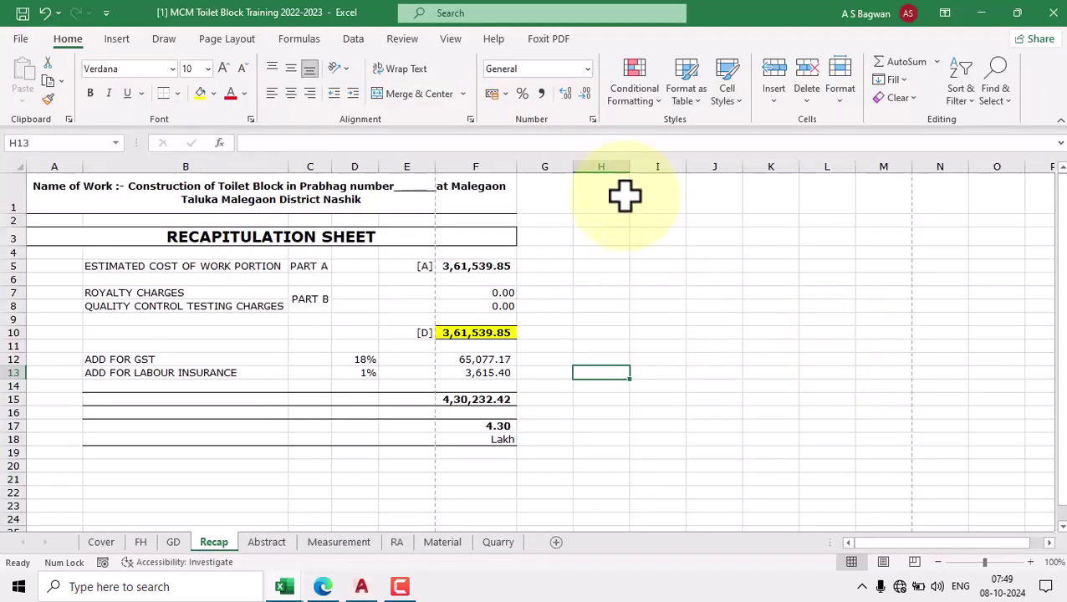
click(257, 166)
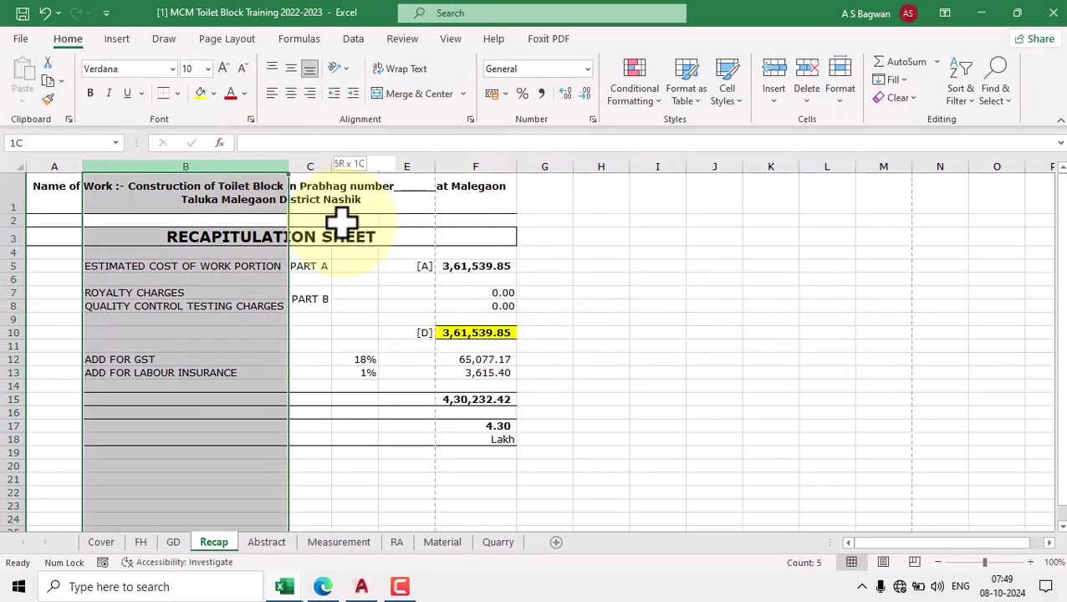
drag(294, 201, 528, 254)
double_click(515, 167)
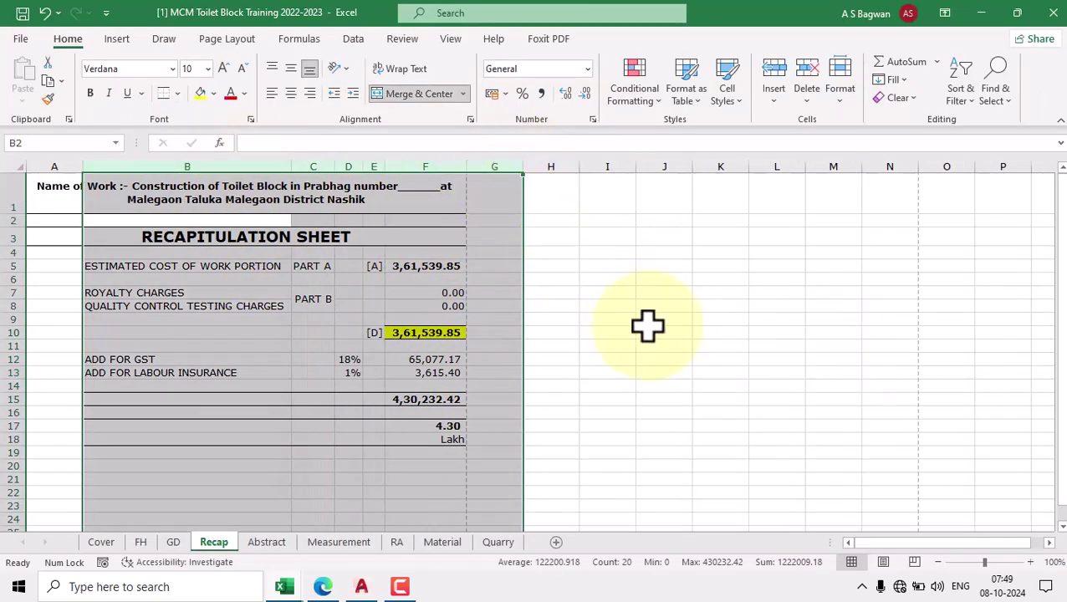
click(648, 323)
key(ctrl+p)
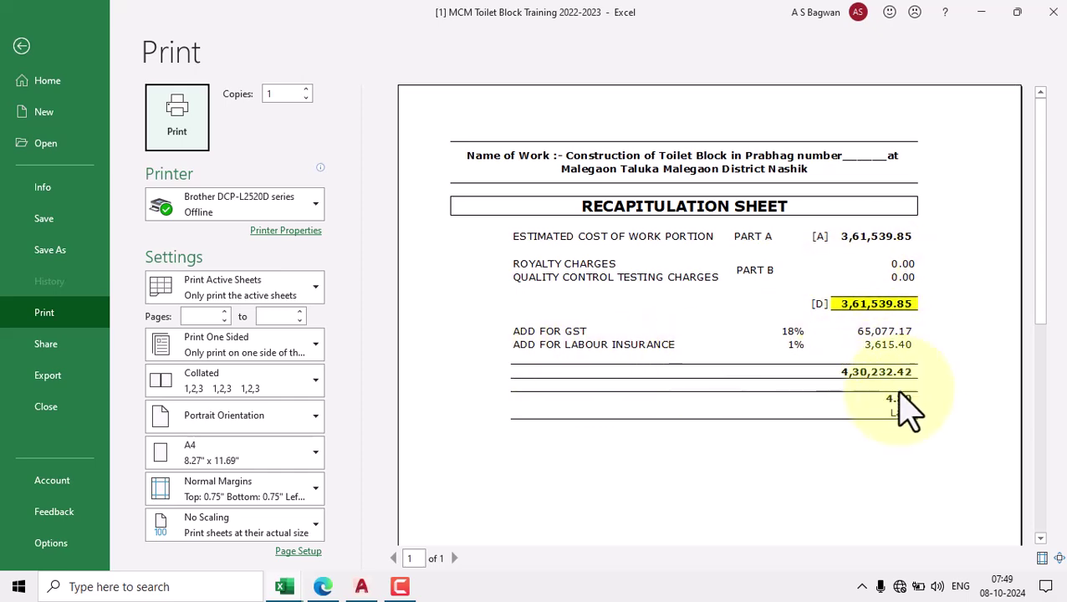
key(Escape)
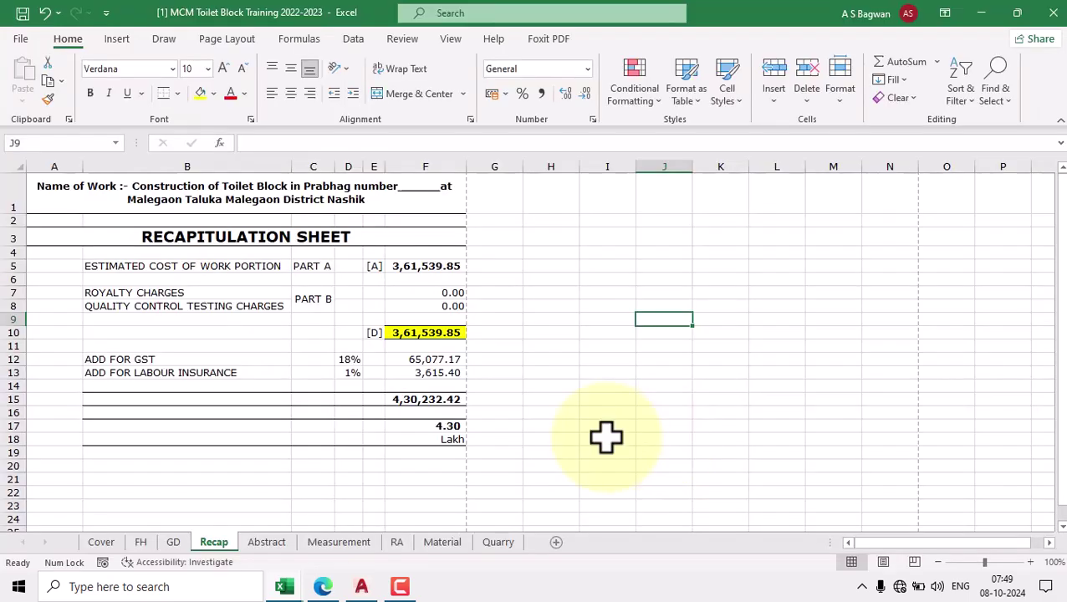
Reference the base amounts' letters beside the GST and labour insurance rates, with =$E$10 in C12 and =$E$5 in C13.
click(313, 360)
text(=)
click(374, 333)
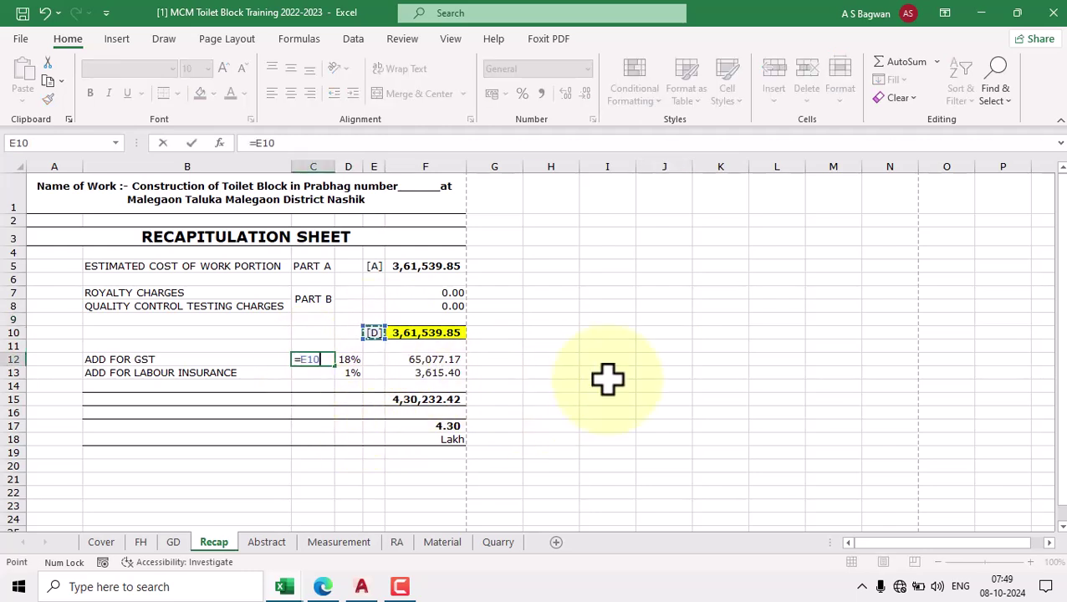
key(Return)
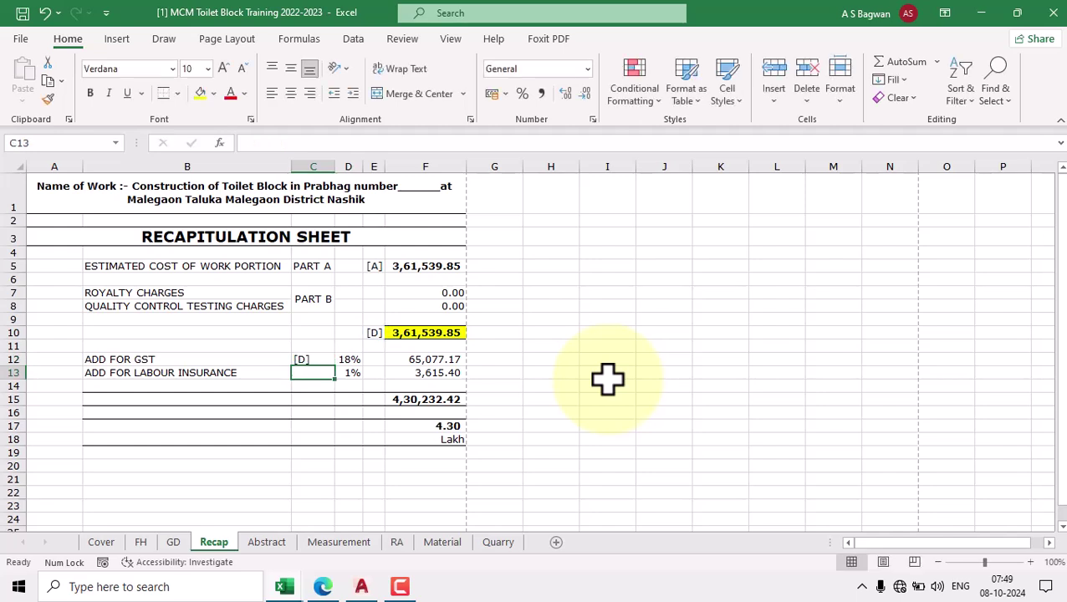
text(=)
click(373, 266)
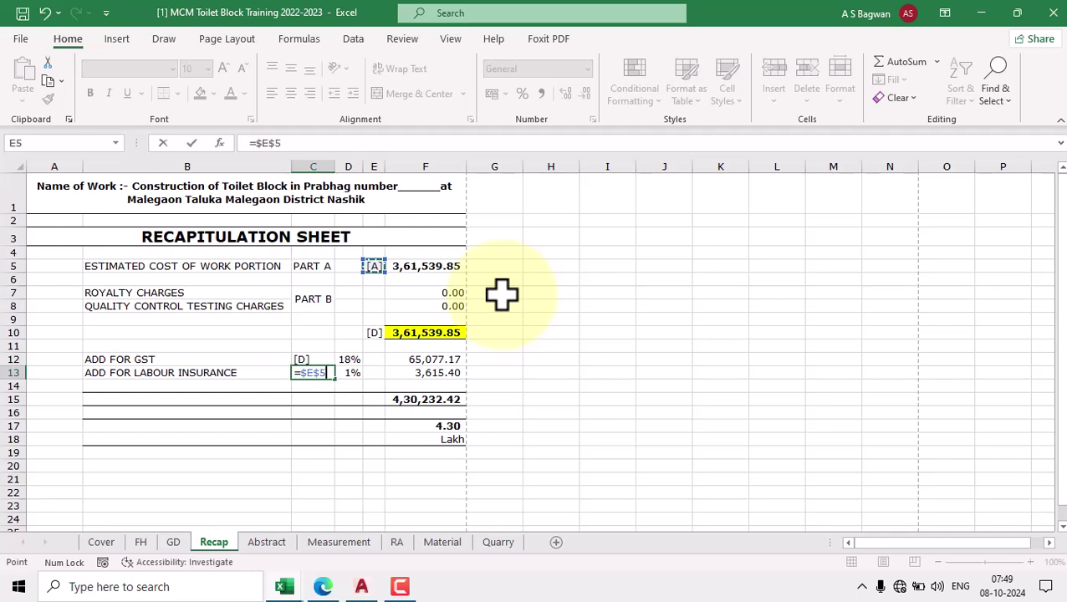
key(Return)
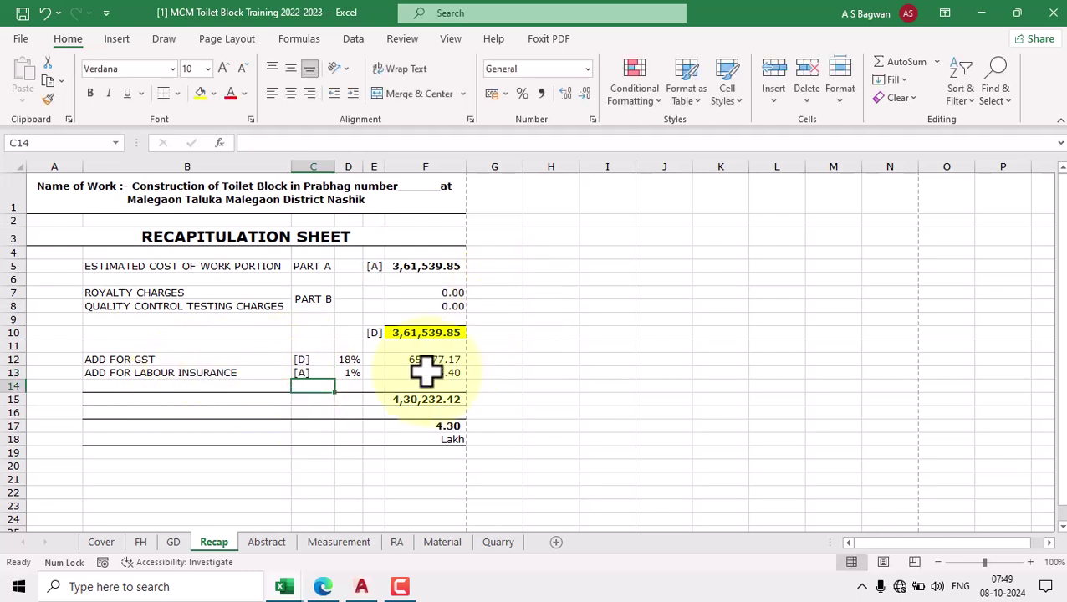
Examine the GST and labour insurance formulas in F12 and F13 against their base references and percentages.
click(303, 360)
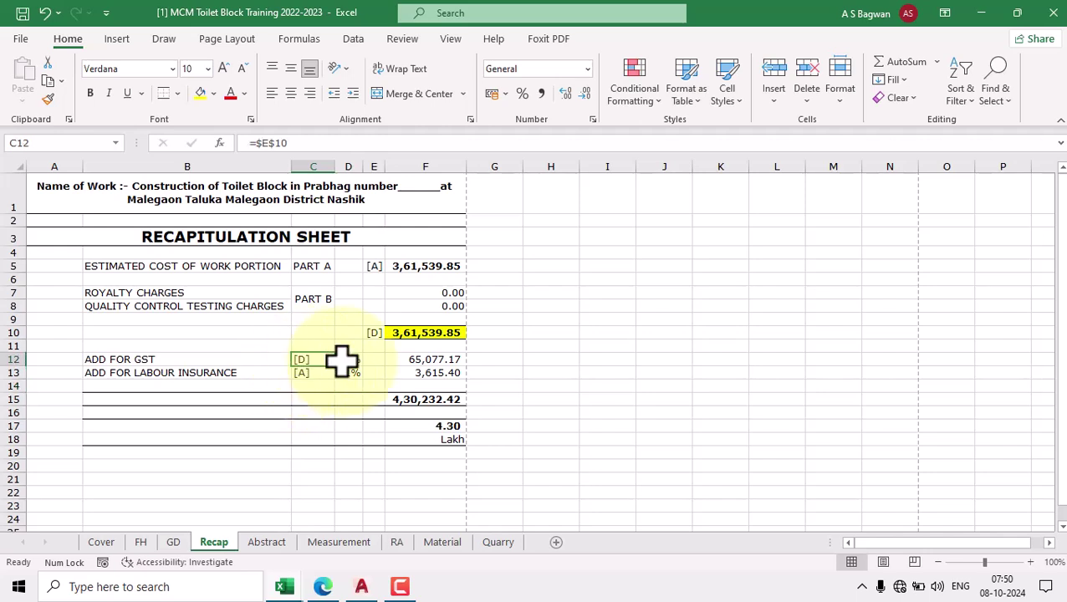
click(348, 359)
click(427, 360)
double_click(439, 358)
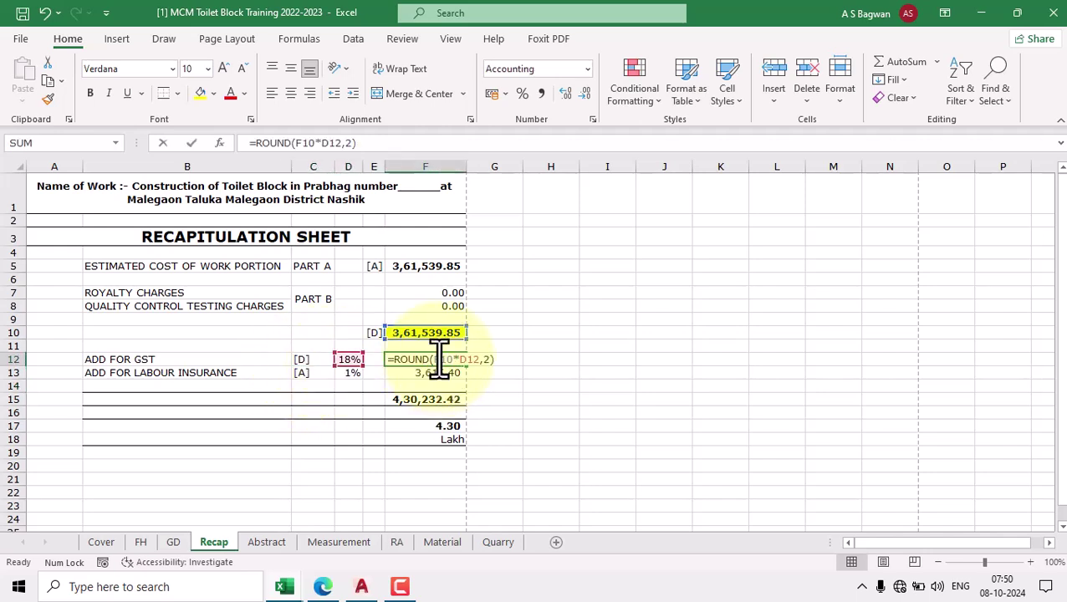
key(Escape)
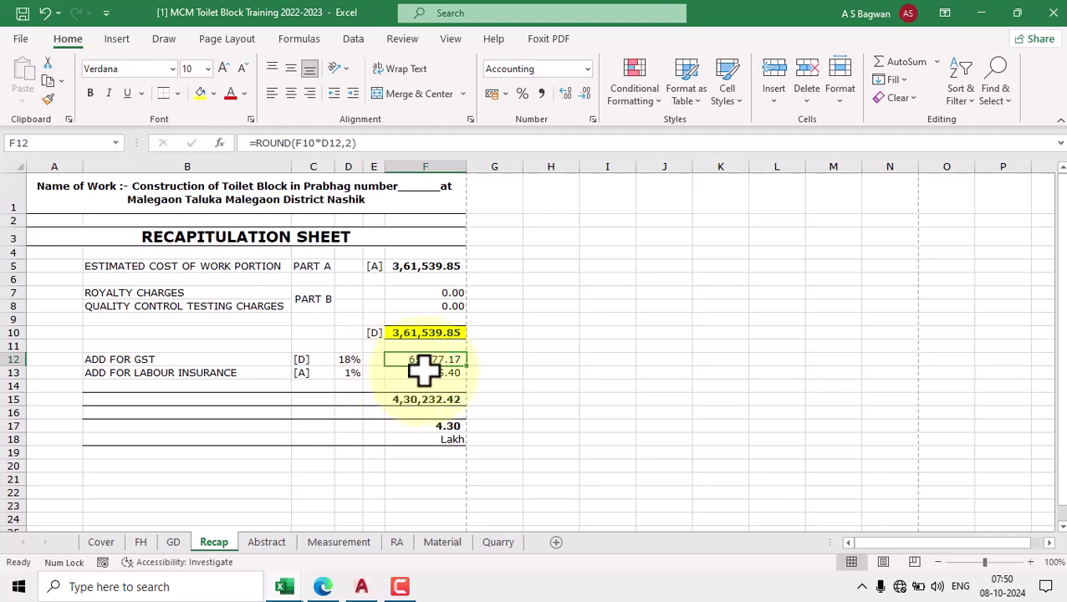
double_click(424, 373)
key(Escape)
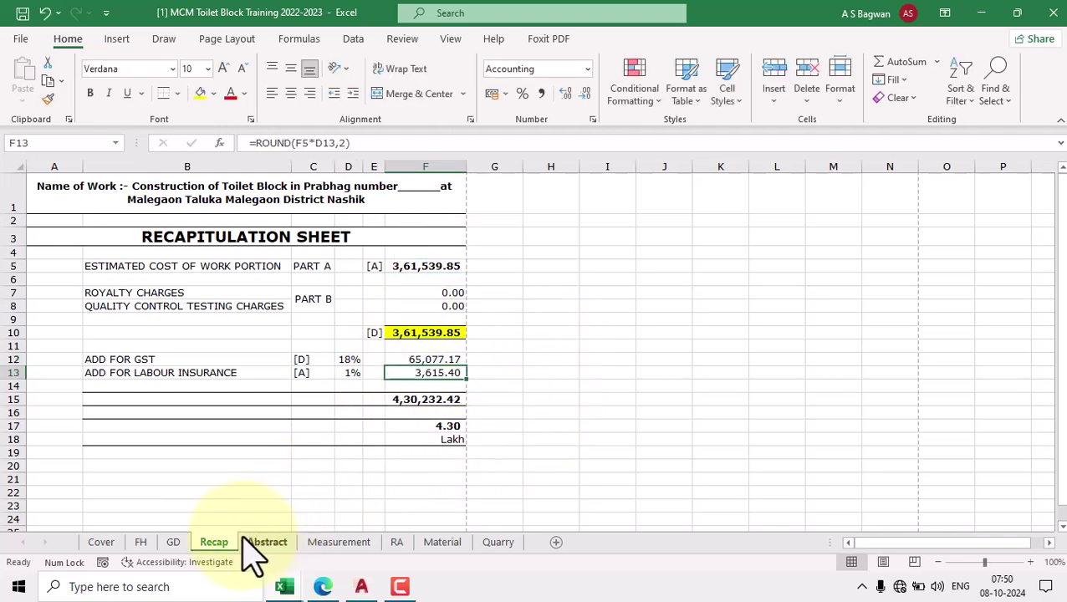
On the Cover sheet, unmerge the estimated cost row A33:H33 and delete the value in A33.
click(111, 542)
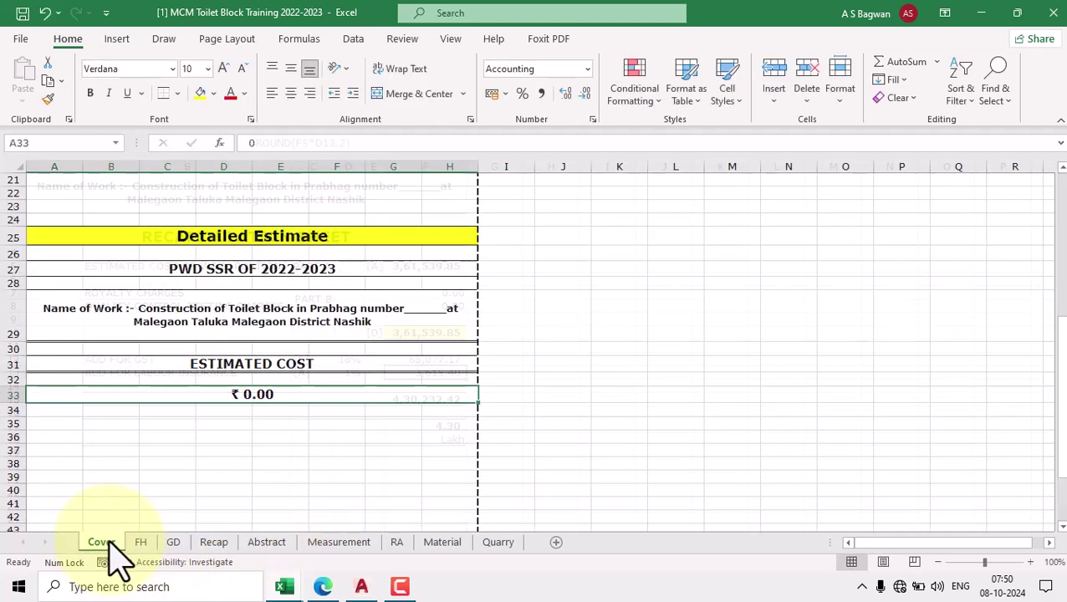
click(343, 435)
click(280, 393)
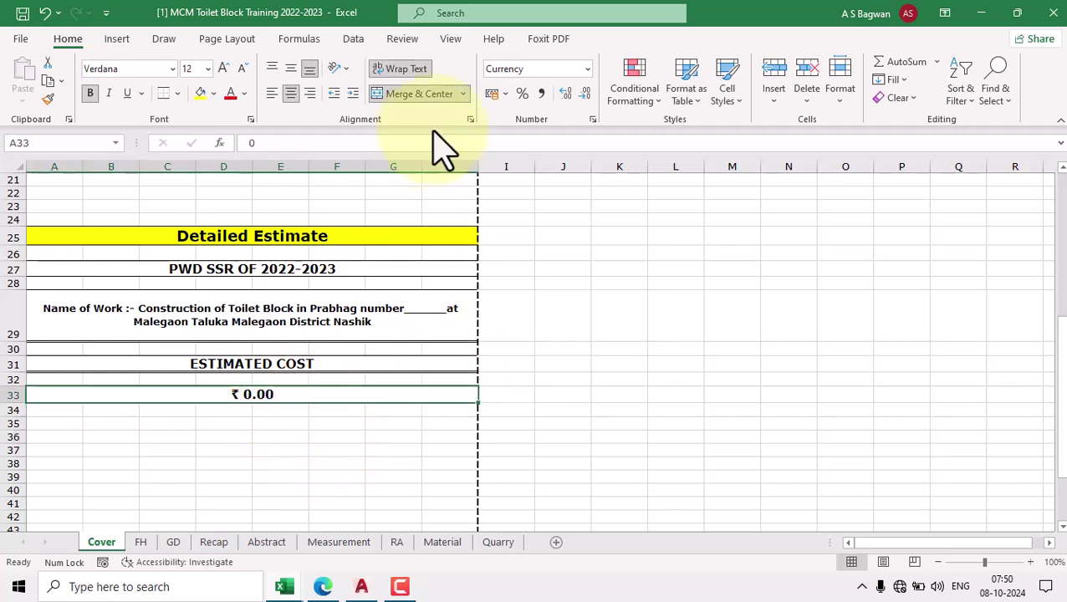
click(416, 94)
drag(223, 437, 177, 428)
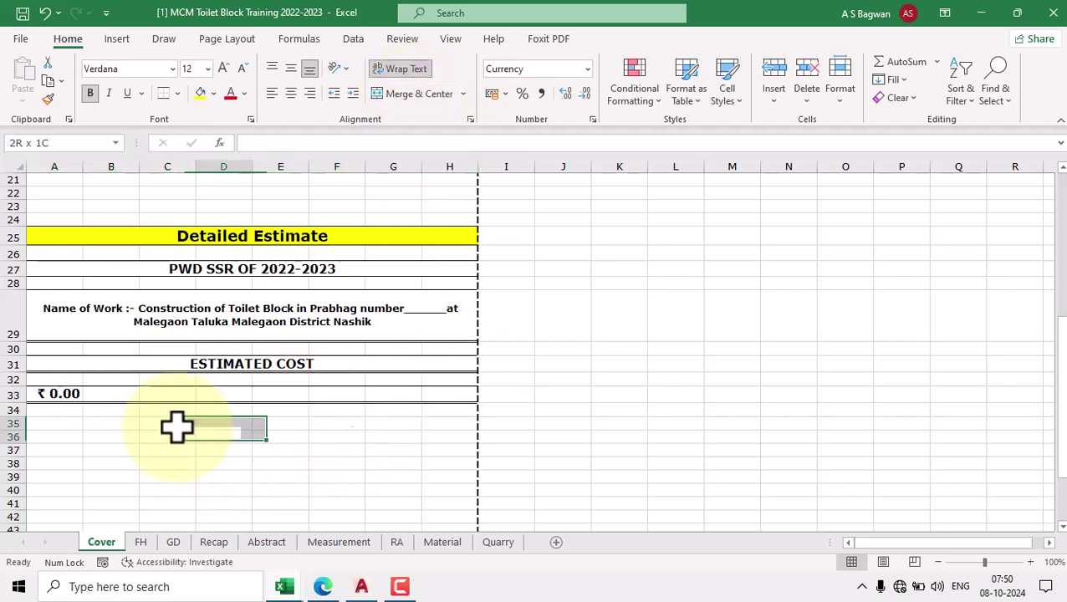
click(49, 394)
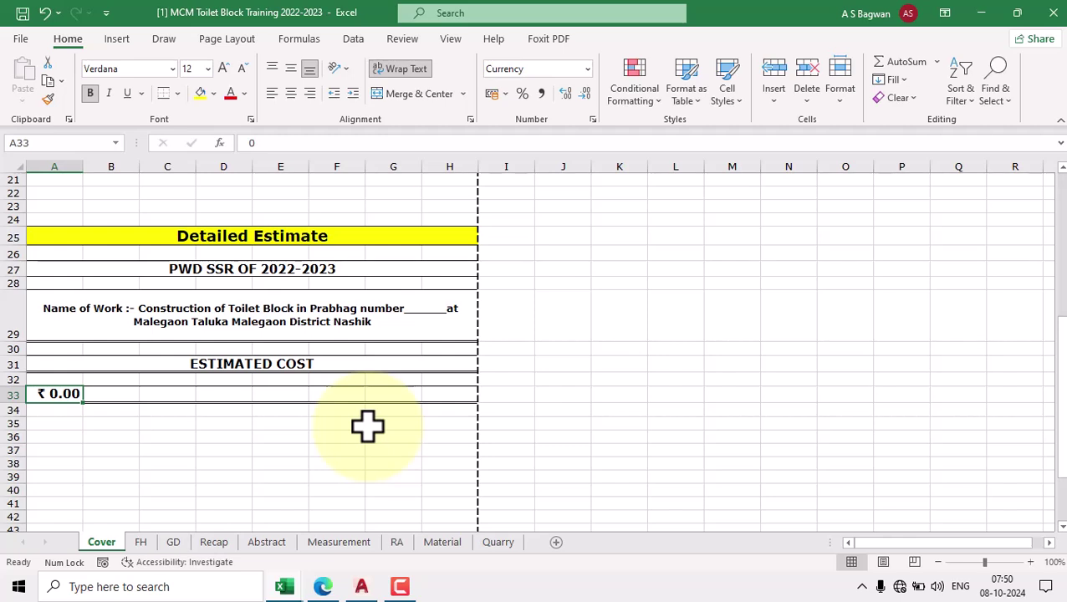
key(Delete)
click(336, 476)
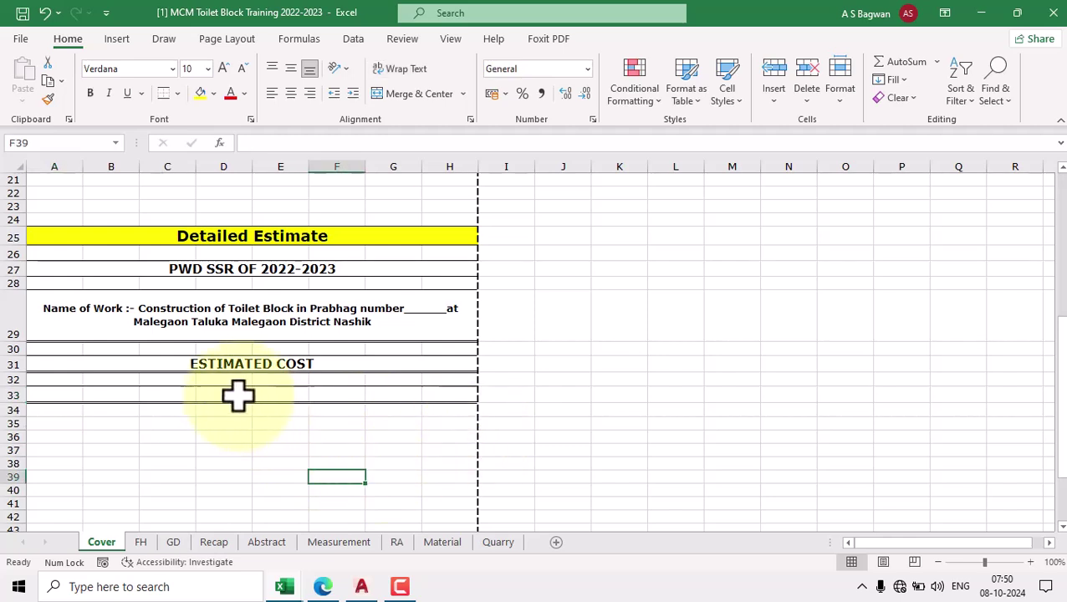
Link the estimated cost in C33 of the Cover sheet to the lakhs figure with =Recap!F17.
click(226, 398)
click(222, 411)
click(186, 393)
text(=)
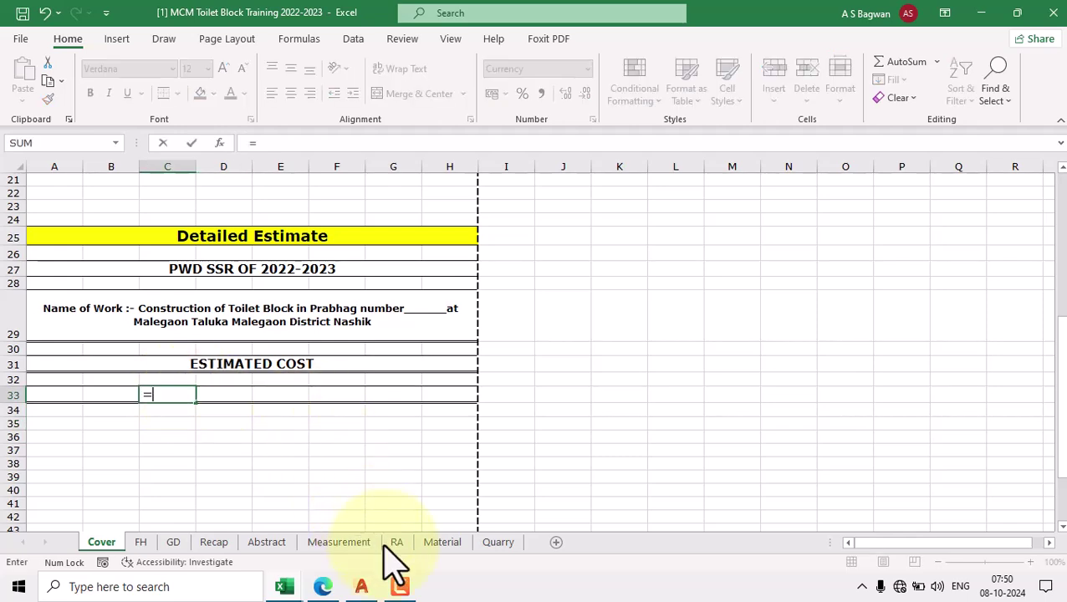
click(224, 544)
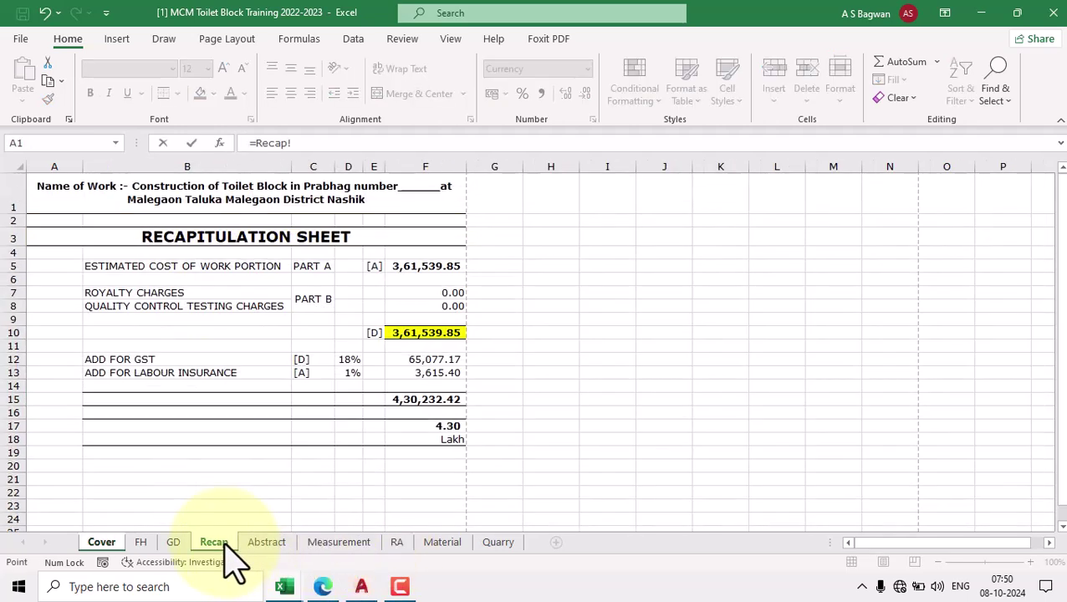
click(449, 424)
key(Return)
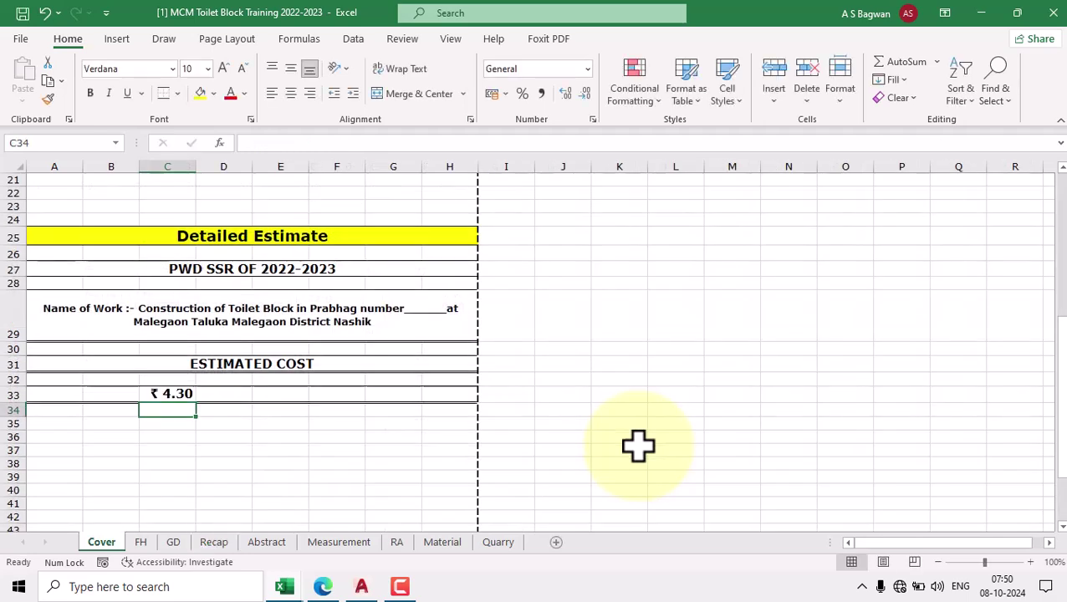
Merge and center the estimated cost across C33:D33.
click(196, 393)
drag(196, 393, 224, 394)
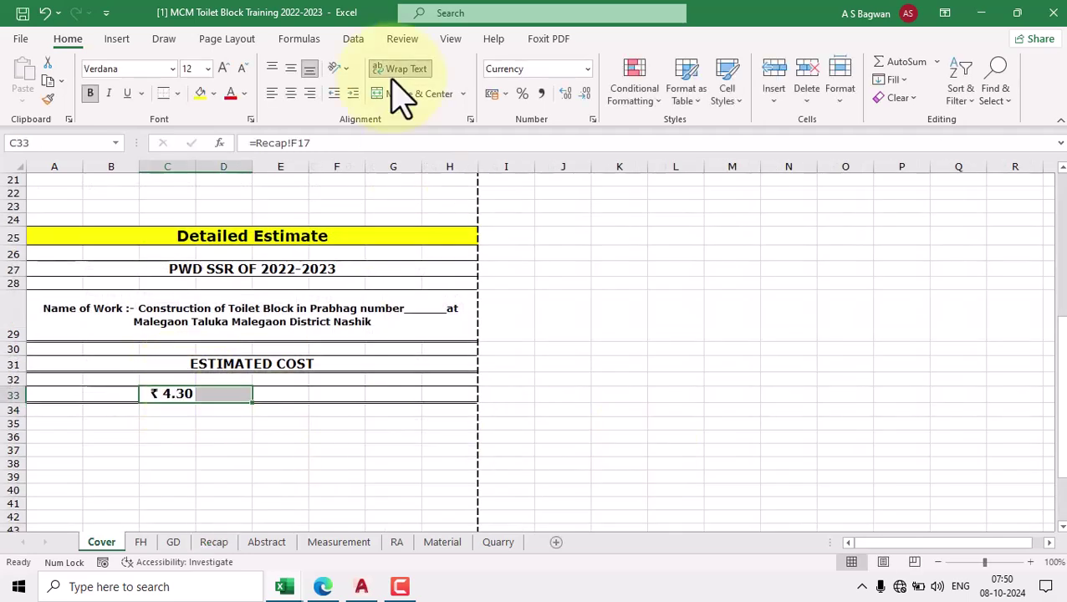
click(418, 93)
click(288, 420)
Enter the unit label LAKH in E33 beside the estimated cost.
click(281, 391)
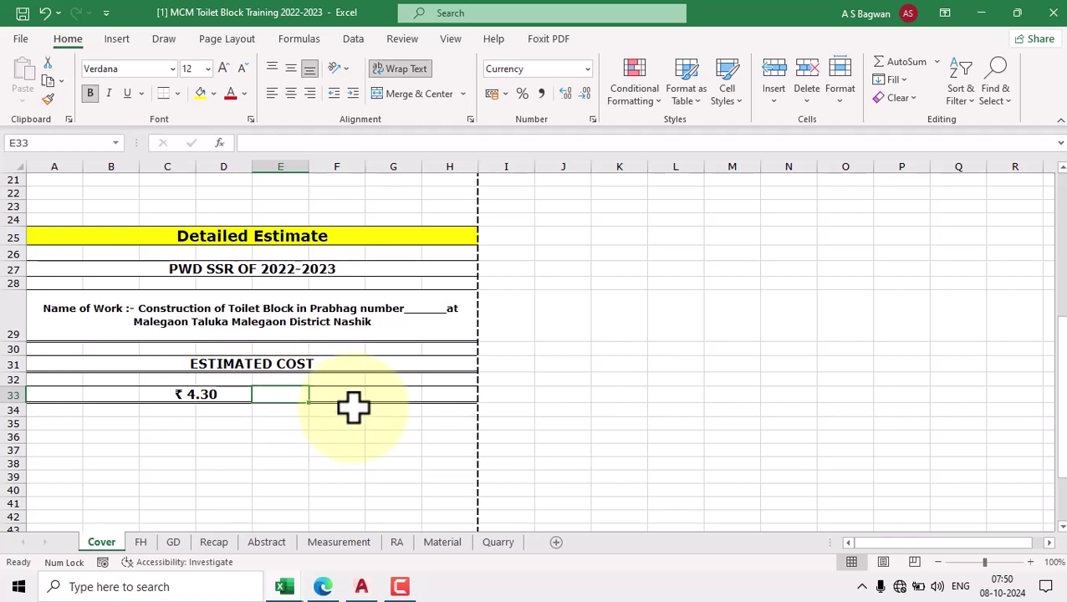
text(LA )
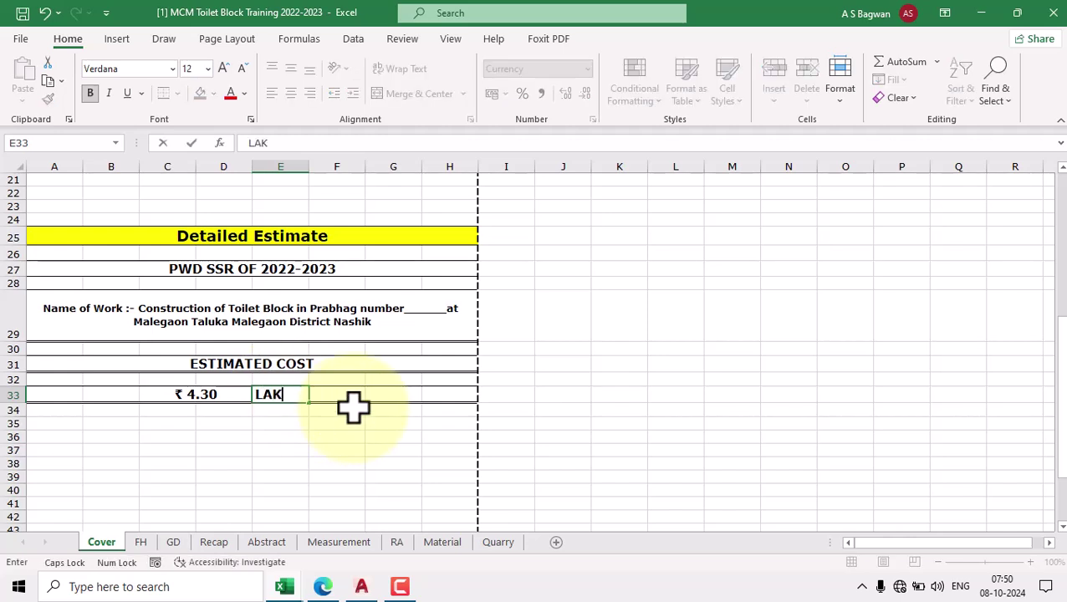
text(H)
key(Tab)
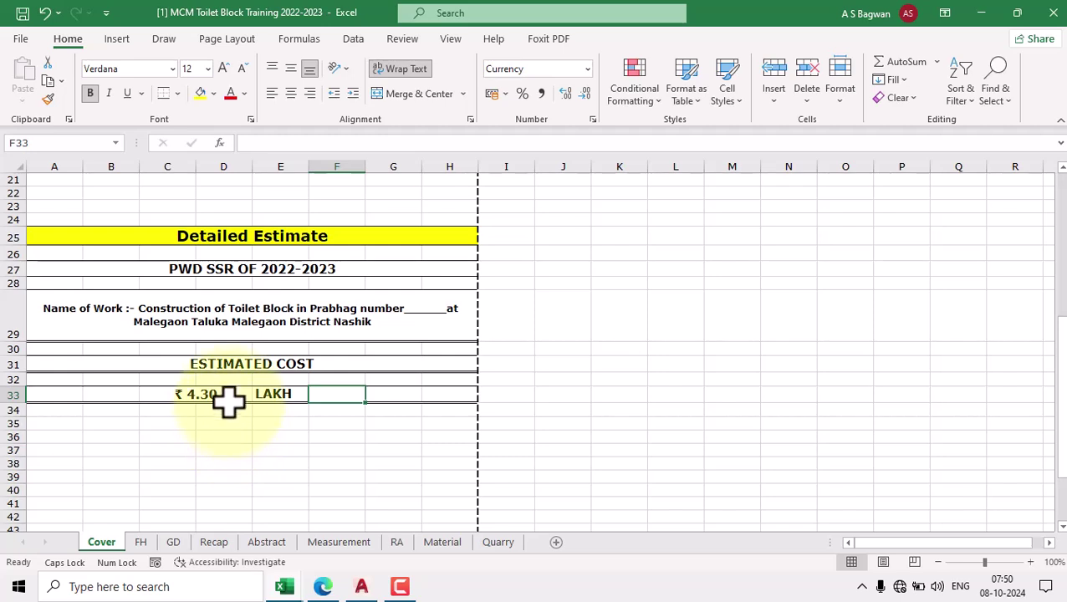
click(224, 398)
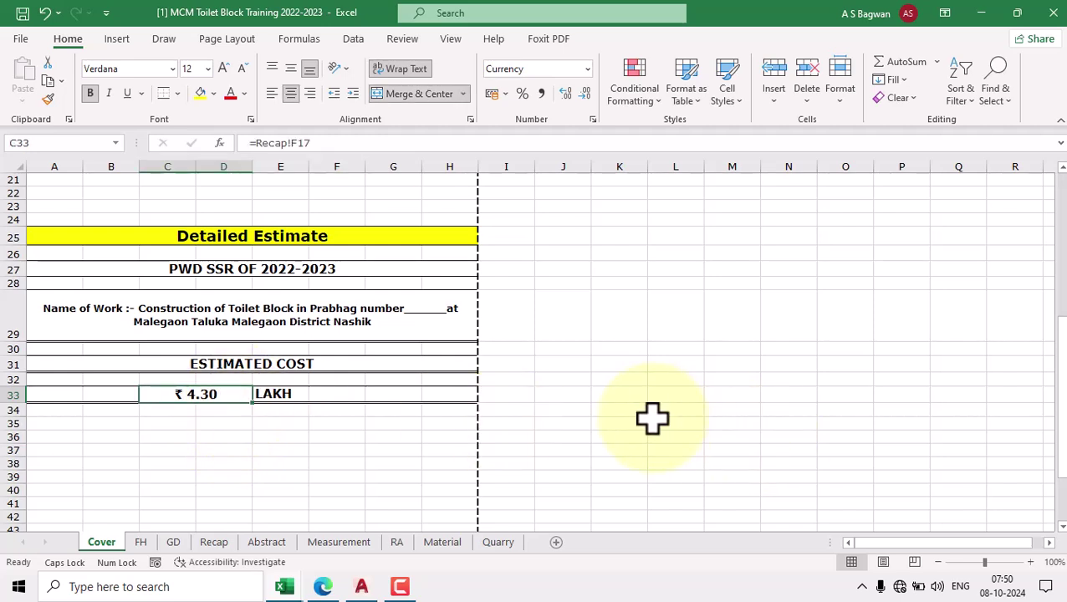
click(664, 395)
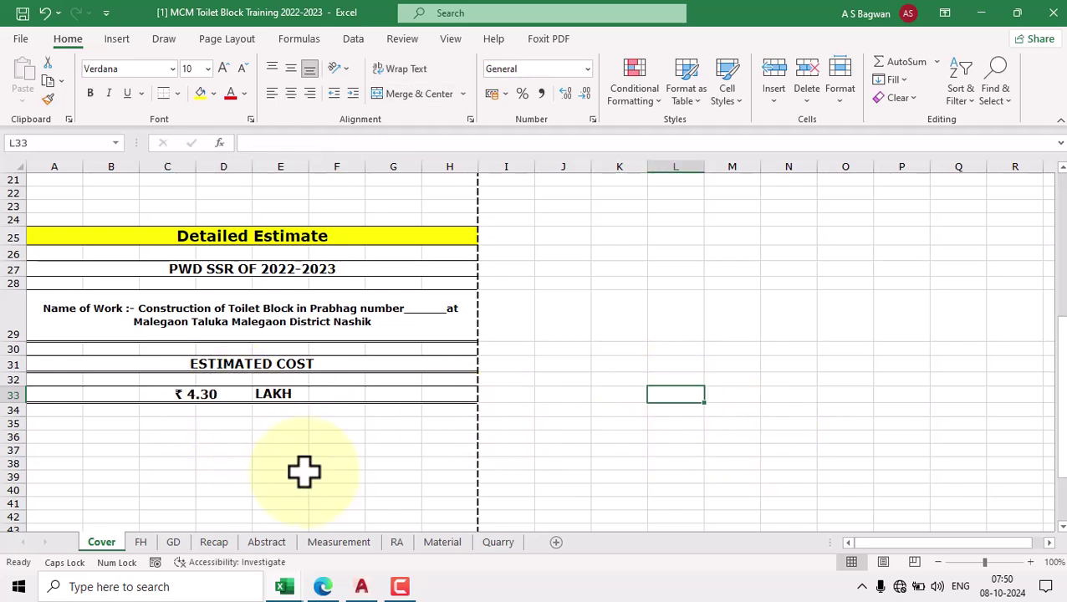
Open the FH sheet and look through its fund head fields and estimate text.
click(140, 542)
scroll(436, 326, up, 8)
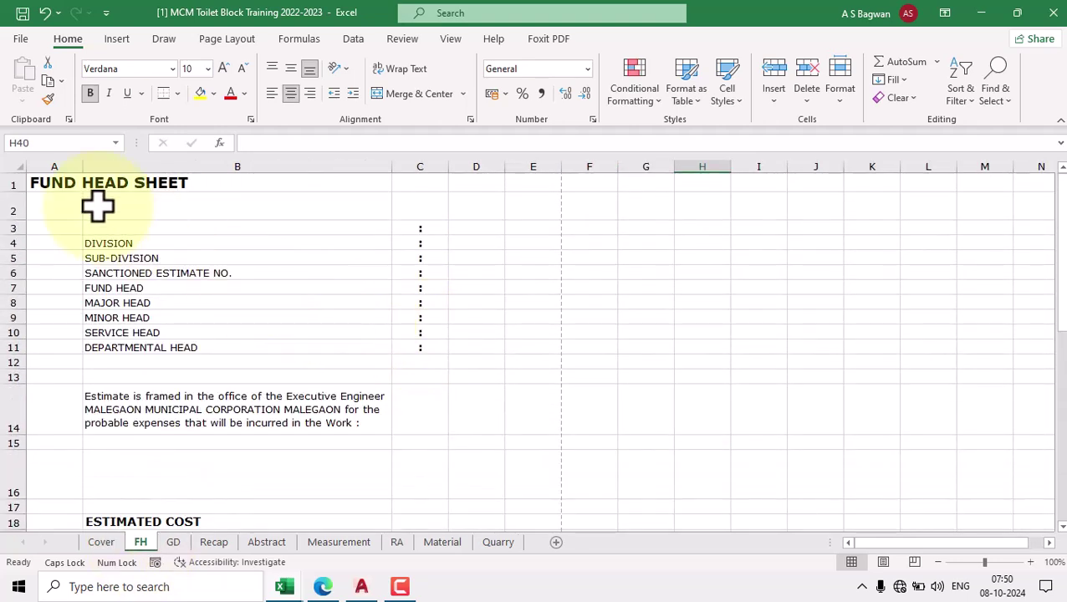
scroll(263, 335, down, 3)
scroll(371, 343, up, 3)
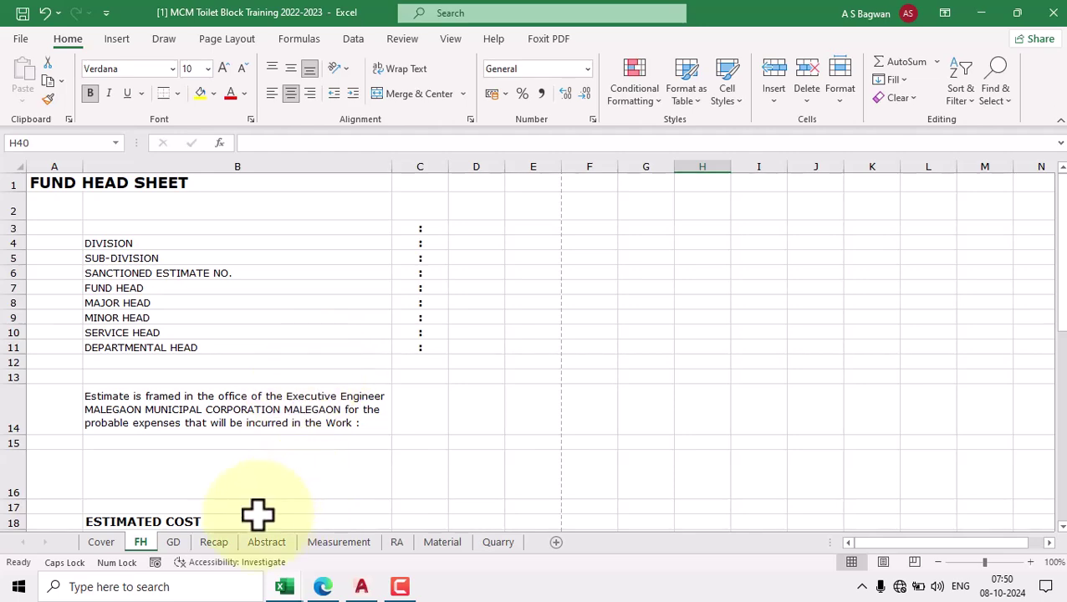
Make the Lakh unit label in F18 of the Recap sheet bold.
click(173, 544)
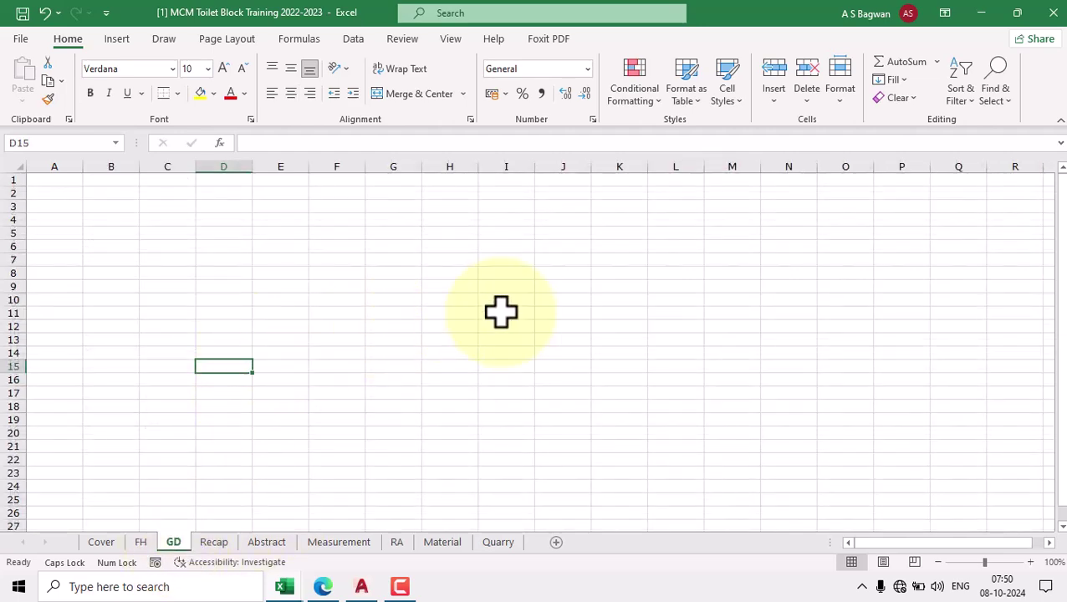
click(214, 542)
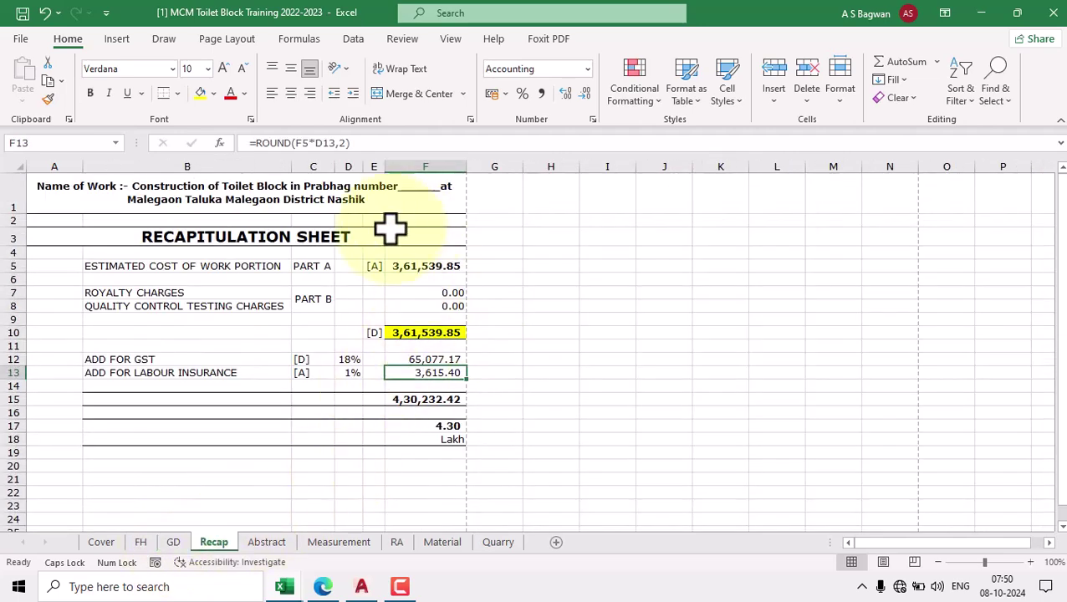
scroll(476, 362, down, 1)
scroll(478, 363, up, 2)
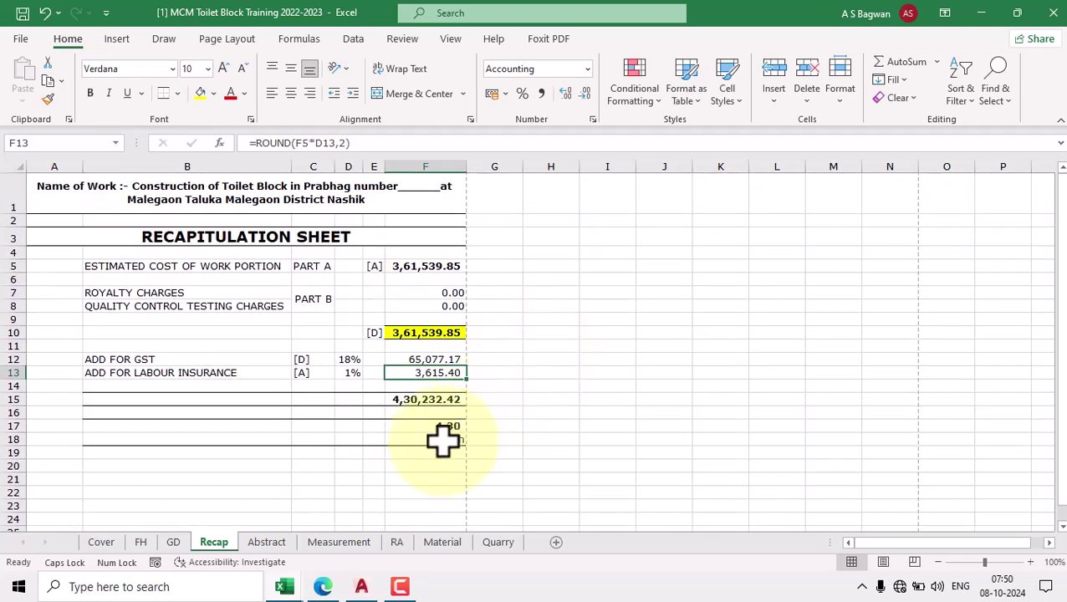
click(443, 441)
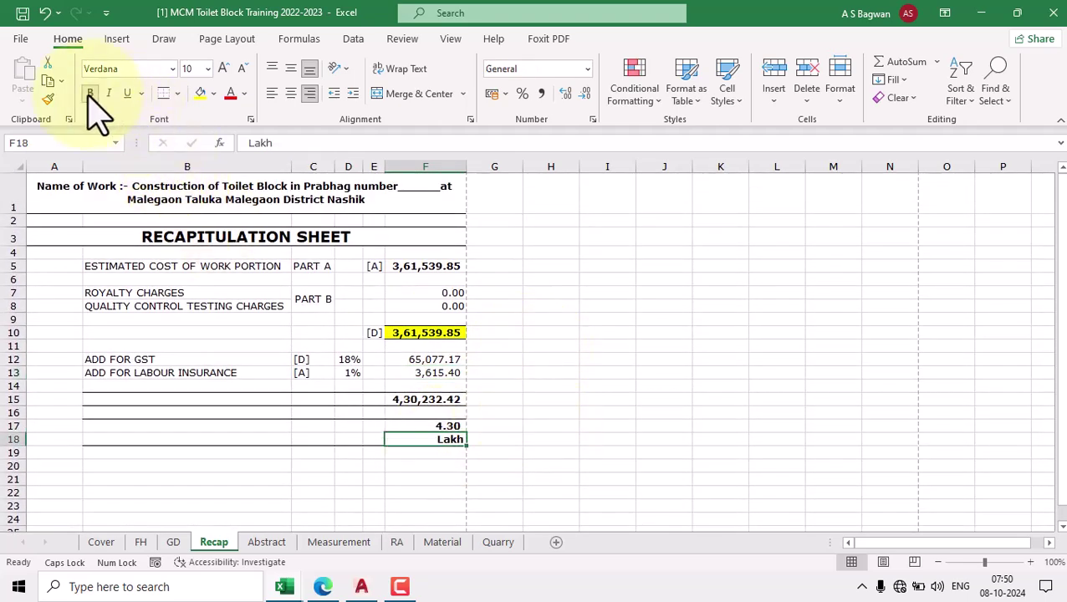
Review the Abstract, Measurement, RA, Material and Quarry sheets in turn, checking their upper sections.
click(267, 543)
scroll(502, 359, up, 5)
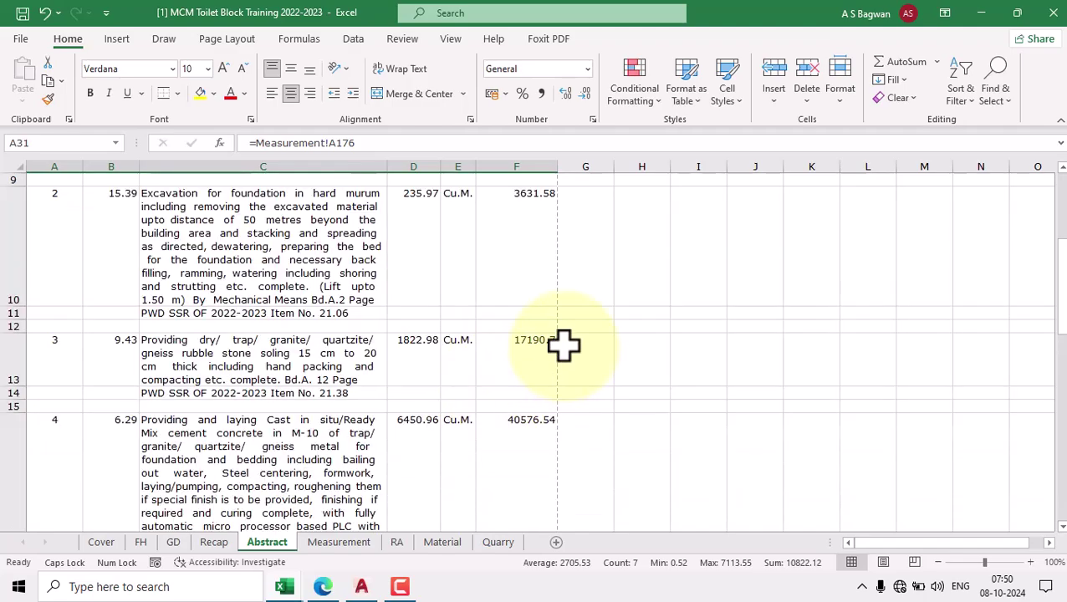
click(564, 345)
click(337, 542)
scroll(464, 362, up, 10)
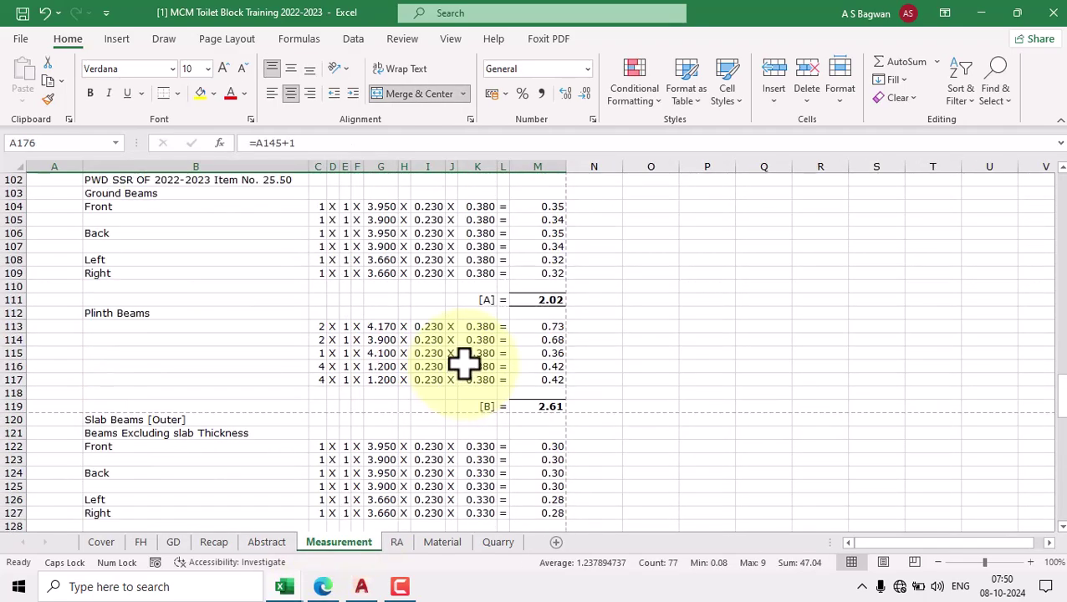
scroll(464, 362, up, 12)
click(401, 545)
scroll(483, 452, up, 10)
scroll(502, 377, up, 10)
click(442, 542)
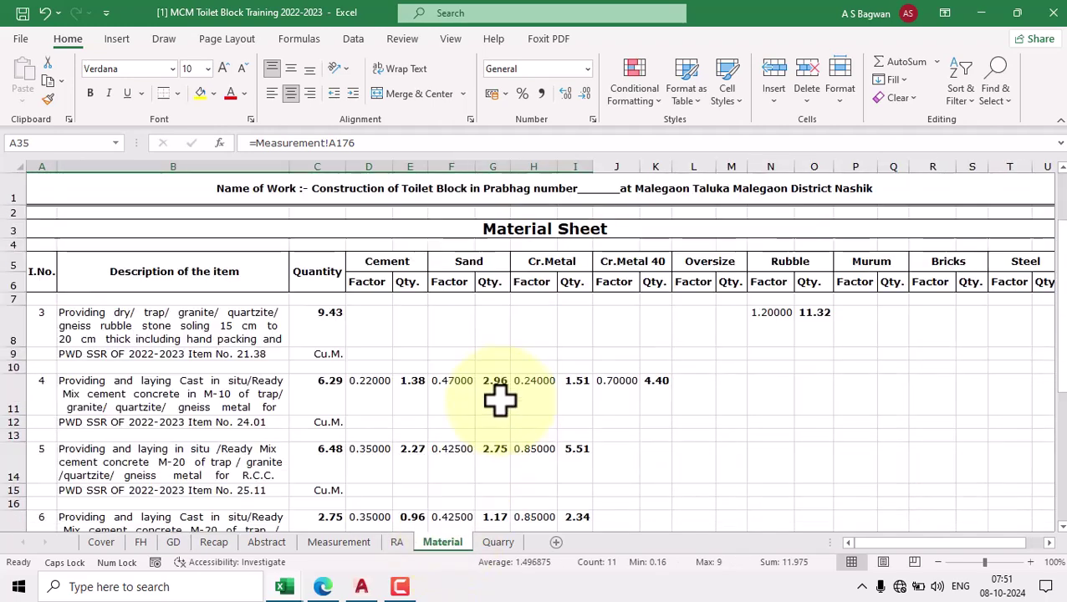
click(499, 543)
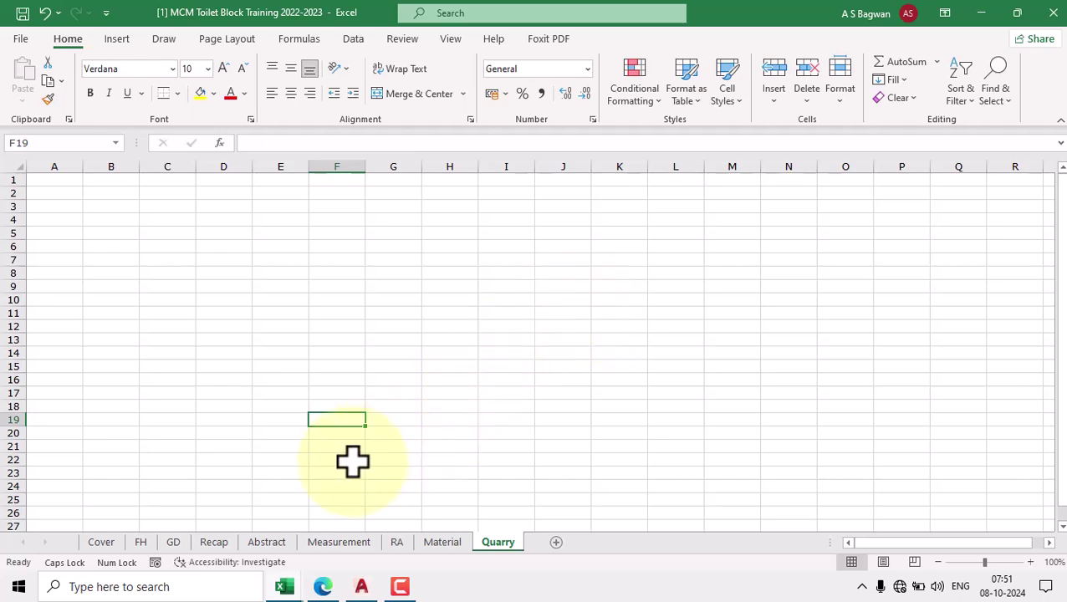
Start a PDF export from the Cover sheet and set it to publish the entire workbook.
click(101, 541)
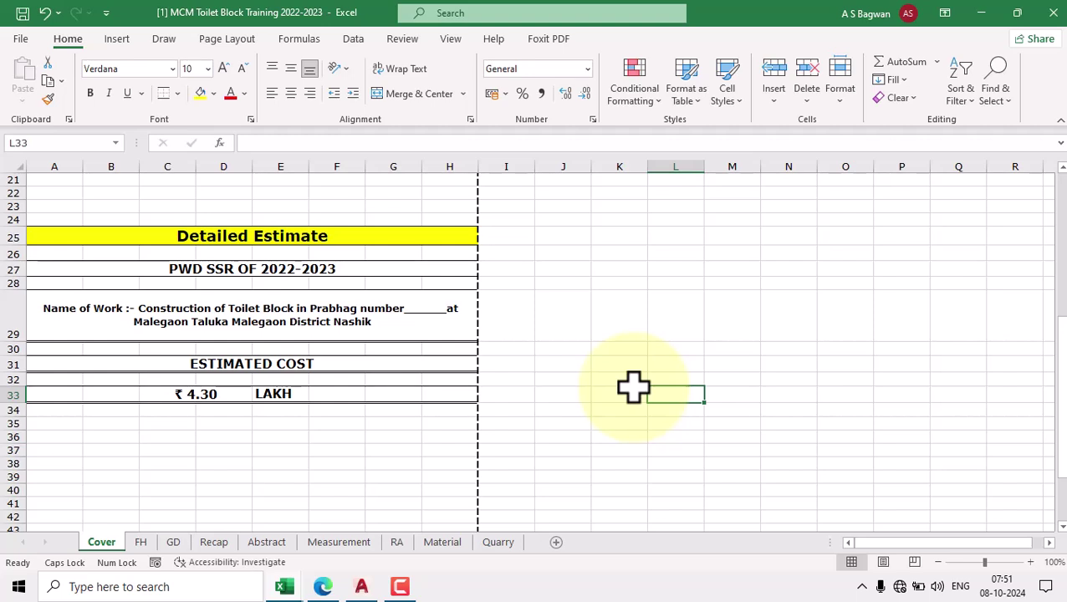
key(ctrl+p)
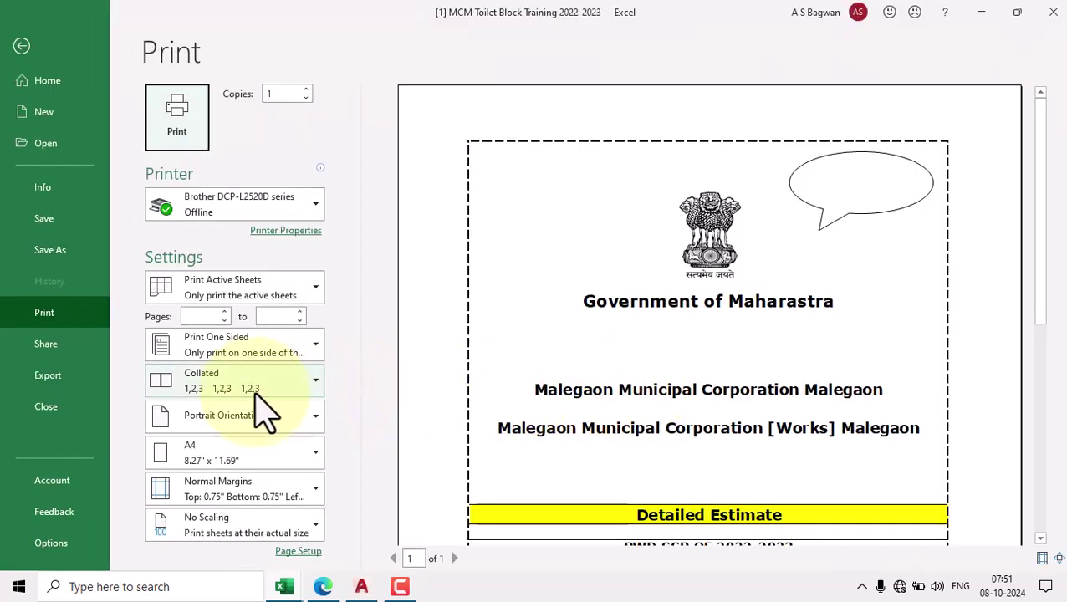
click(50, 381)
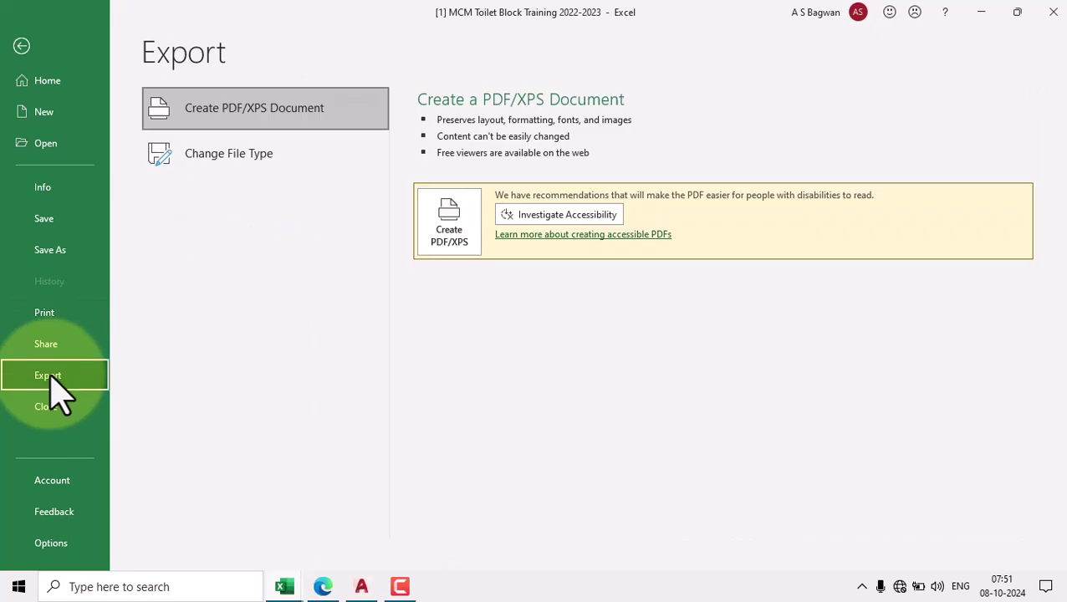
click(441, 245)
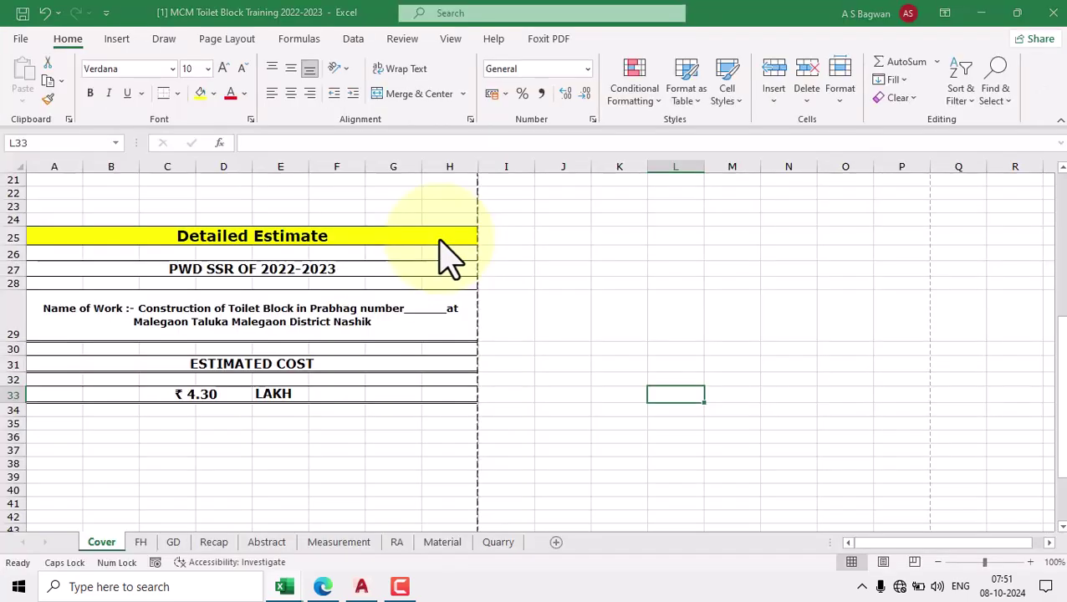
click(380, 401)
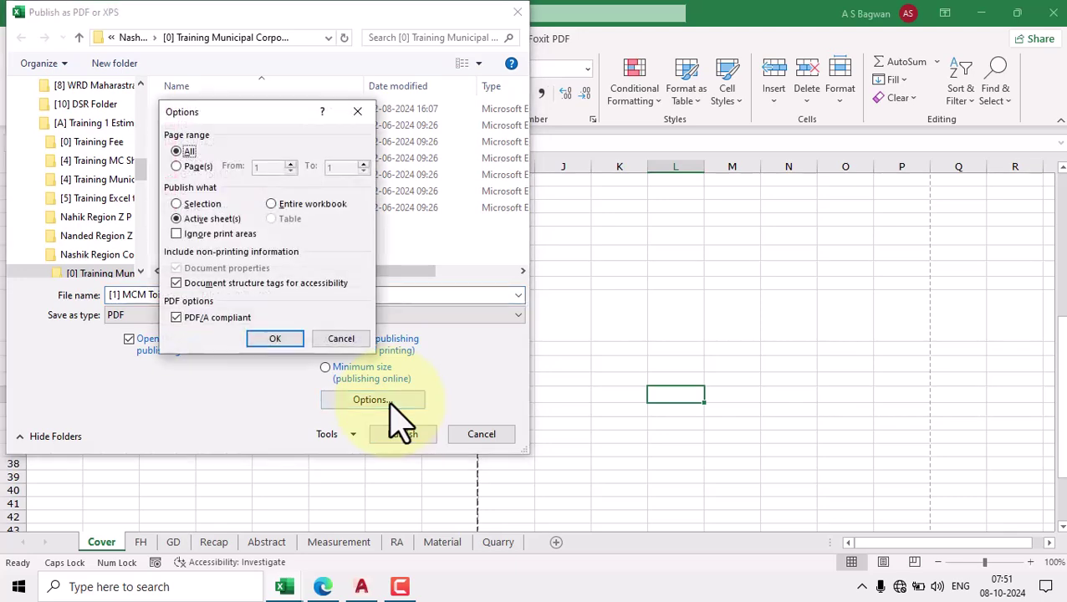
click(277, 341)
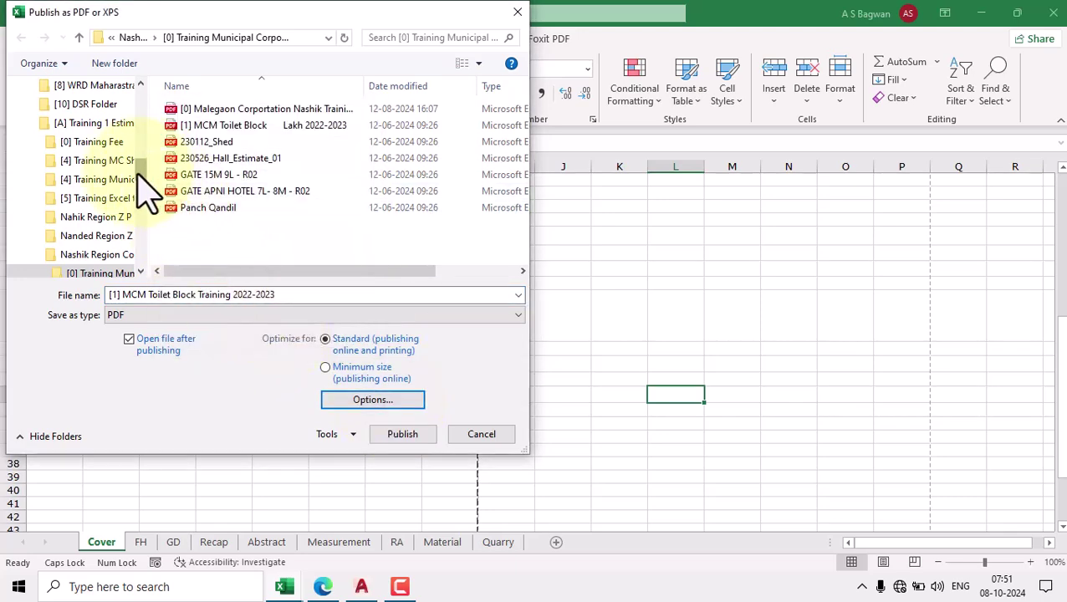
Publish the PDF to the Desktop as [1] MCM Toilet Block Training 2022-2023.
drag(139, 176, 137, 92)
click(75, 120)
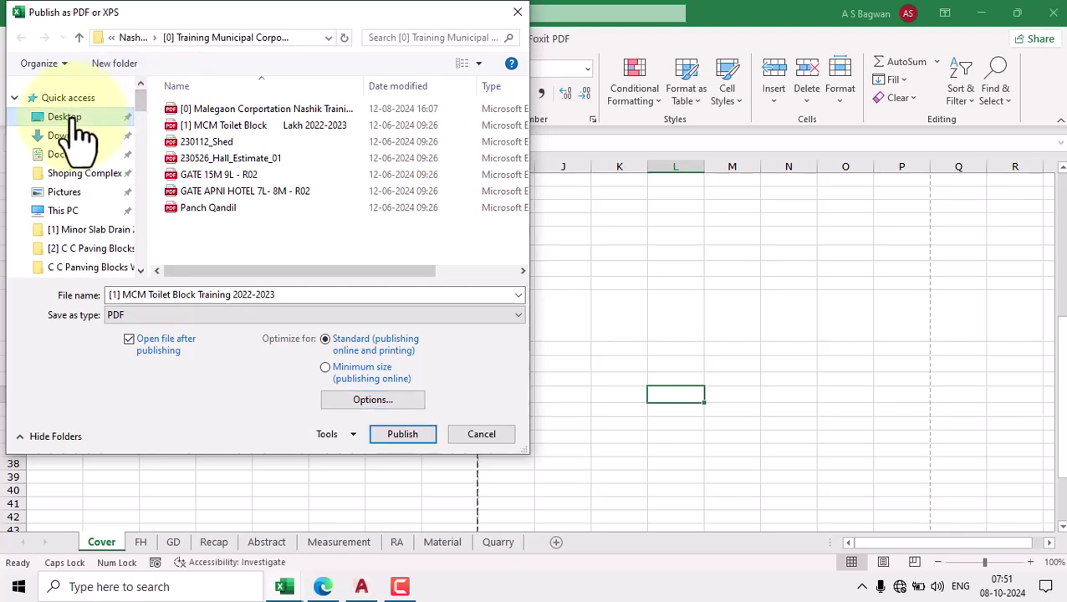
click(400, 434)
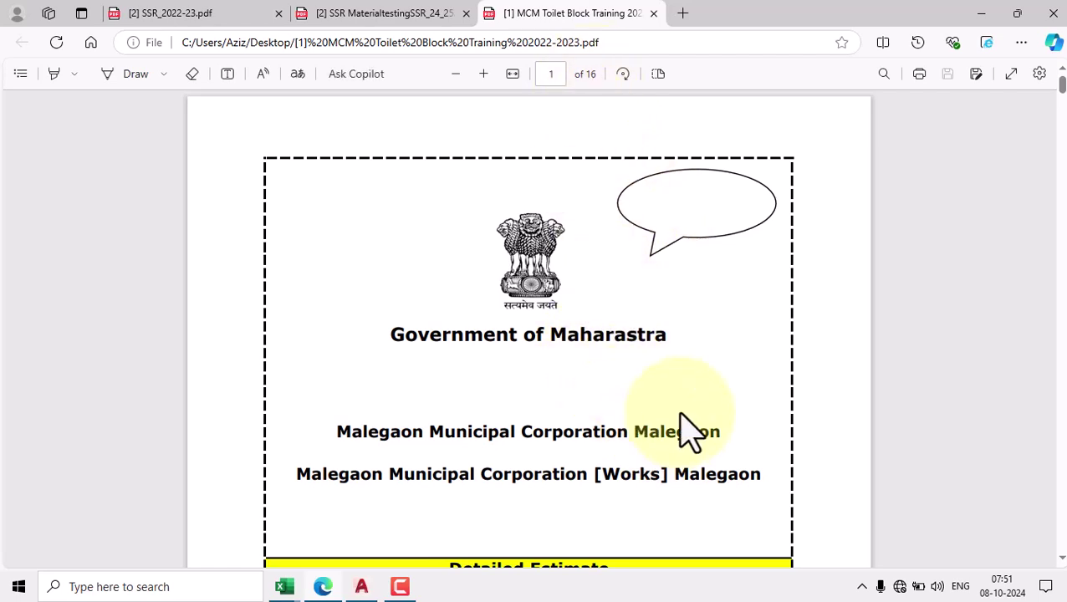
Examine the cover, fund head and recapitulation pages of the published PDF.
scroll(684, 431, down, 3)
scroll(681, 416, down, 3)
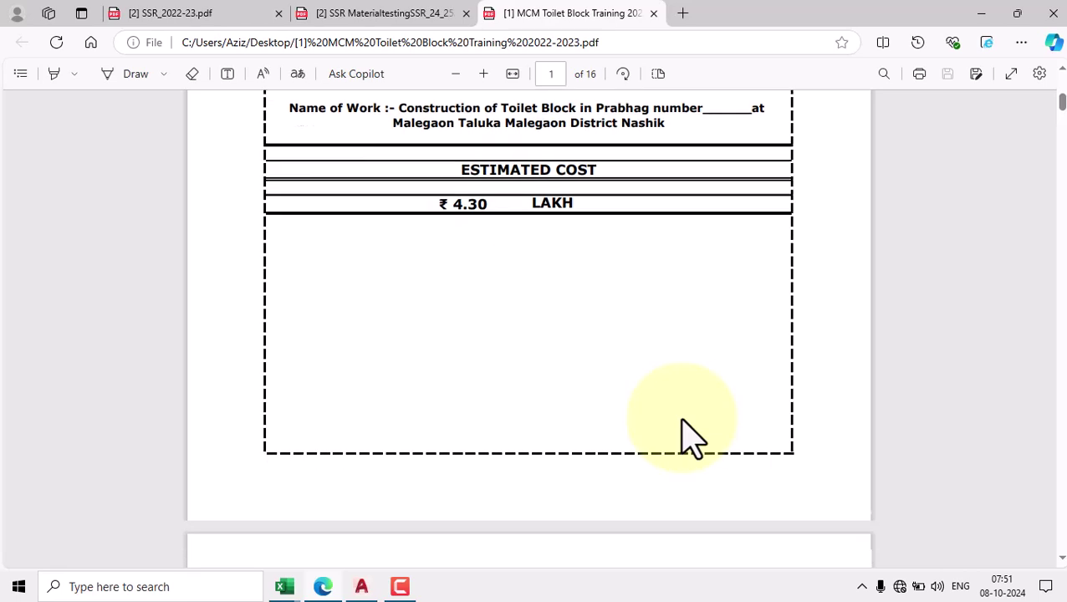
scroll(688, 435, down, 5)
scroll(687, 412, down, 3)
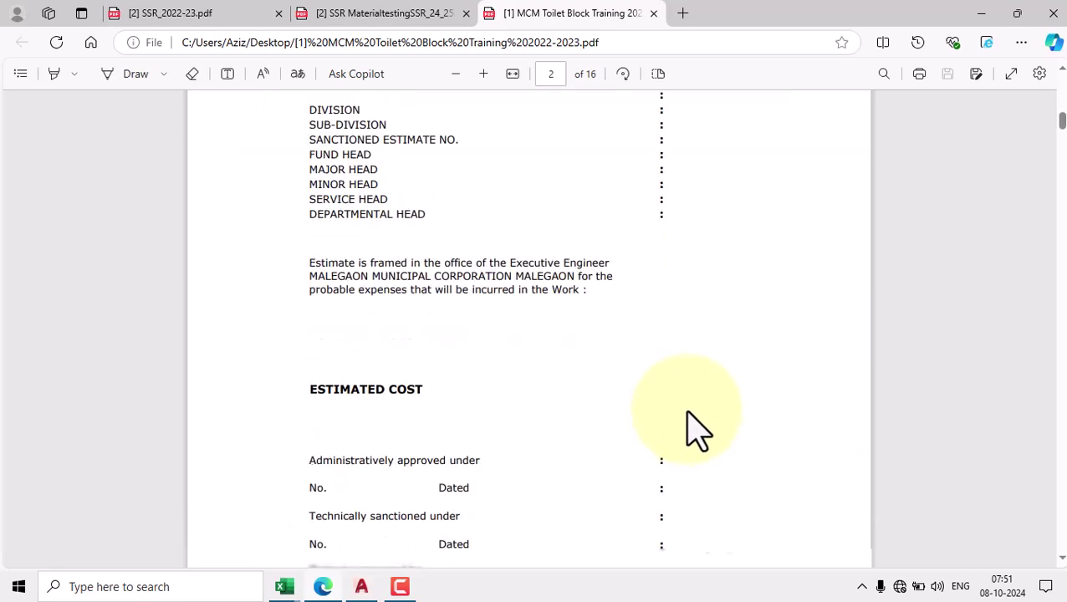
scroll(688, 427, up, 5)
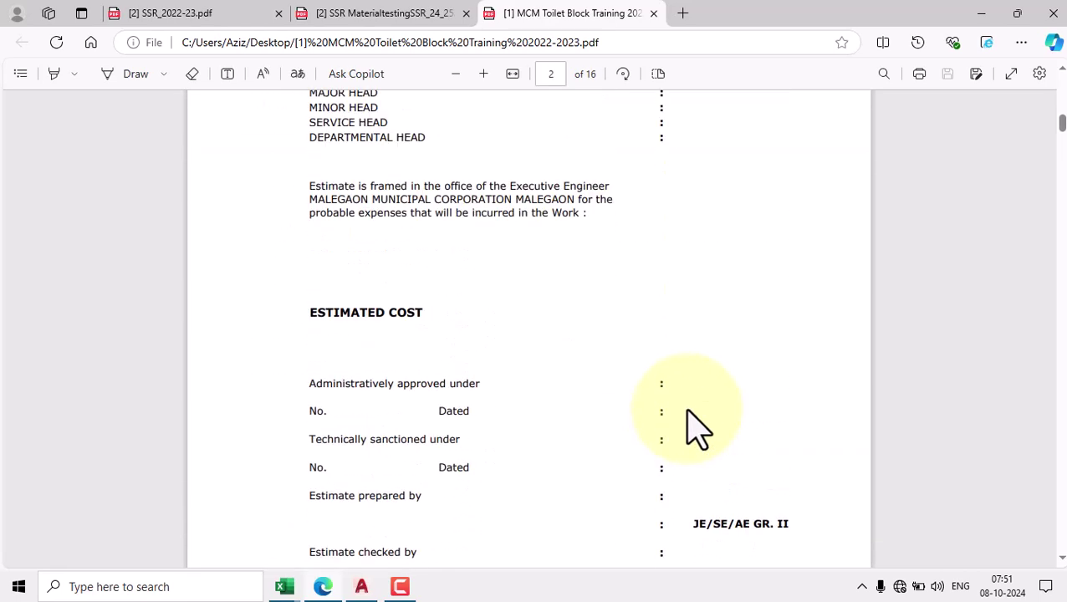
scroll(688, 427, down, 5)
scroll(687, 418, down, 5)
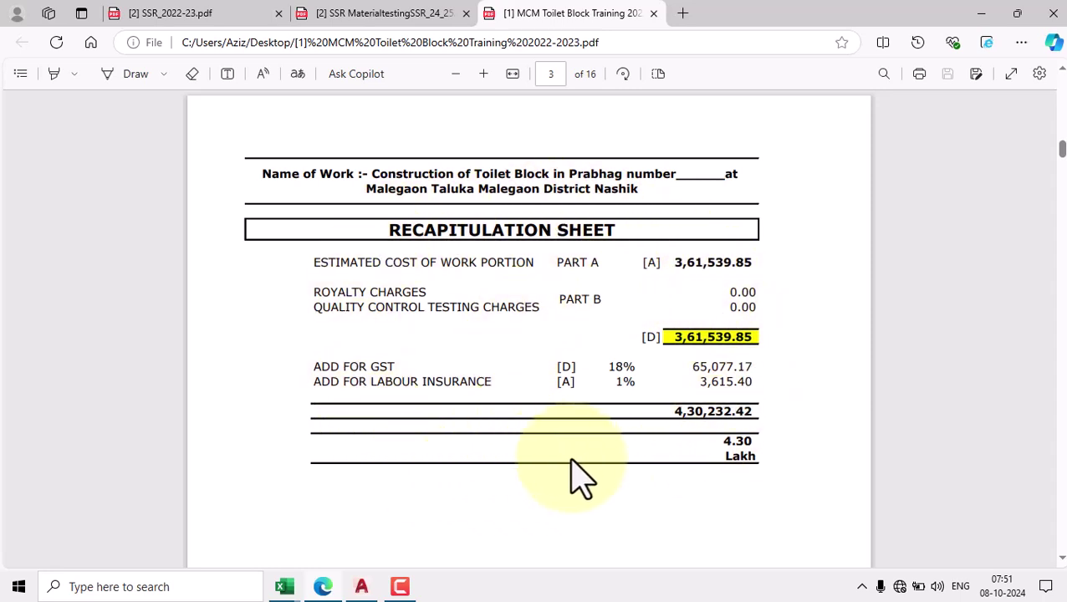
Read through the Abstract Sheet and Measurement Sheet pages of the published PDF.
scroll(606, 451, down, 10)
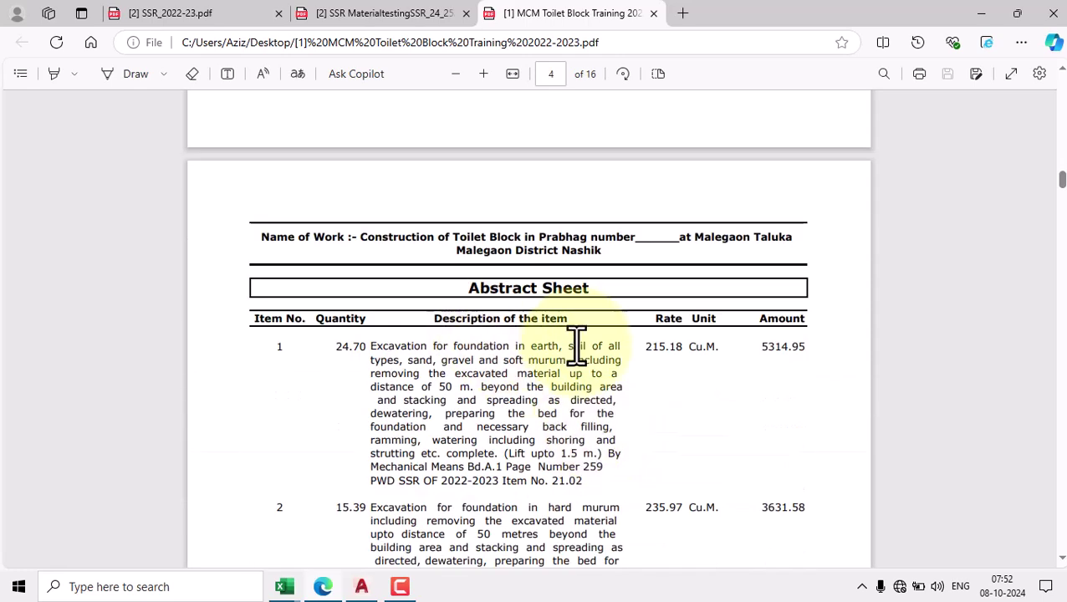
scroll(583, 351, down, 15)
scroll(579, 360, down, 8)
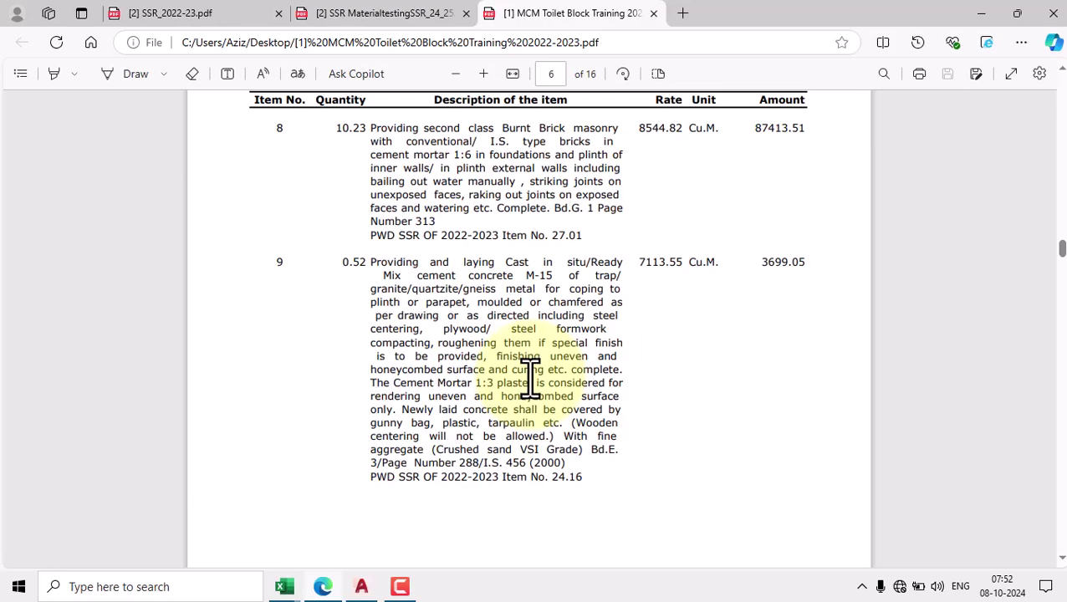
scroll(535, 393, down, 10)
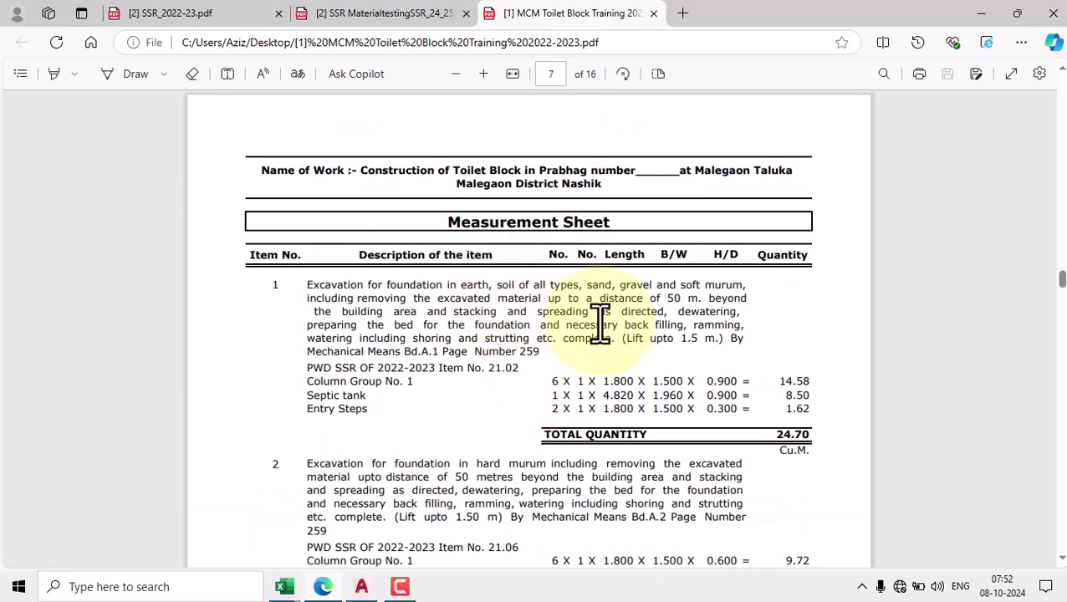
scroll(600, 326, down, 15)
scroll(600, 349, down, 15)
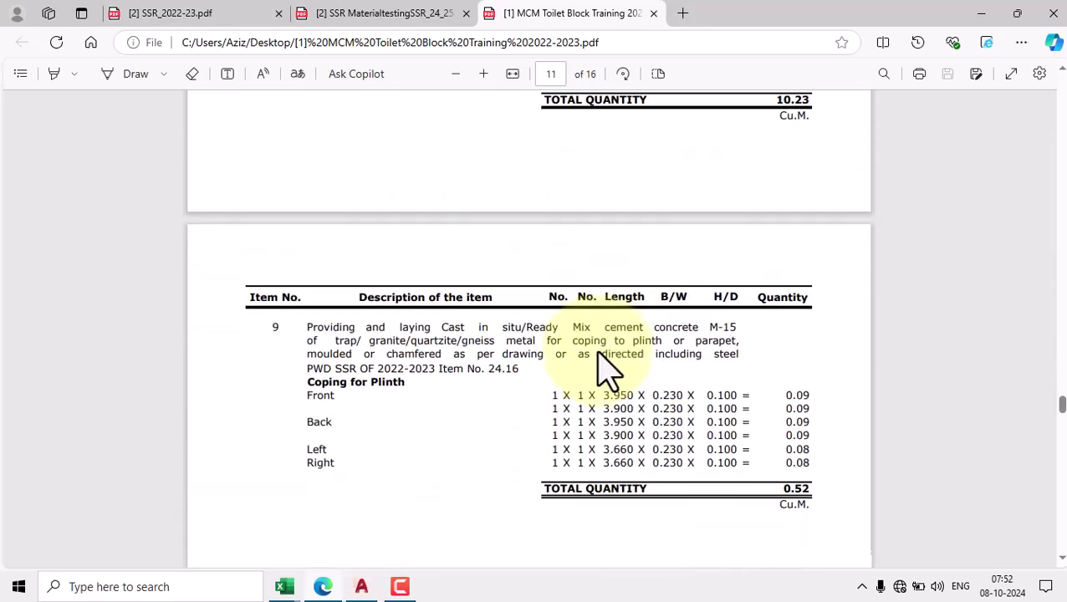
scroll(598, 351, down, 3)
Check the rate analysis and material pages through the end of the PDF, and return to the first page.
scroll(653, 351, down, 10)
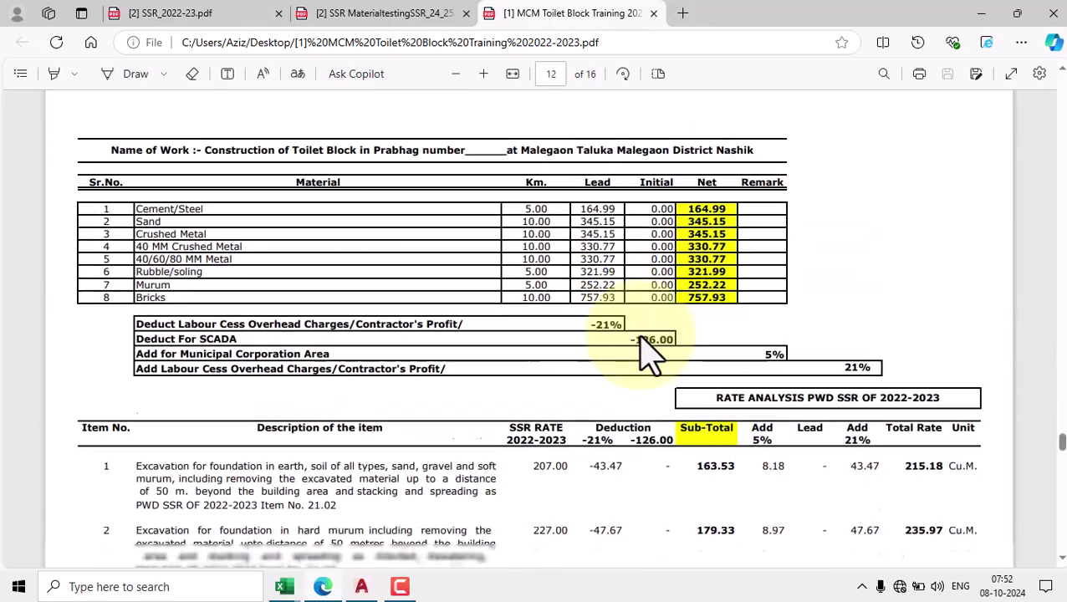
scroll(636, 335, up, 3)
scroll(702, 334, down, 15)
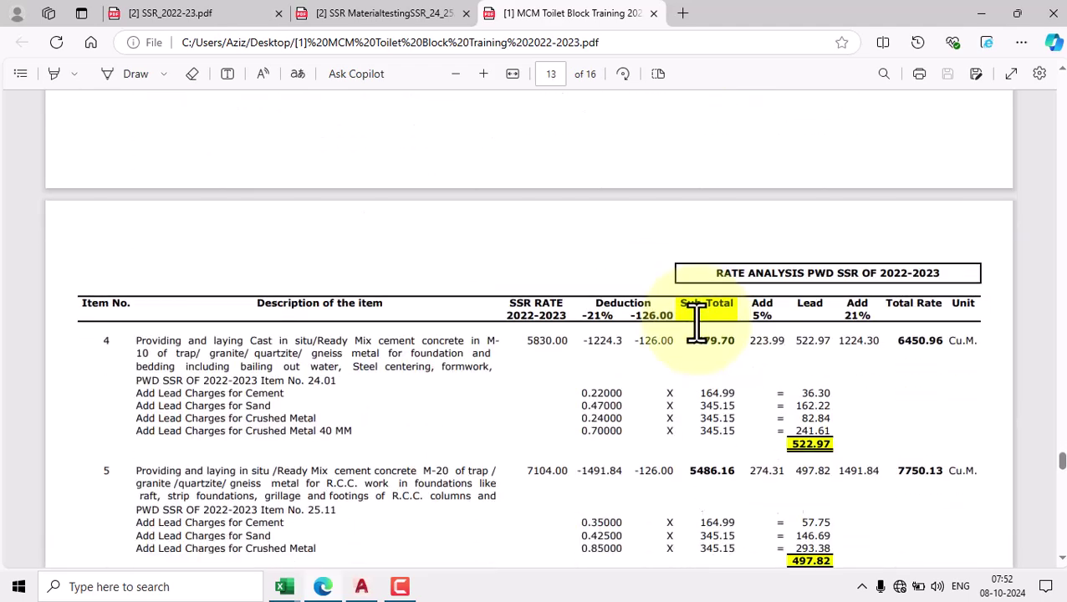
scroll(690, 343, down, 2)
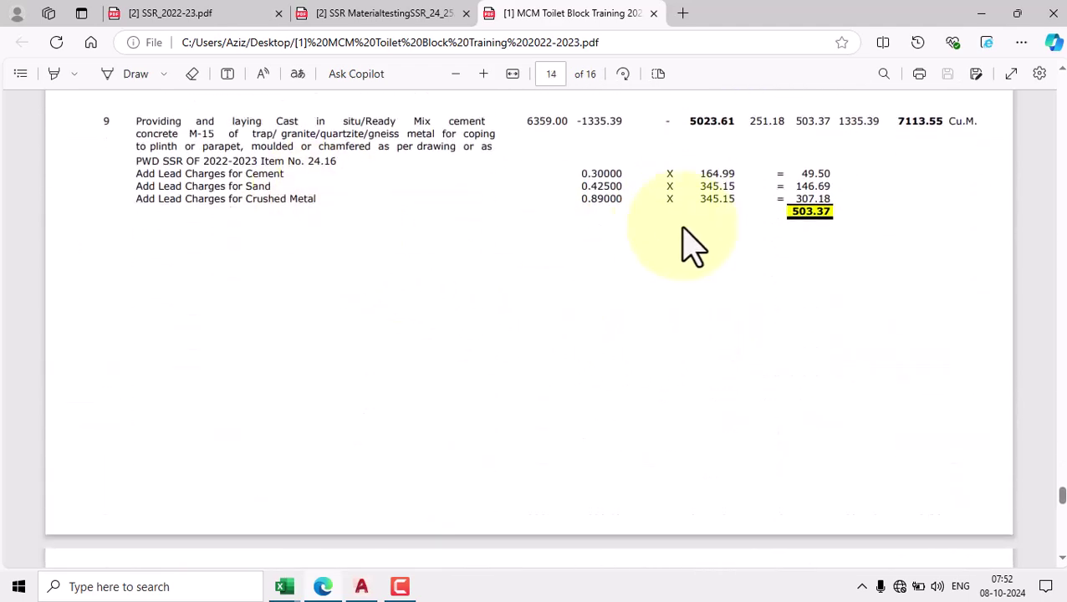
scroll(596, 343, down, 8)
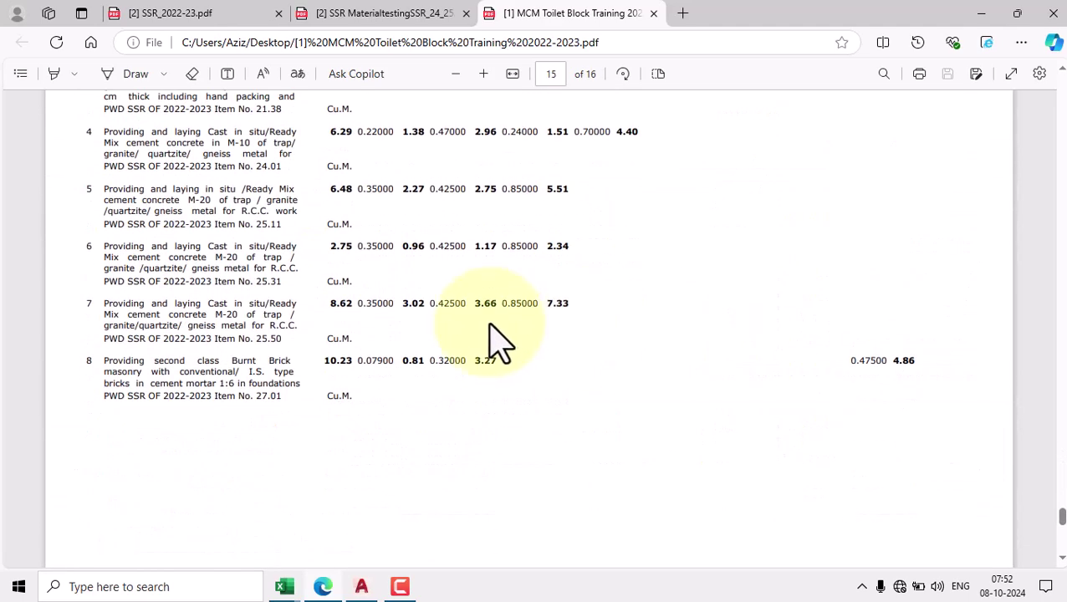
scroll(552, 351, down, 5)
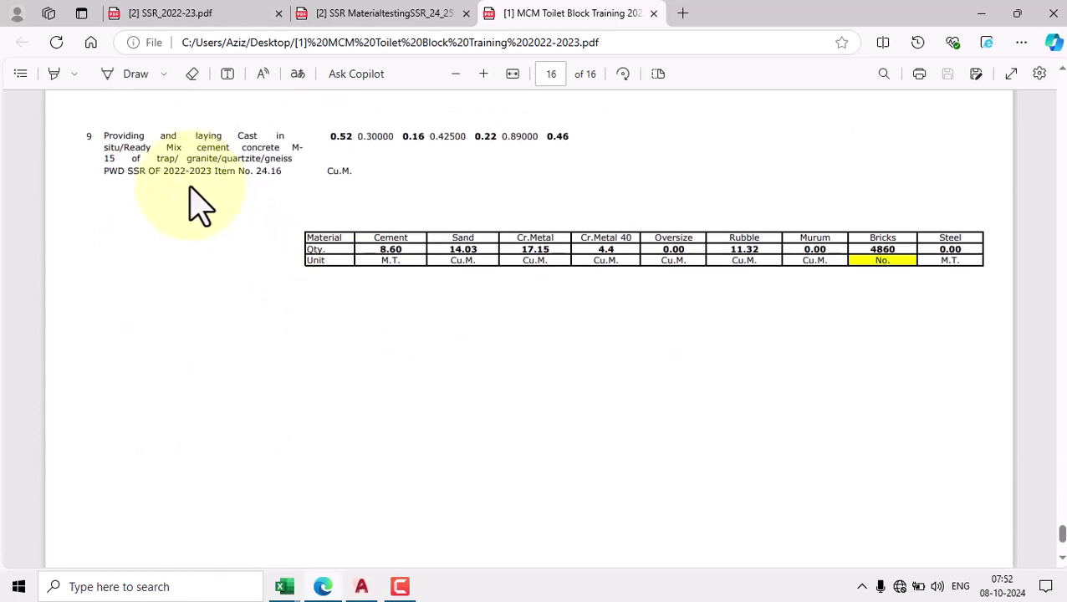
scroll(543, 427, down, 3)
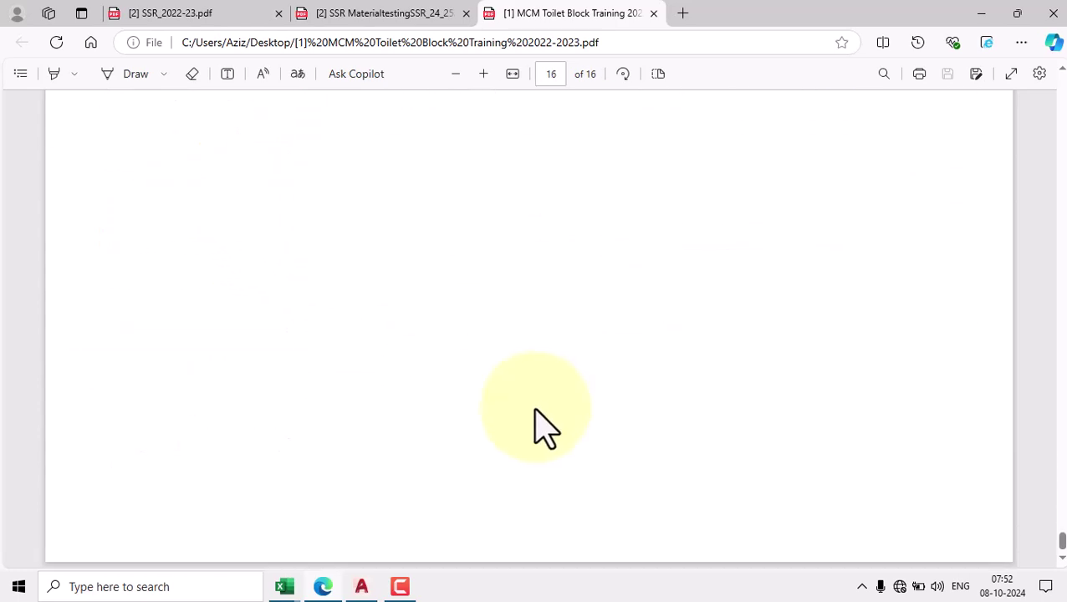
drag(1062, 547, 1060, 83)
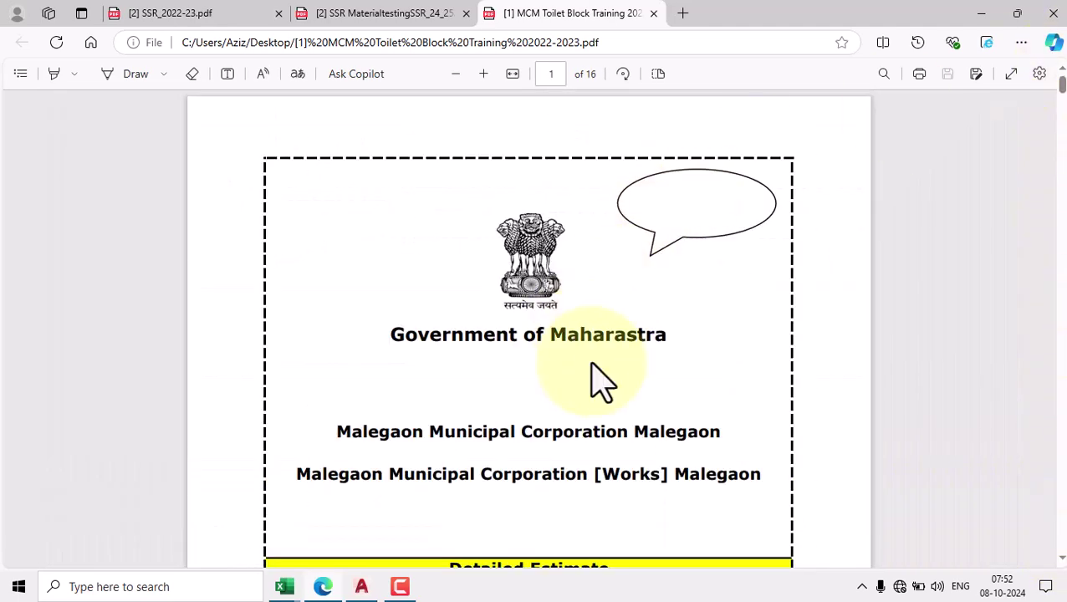